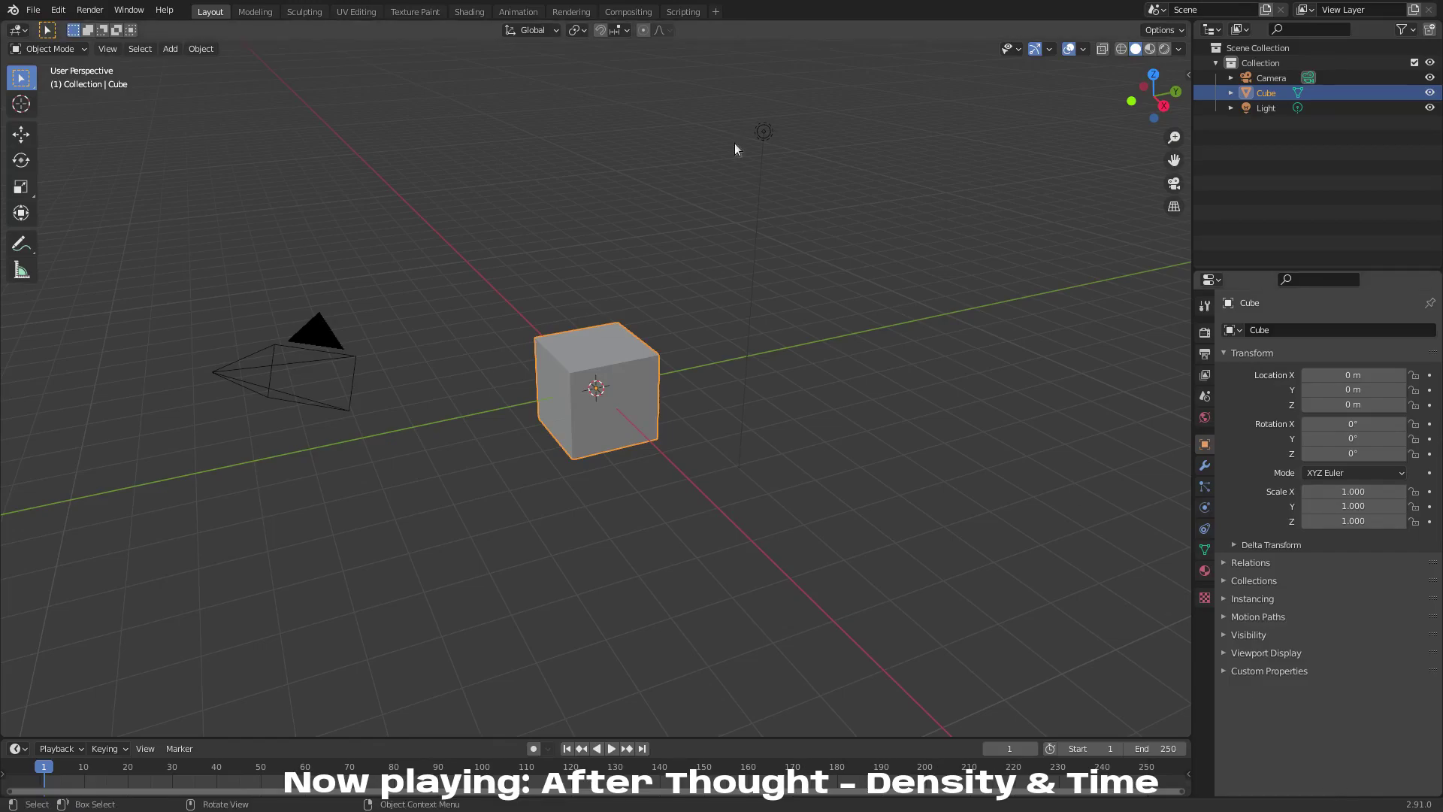
Turn off fullscreen mode for the window, open the Preferences and move them over the 3D viewport
click(129, 10)
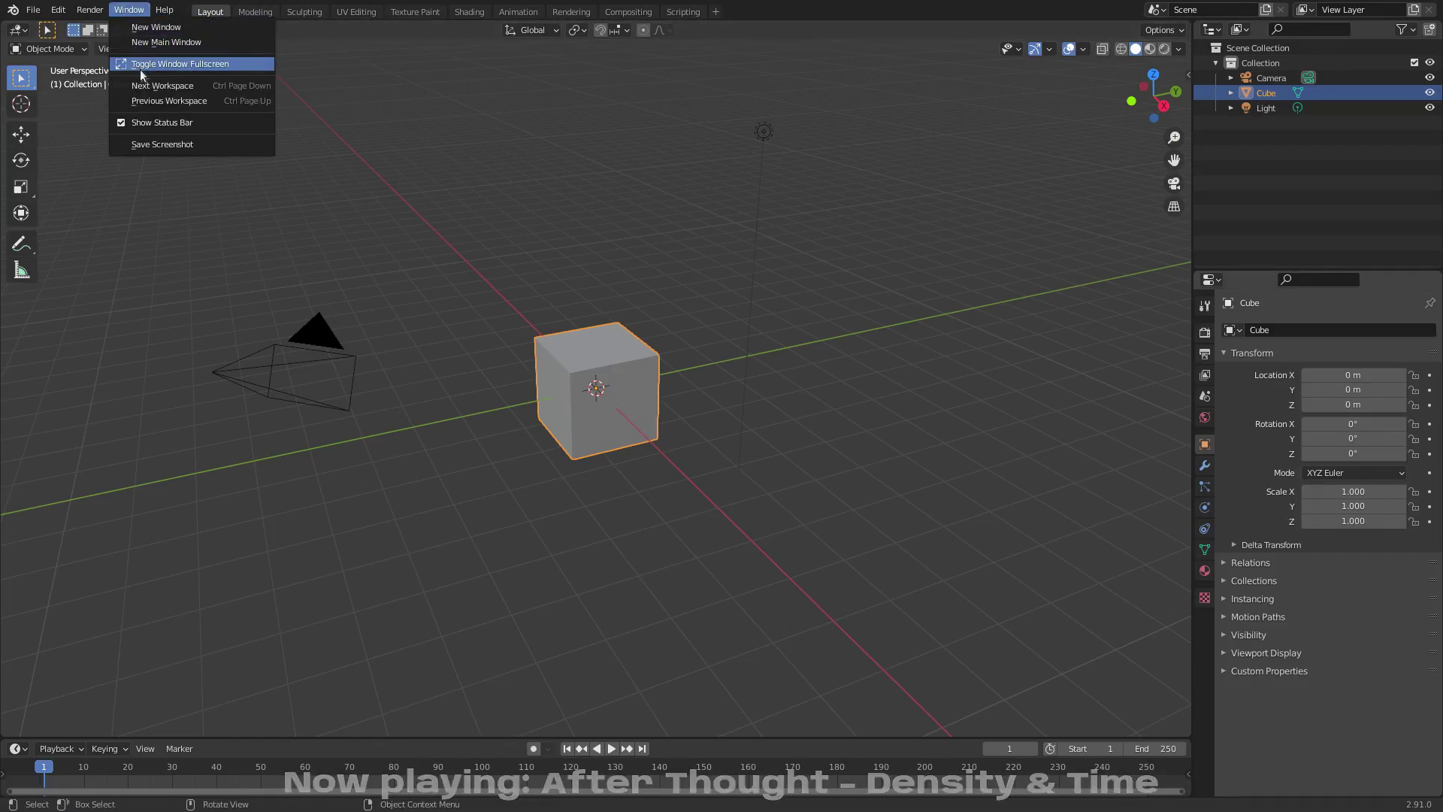
click(140, 65)
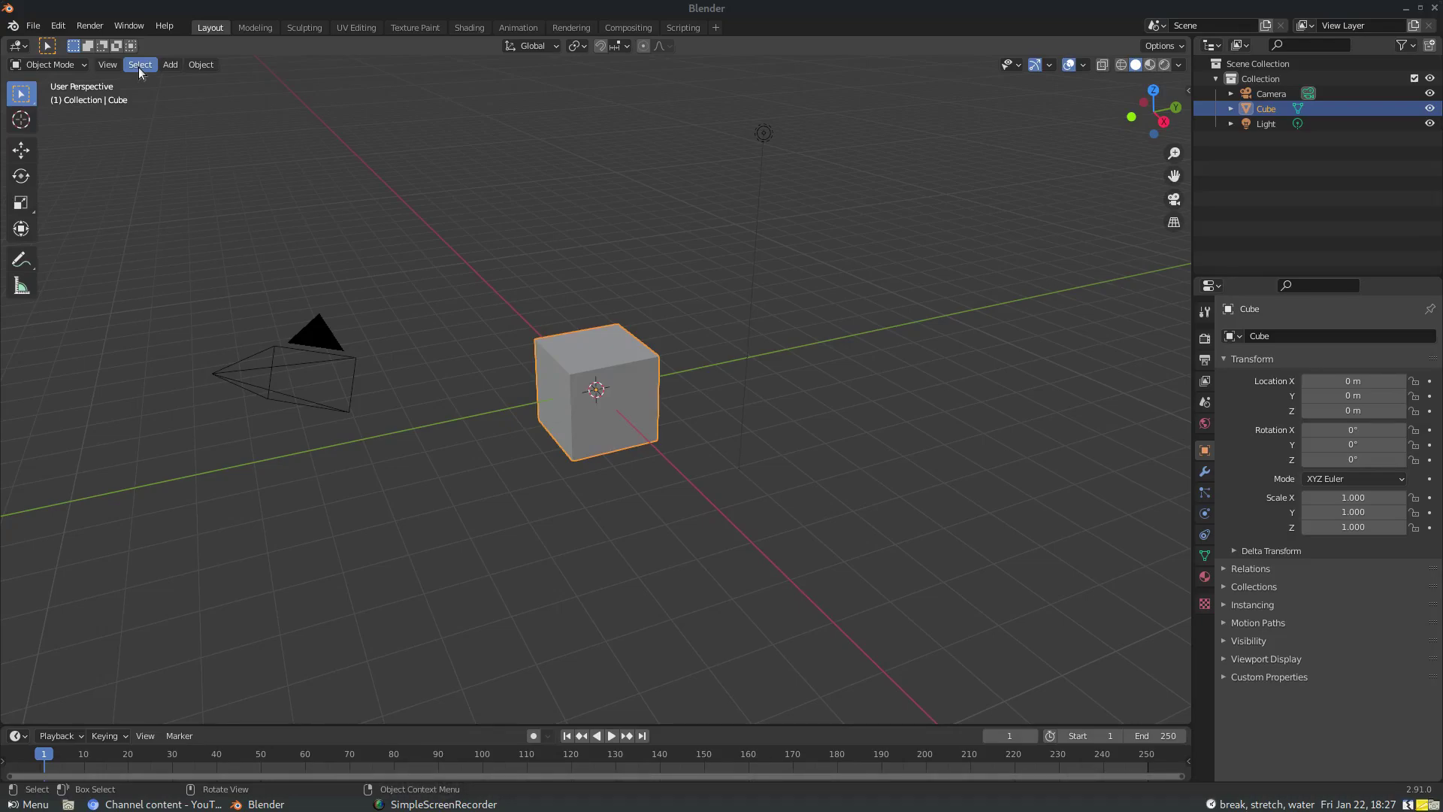
click(58, 27)
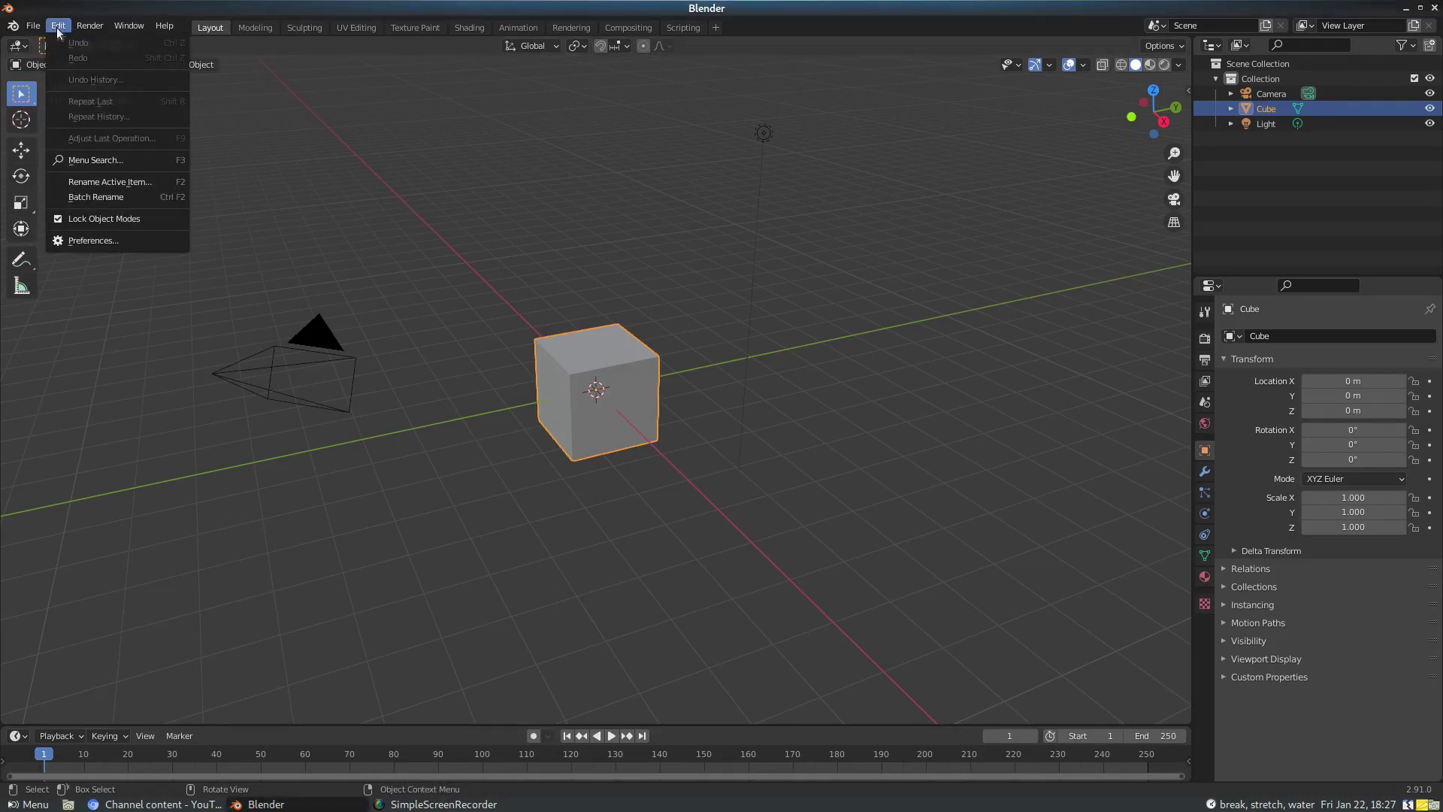
click(130, 244)
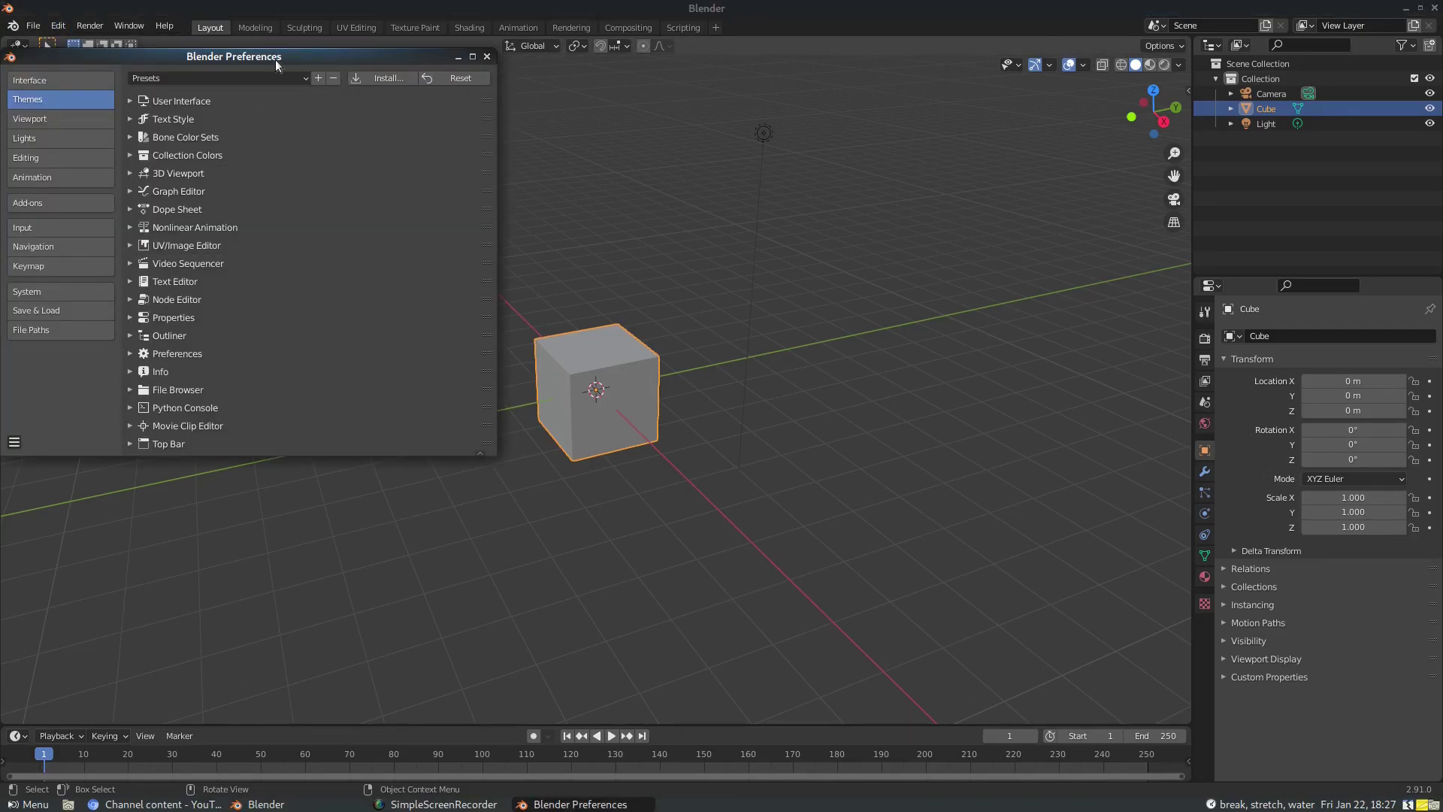
drag(275, 60, 963, 187)
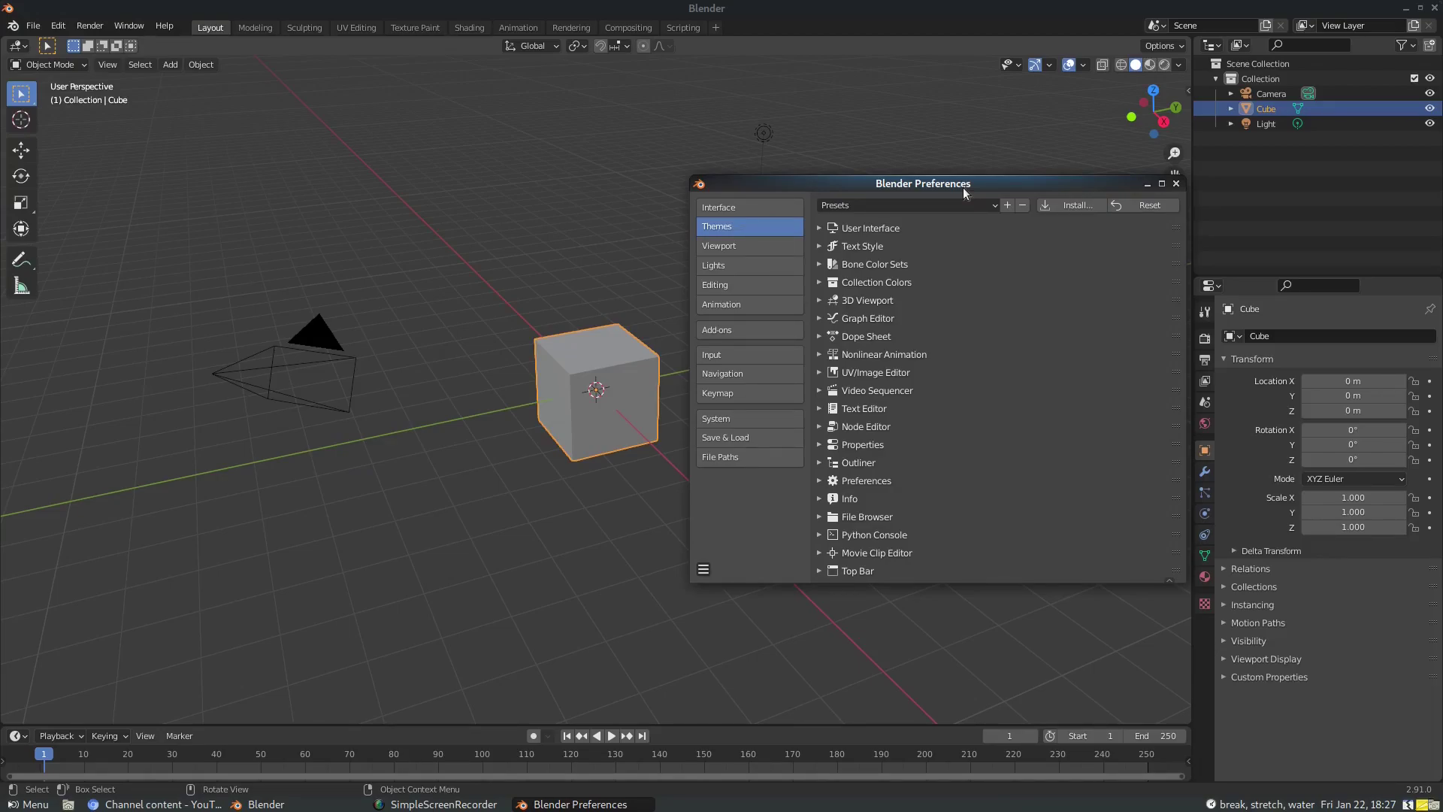
Bring the Preferences back up at the Themes section, making their window tall enough to show the full category list
click(58, 26)
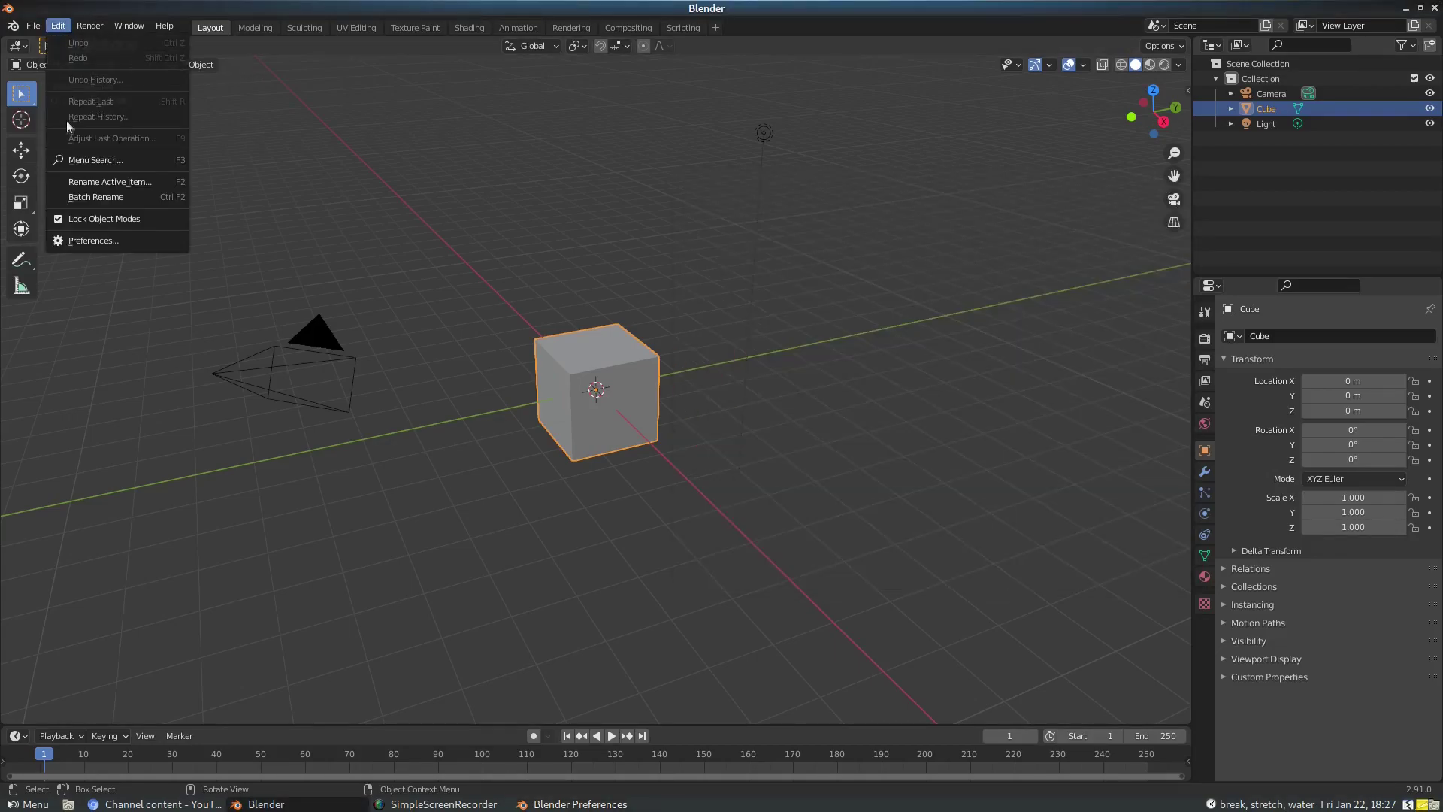
click(93, 241)
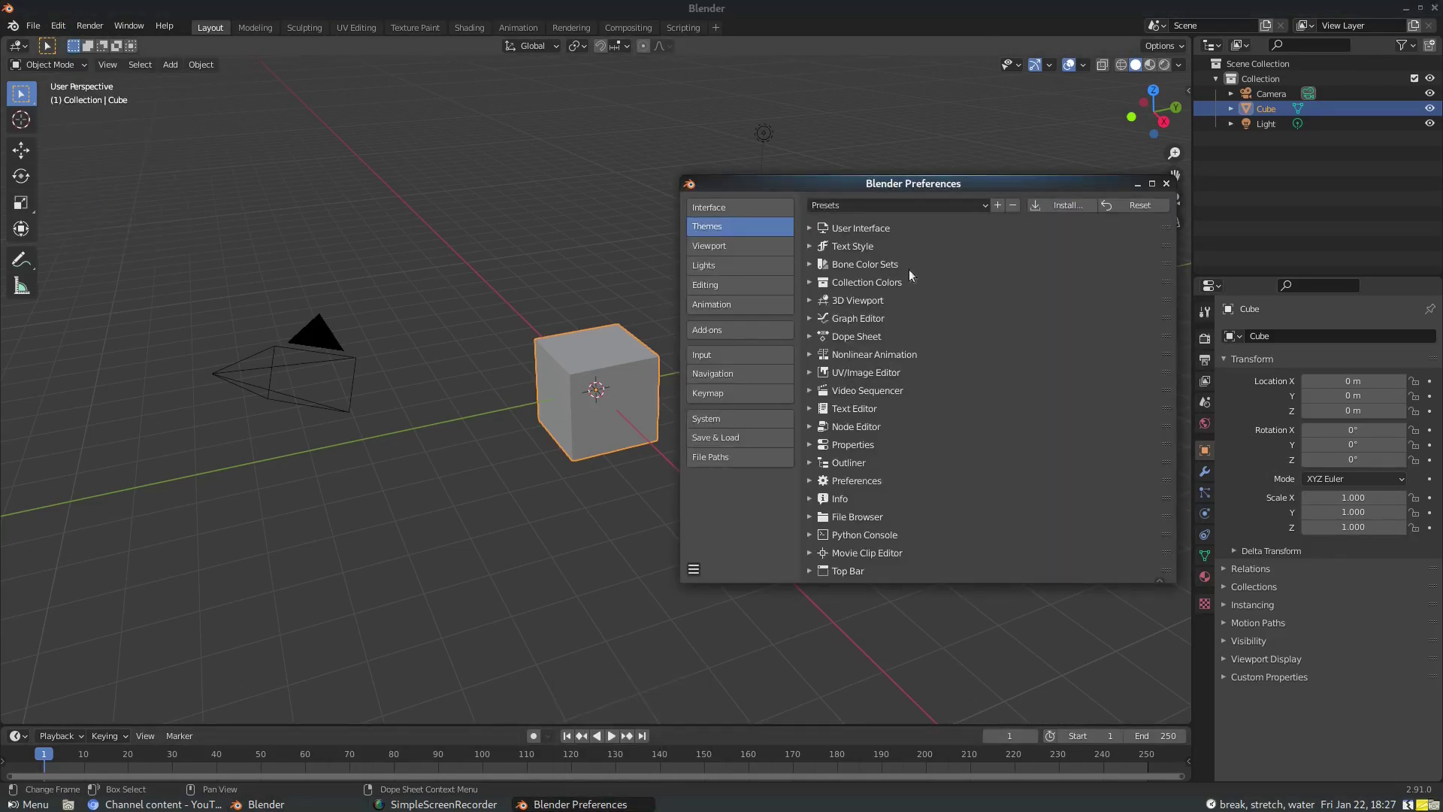
drag(915, 184, 899, 175)
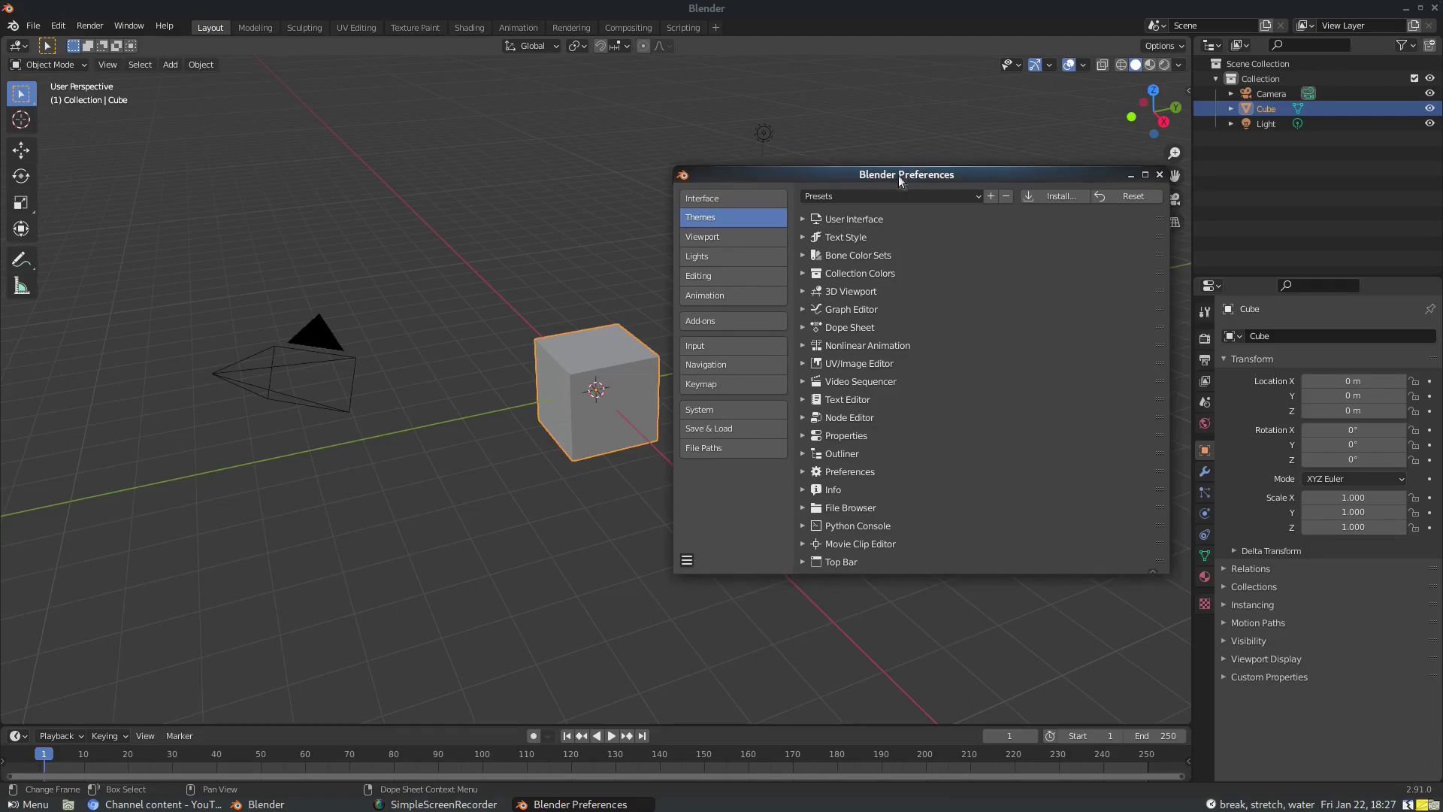
click(724, 197)
click(724, 221)
scroll(857, 423, down, 1)
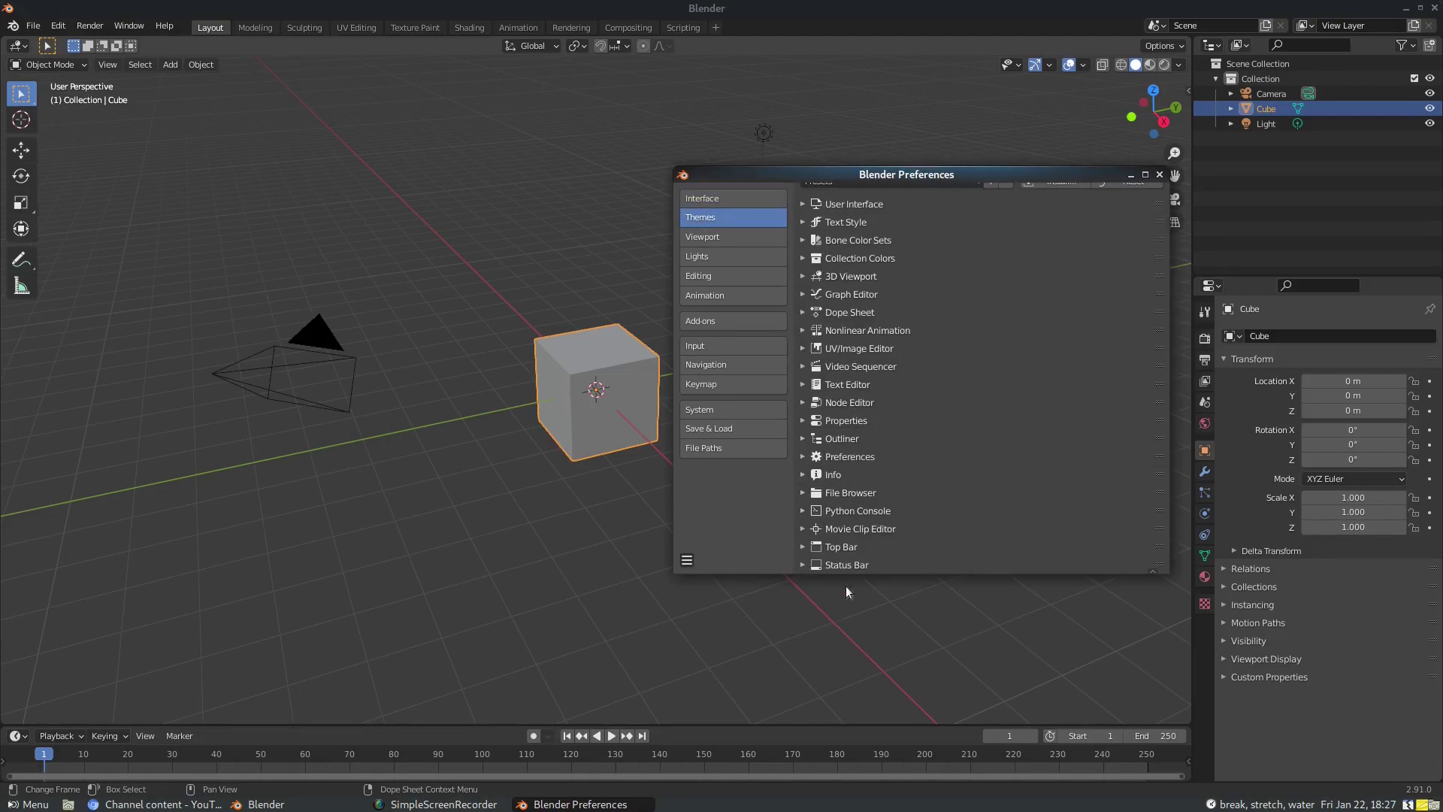
drag(846, 573, 848, 671)
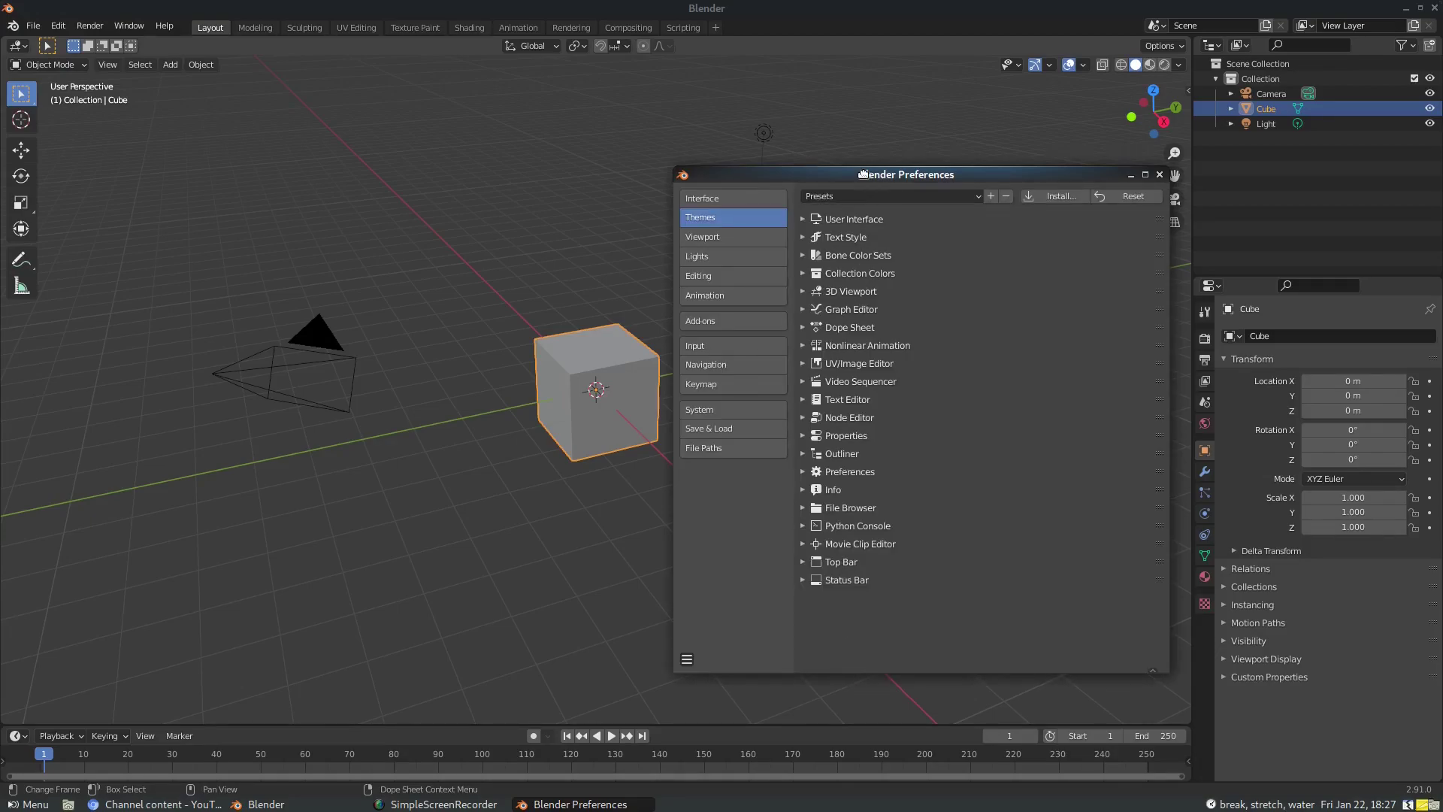
drag(863, 174, 266, 143)
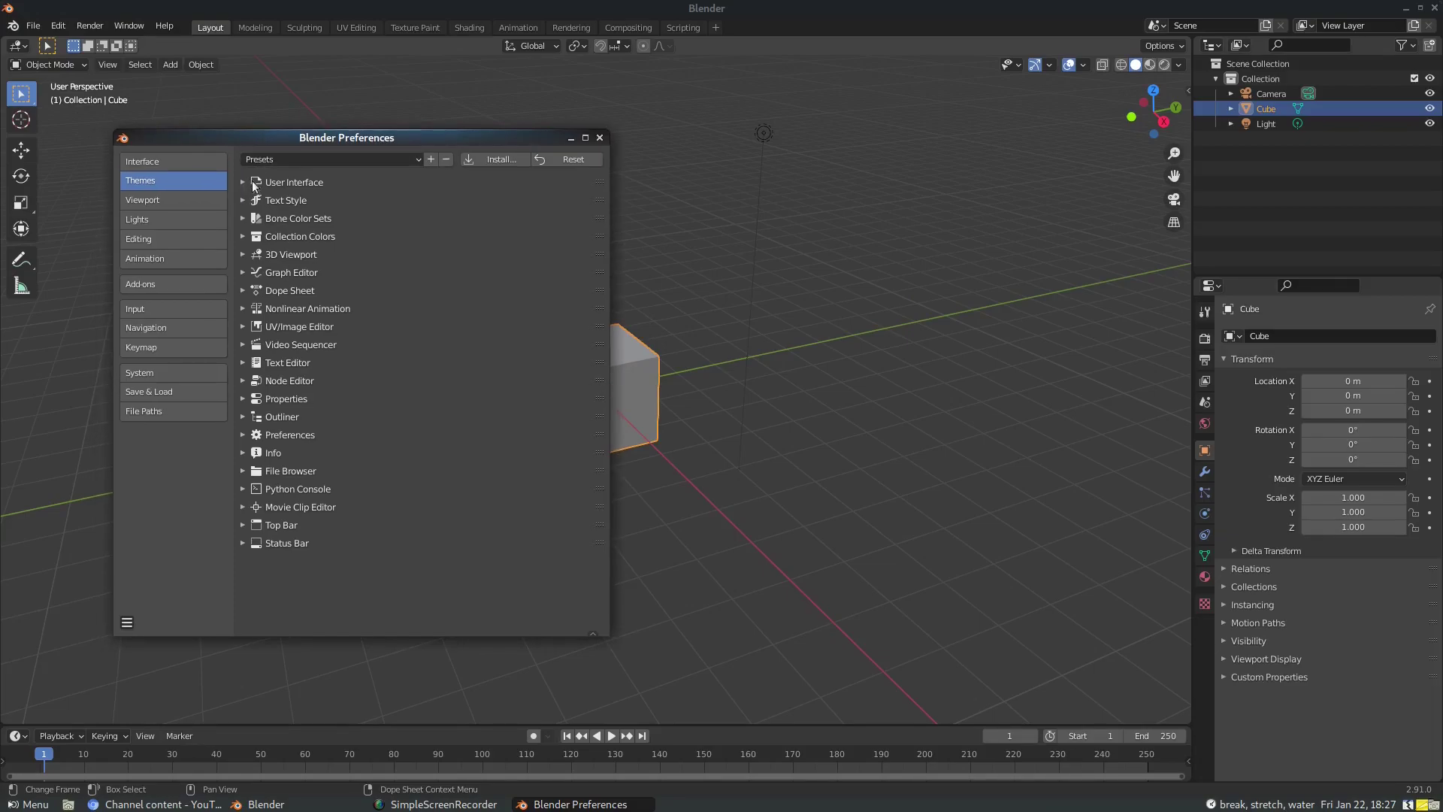
Expand the Regular settings within the User Interface theme category
click(253, 183)
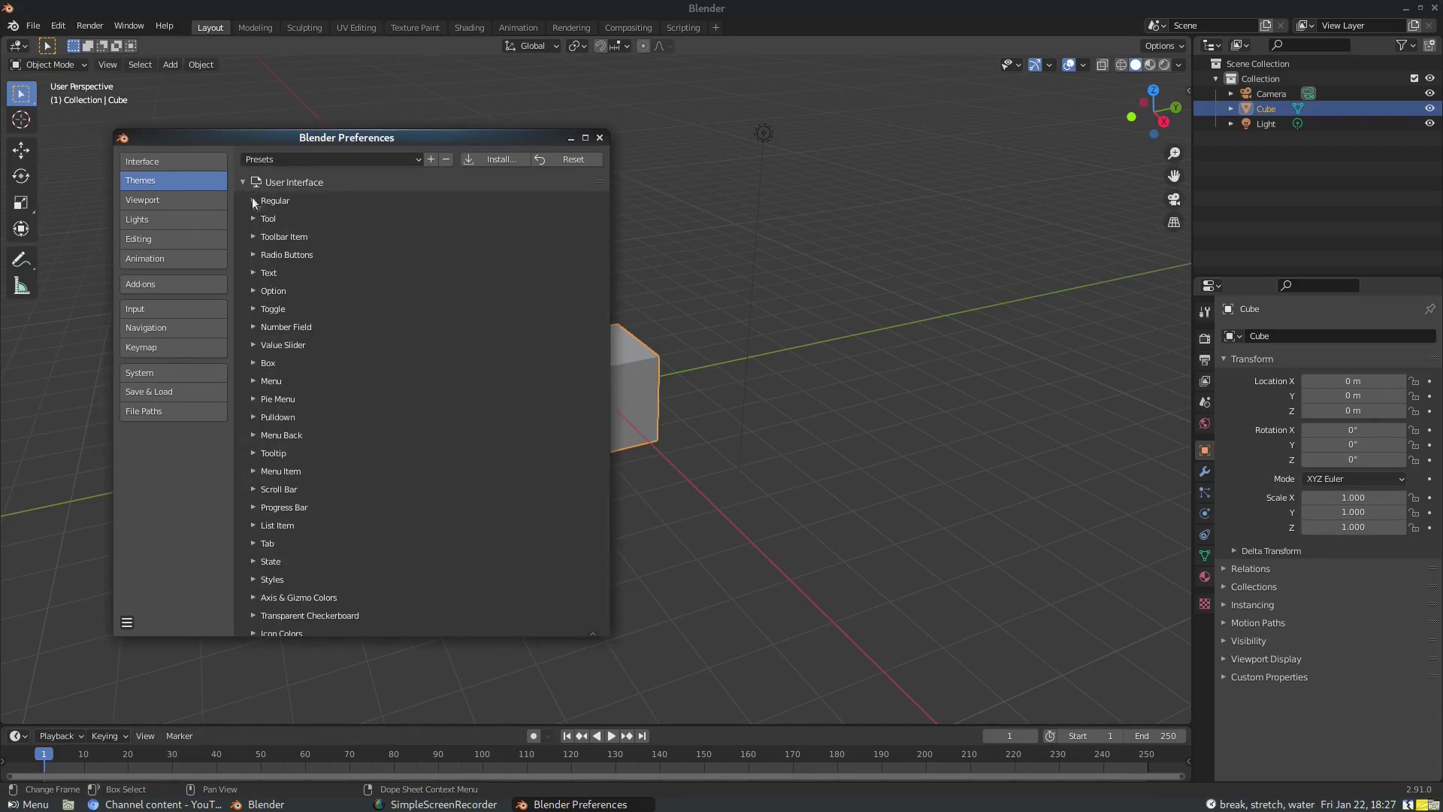
click(245, 192)
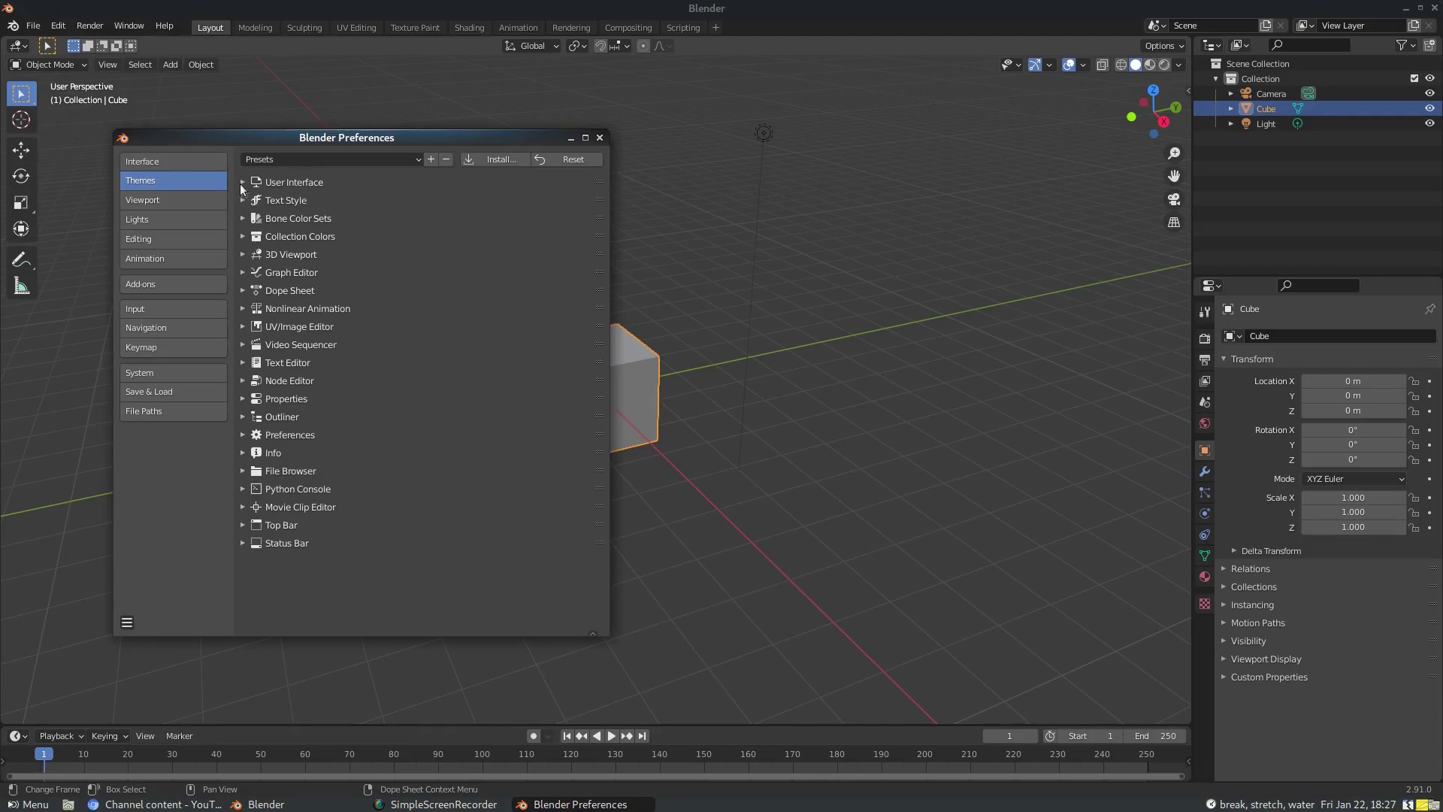
click(242, 183)
click(252, 205)
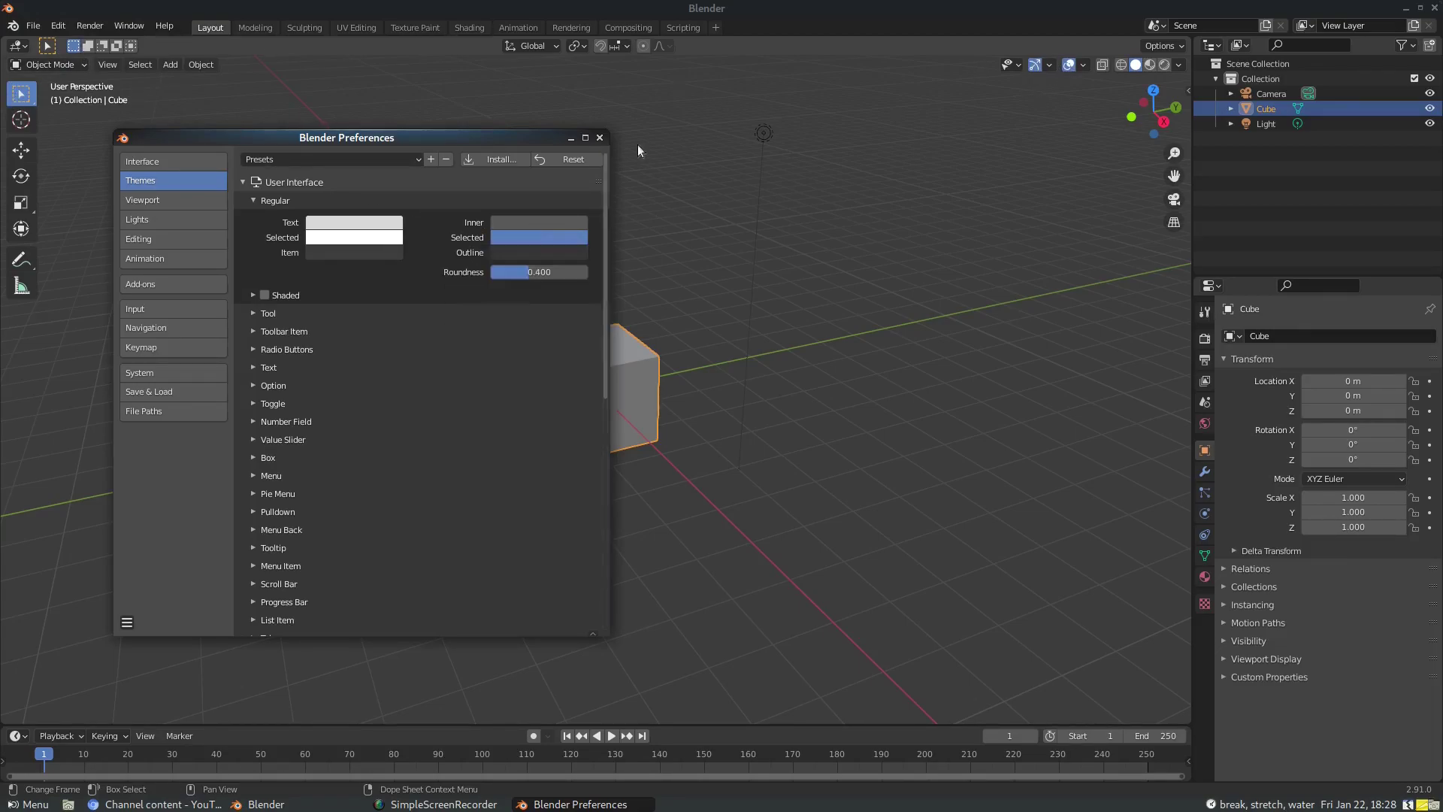
Try purple as the Selected fill color, beneath Inner, in the Regular theme settings
click(566, 238)
click(548, 302)
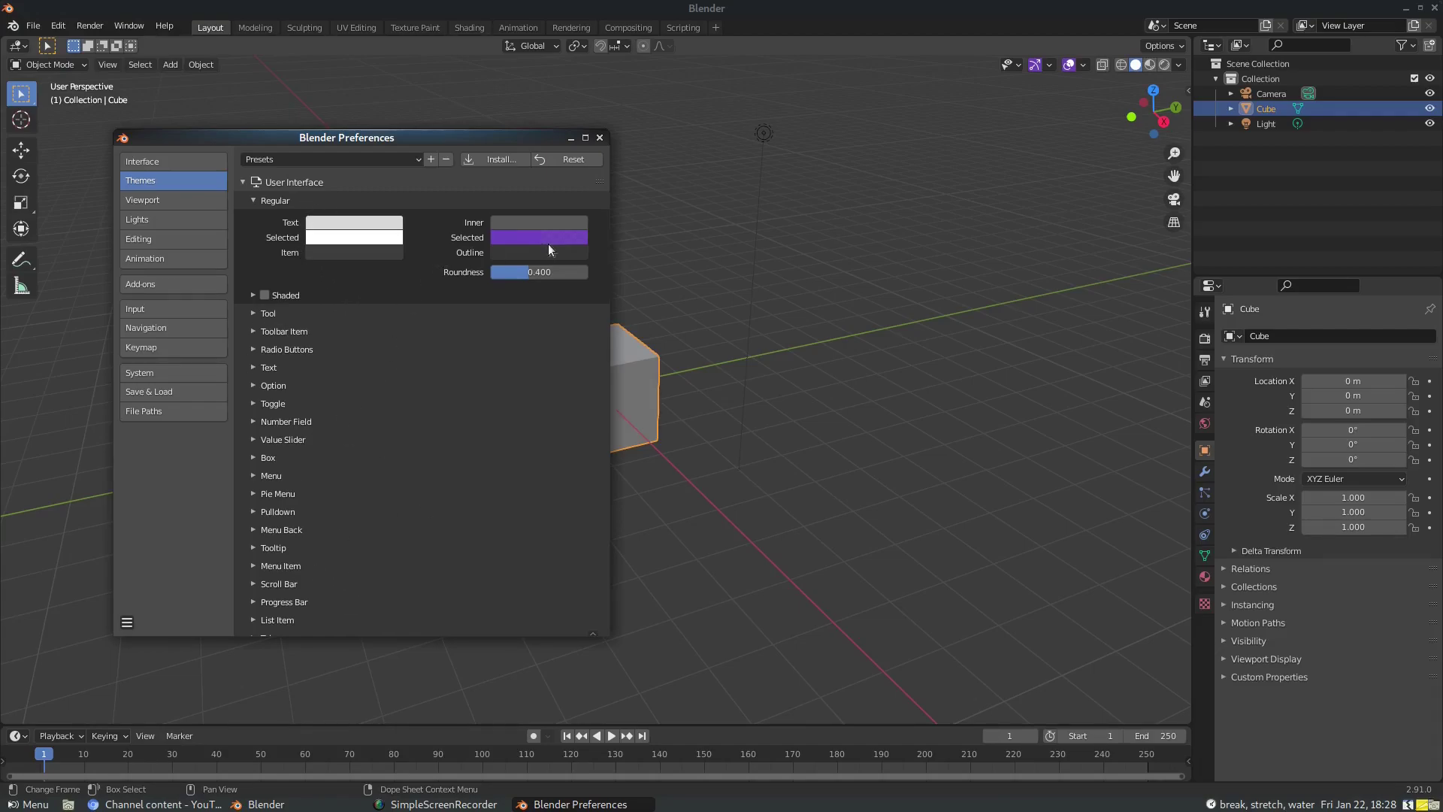
click(571, 238)
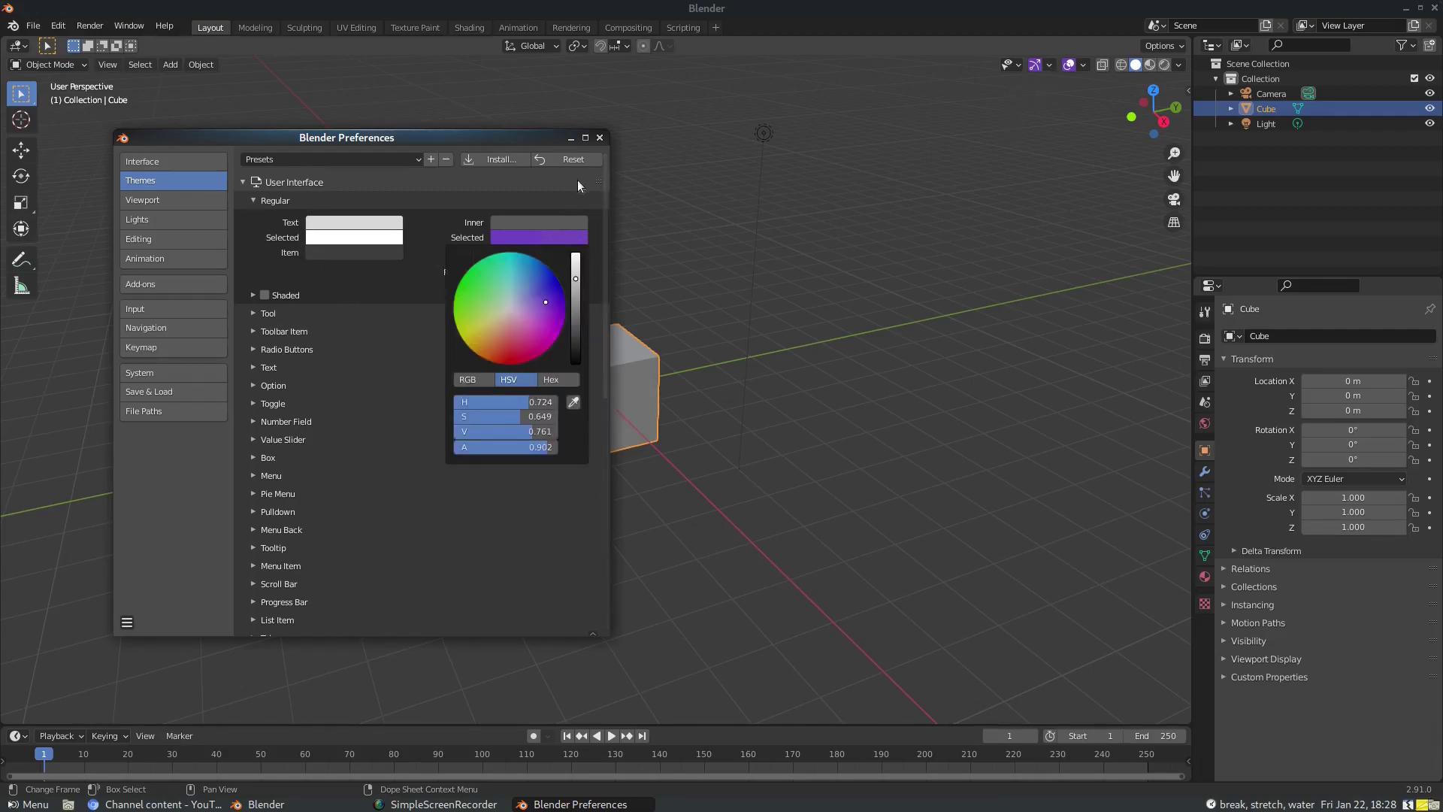
Set the Regular Selected fill color to light orange, with hue about 0.106 and saturation about 0.714
click(537, 237)
mouse_move(521, 332)
mouse_down()
mouse_move(505, 364)
mouse_move(463, 340)
mouse_up()
click(506, 239)
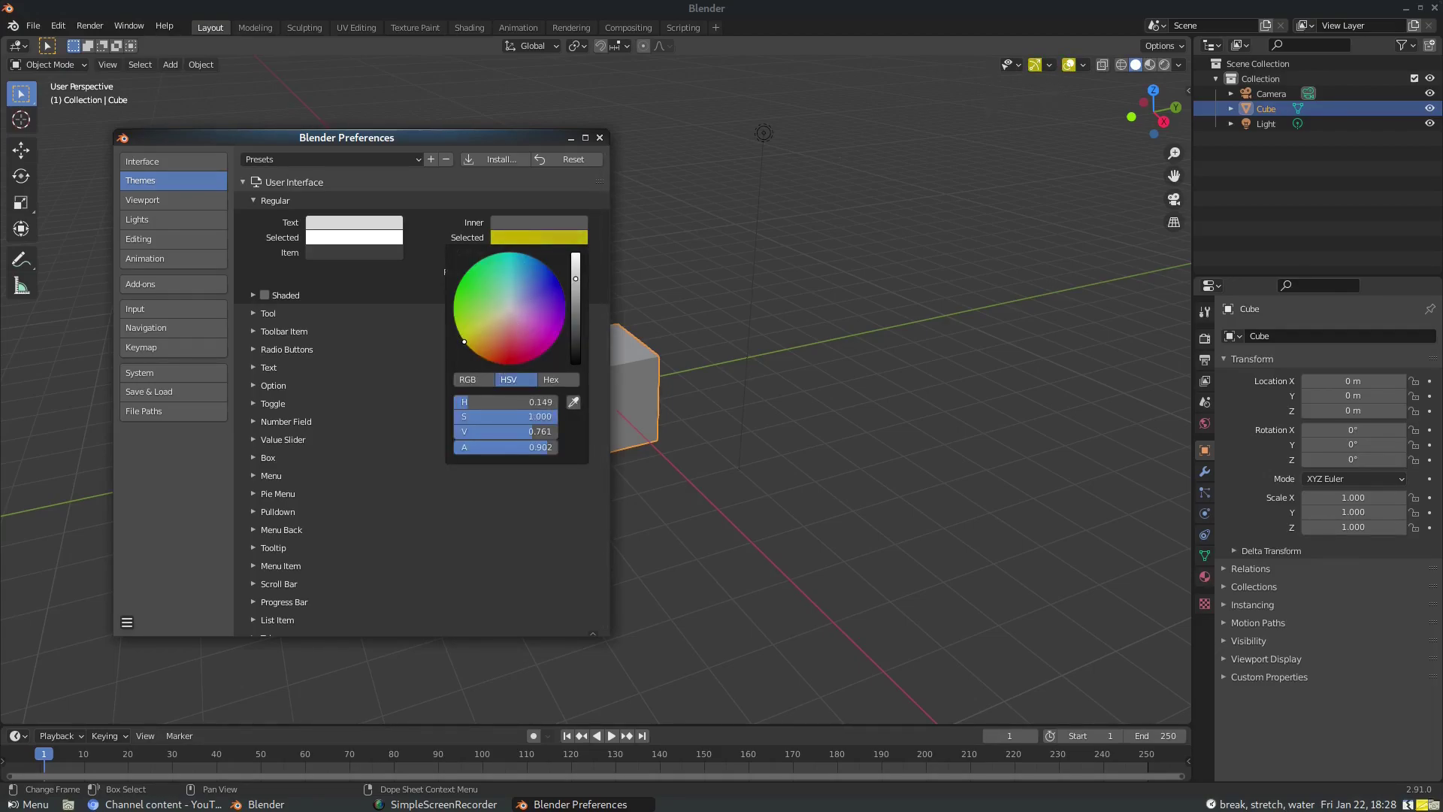
drag(579, 277, 576, 252)
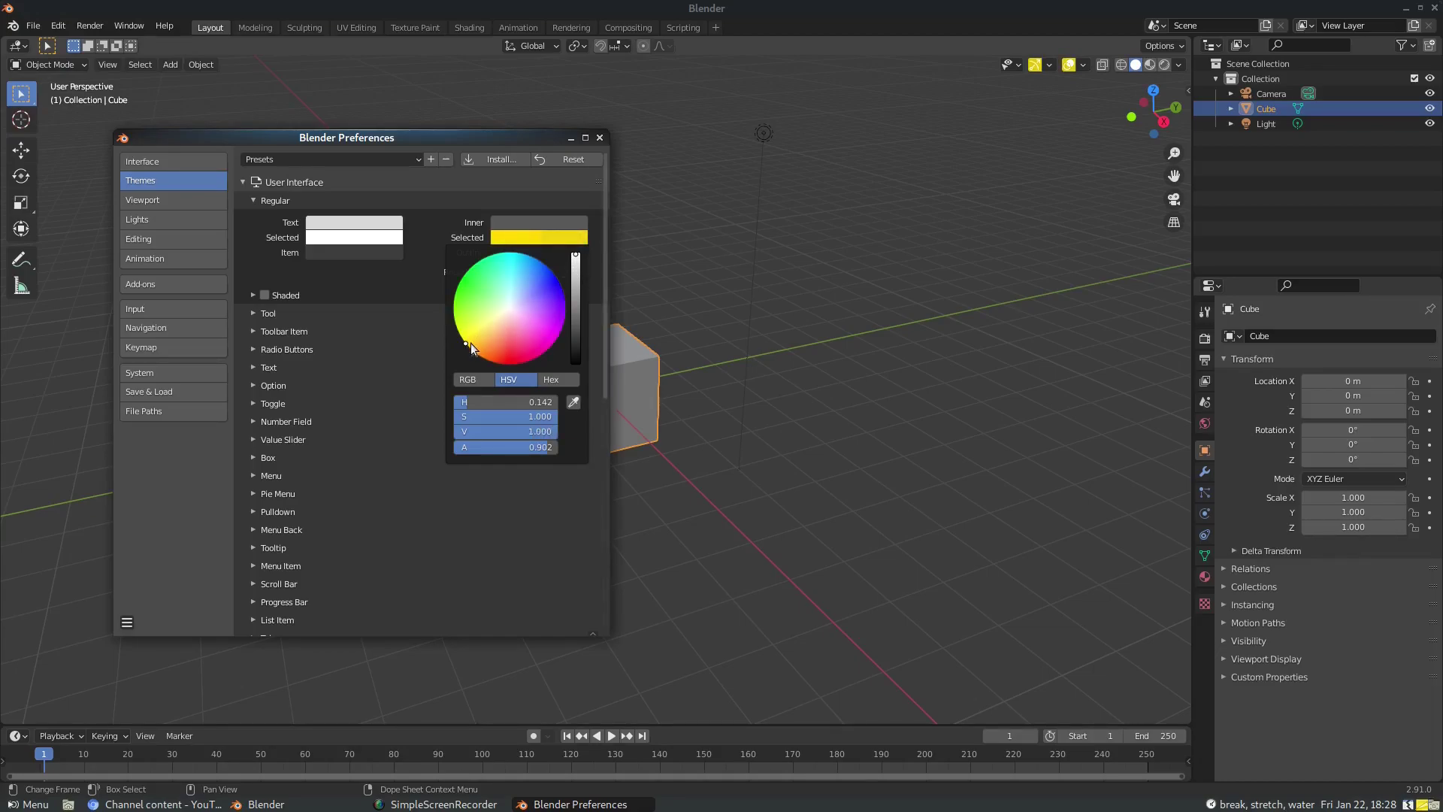
drag(467, 343, 483, 340)
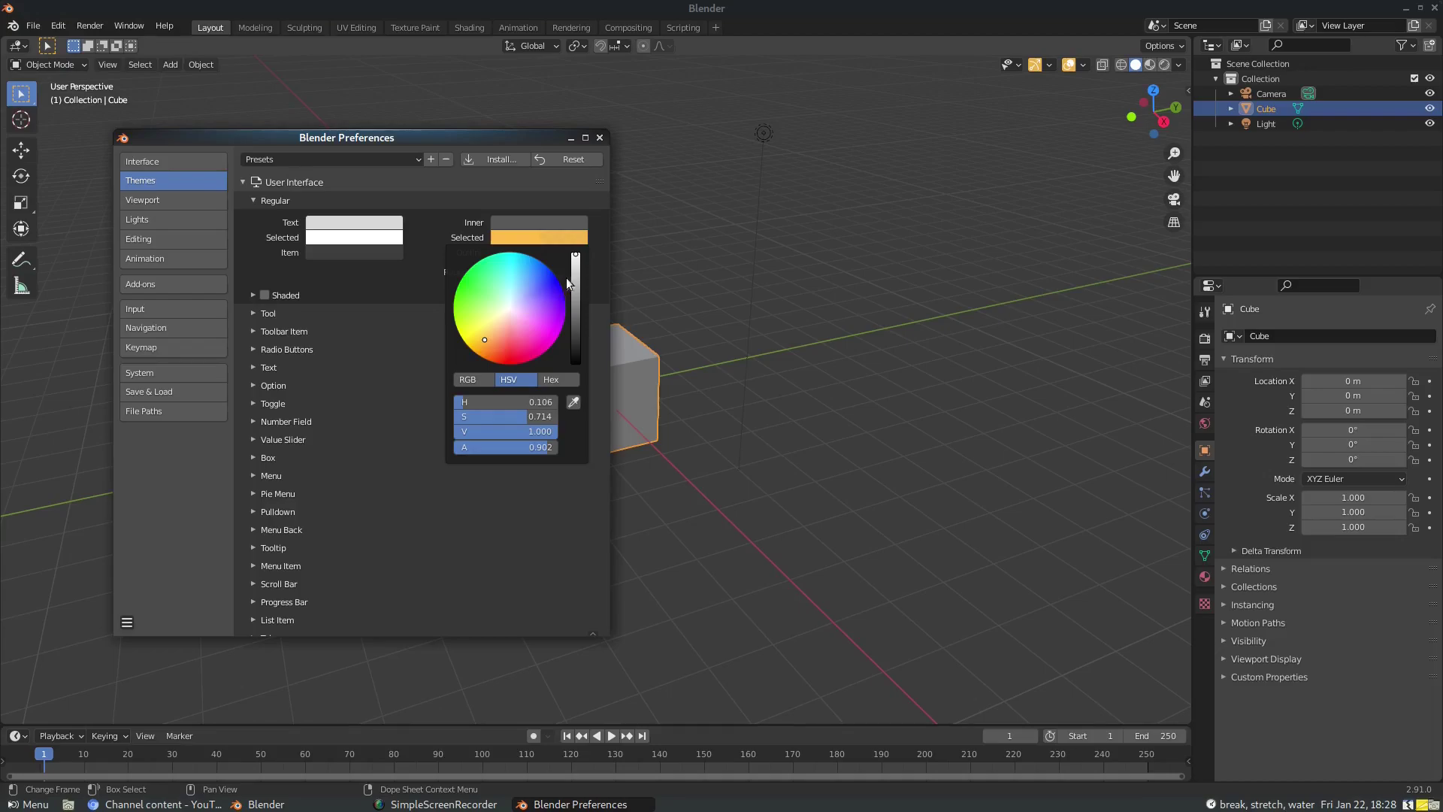
drag(576, 255, 576, 258)
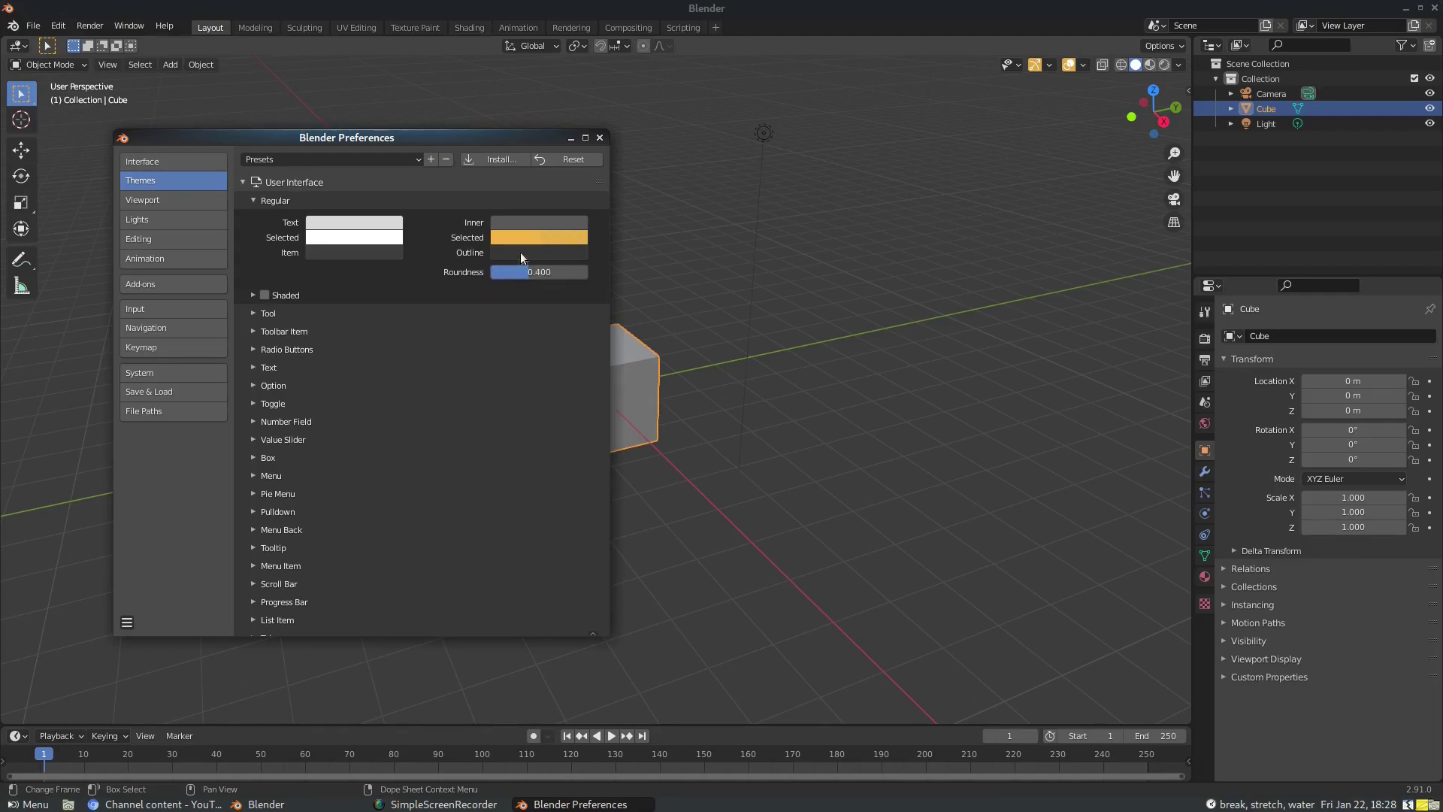
Try white as the Regular Outline color
click(521, 253)
drag(516, 316, 576, 268)
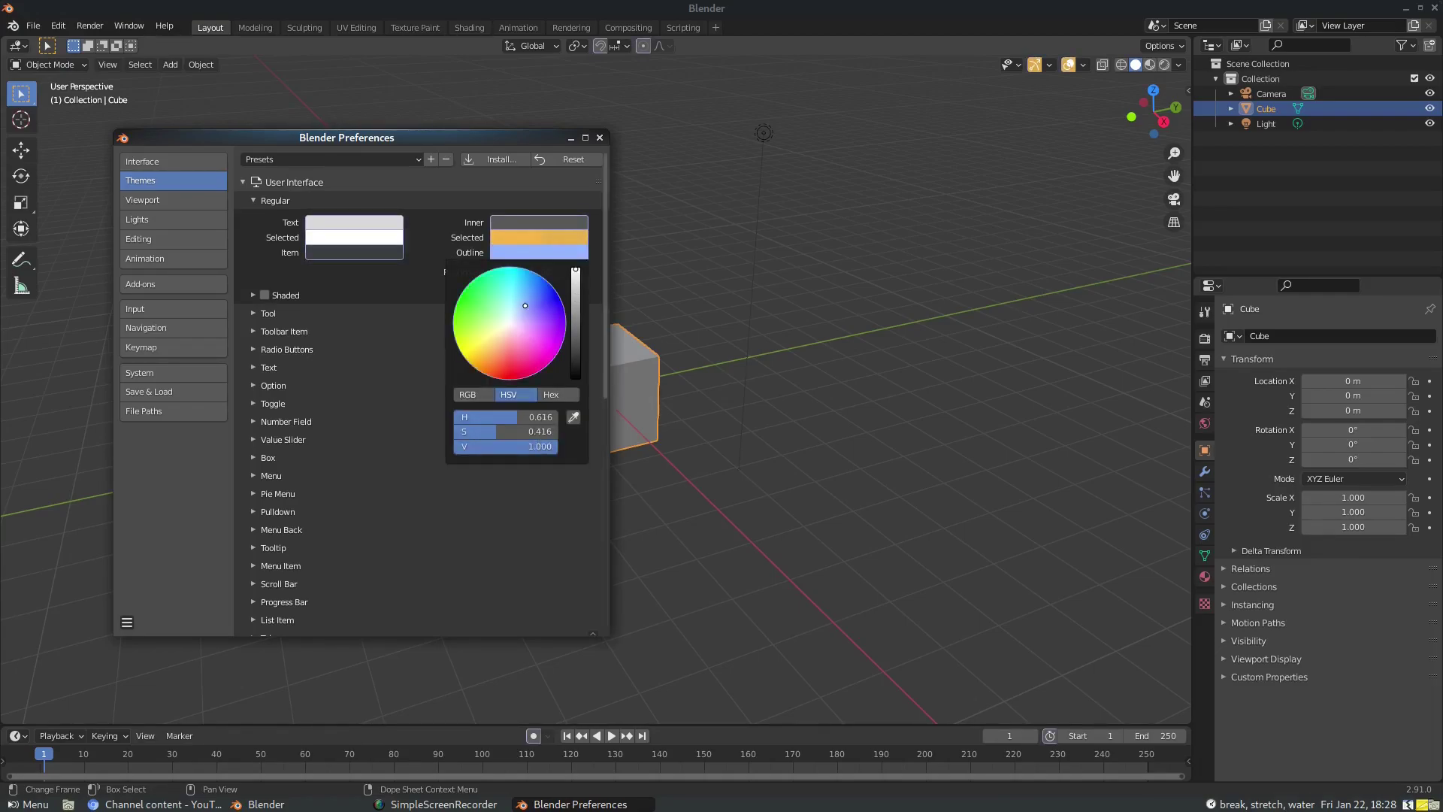
click(512, 319)
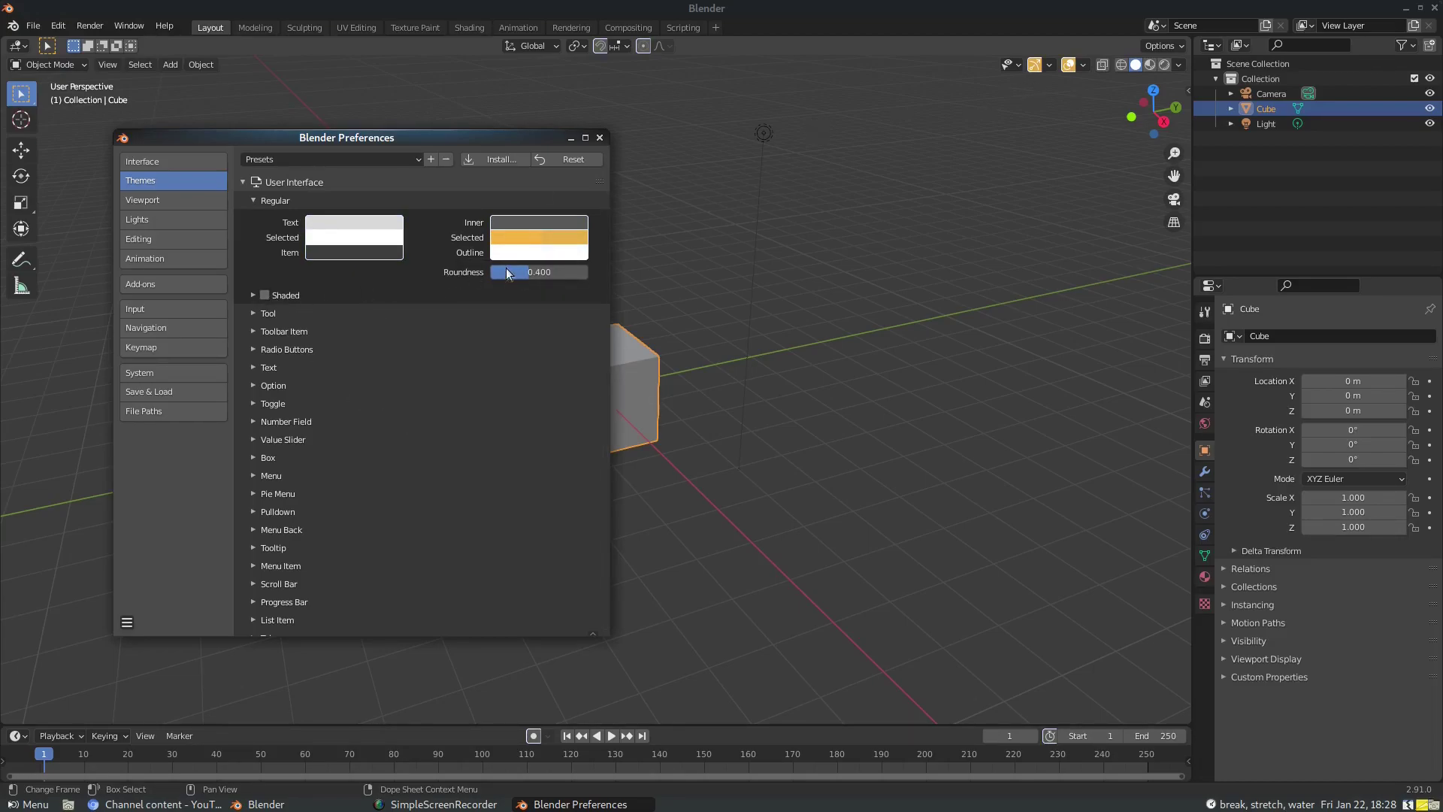
Set the Regular Roundness to 0 and make both the Inner and Outline colors black
mouse_move(507, 269)
mouse_down()
mouse_move(565, 269)
mouse_move(467, 268)
mouse_move(588, 273)
mouse_move(491, 273)
mouse_up()
click(516, 226)
drag(576, 292, 577, 348)
click(544, 224)
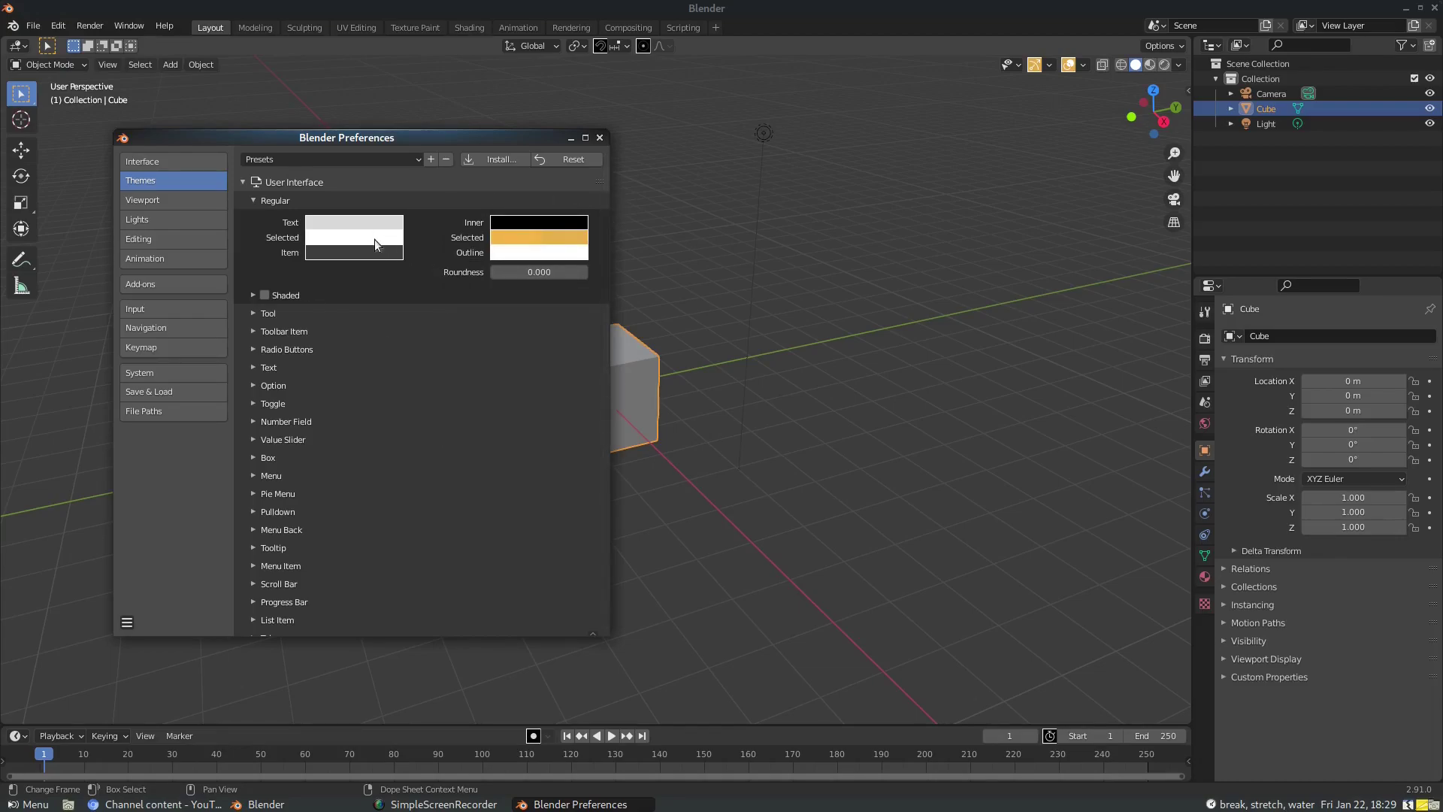
click(504, 254)
drag(578, 329, 576, 378)
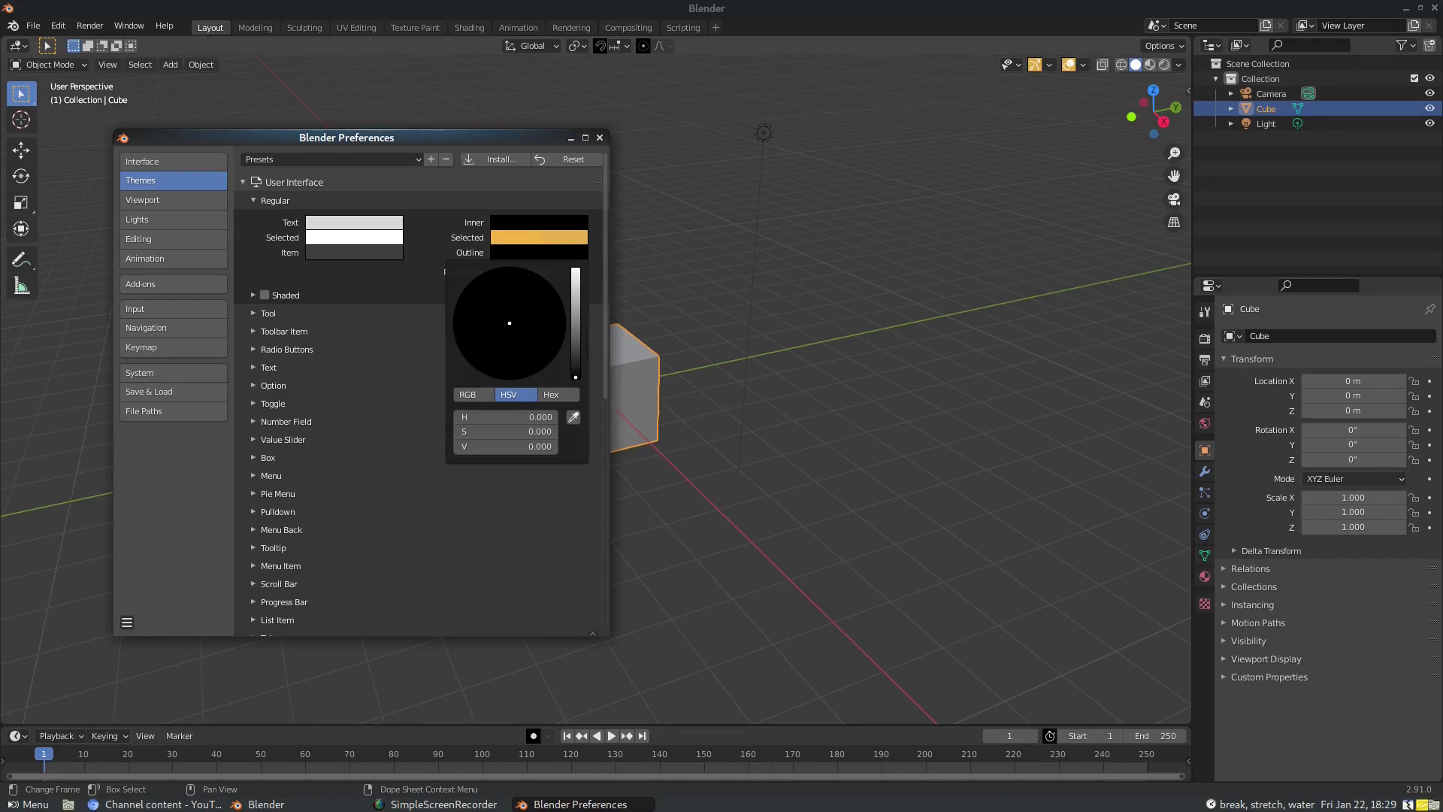
Try black as the Selected text color in the Regular settings
click(378, 237)
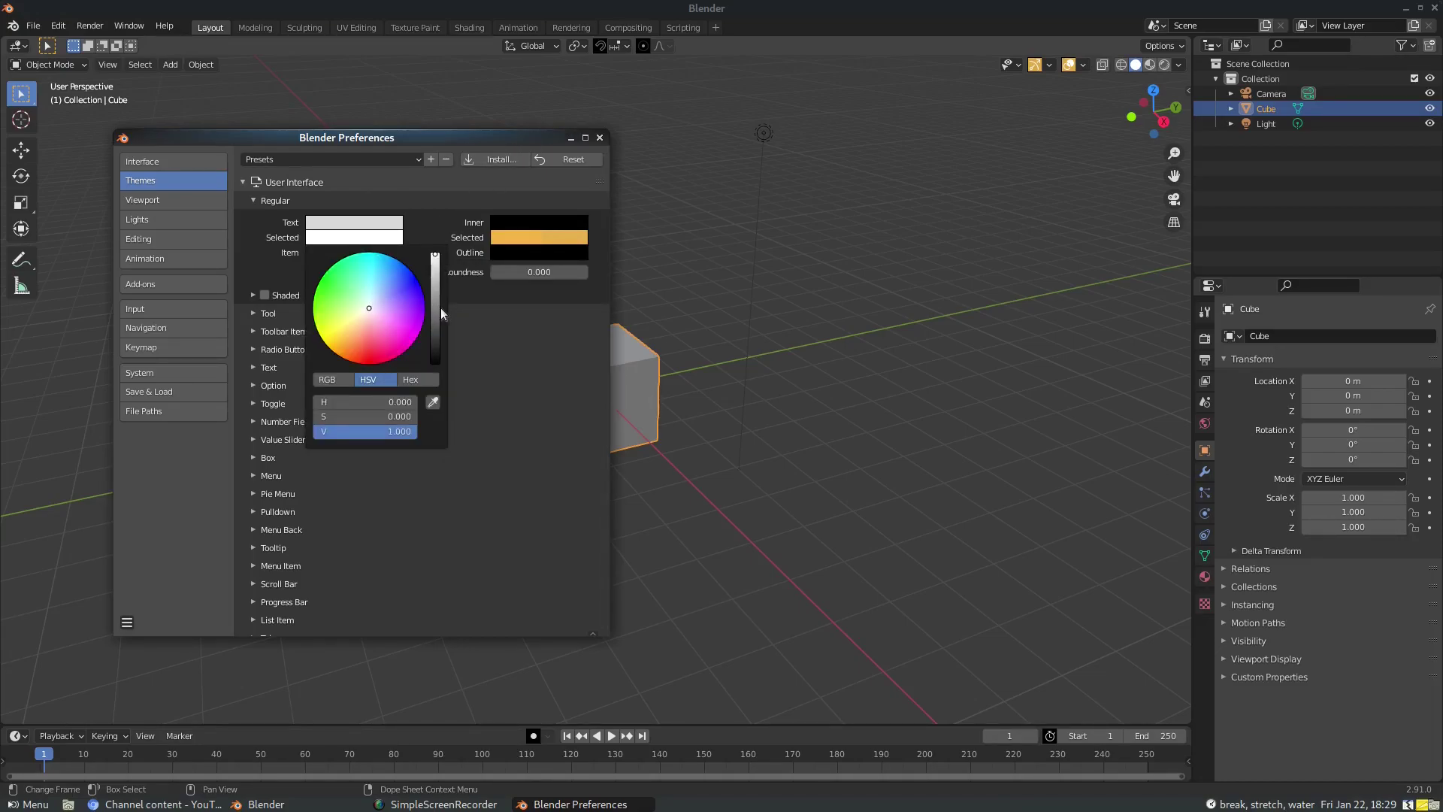
drag(437, 310, 436, 368)
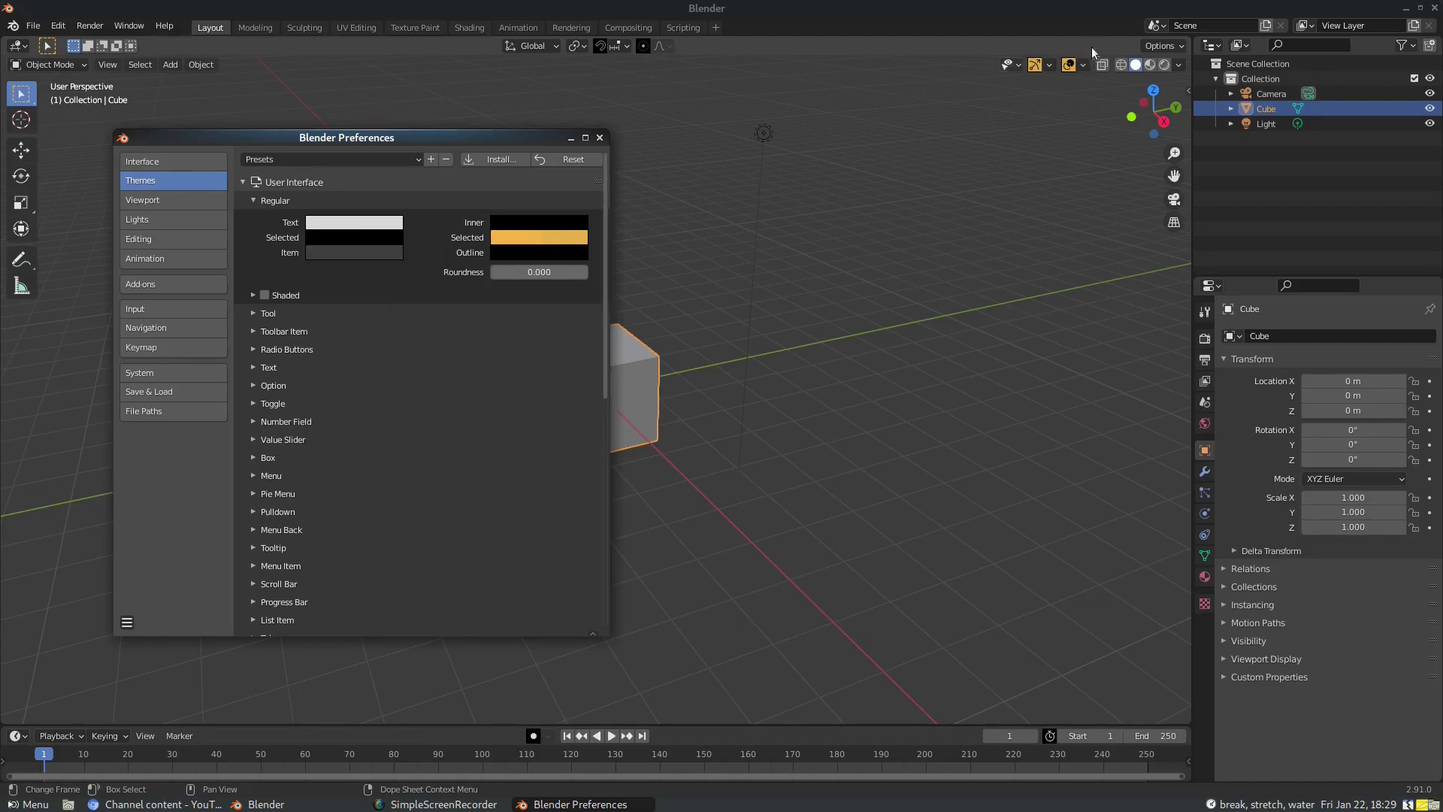
click(361, 223)
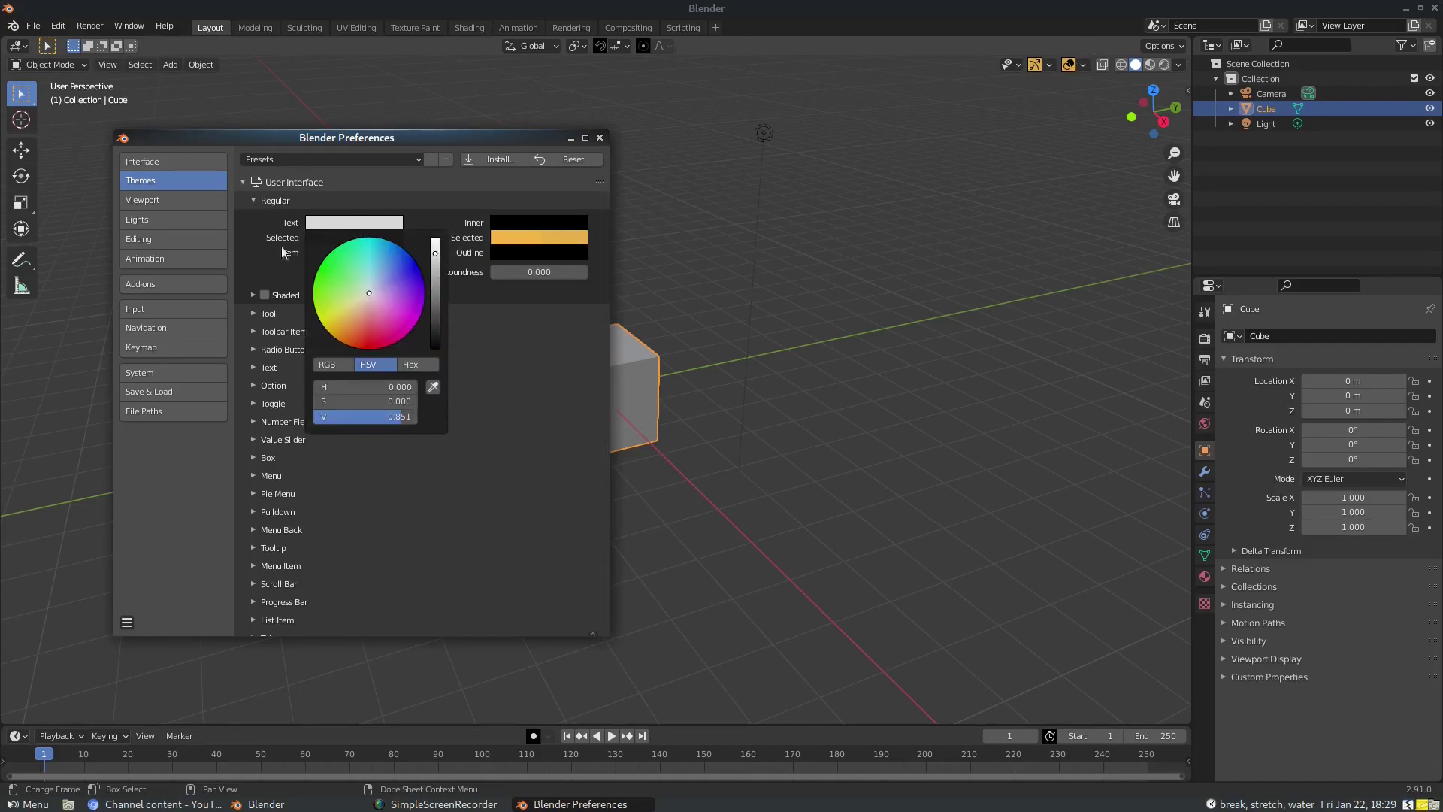
Set the Regular Text and Selected text colors to white and the Item color to black
click(322, 237)
drag(433, 278, 434, 347)
click(341, 223)
drag(314, 417, 417, 417)
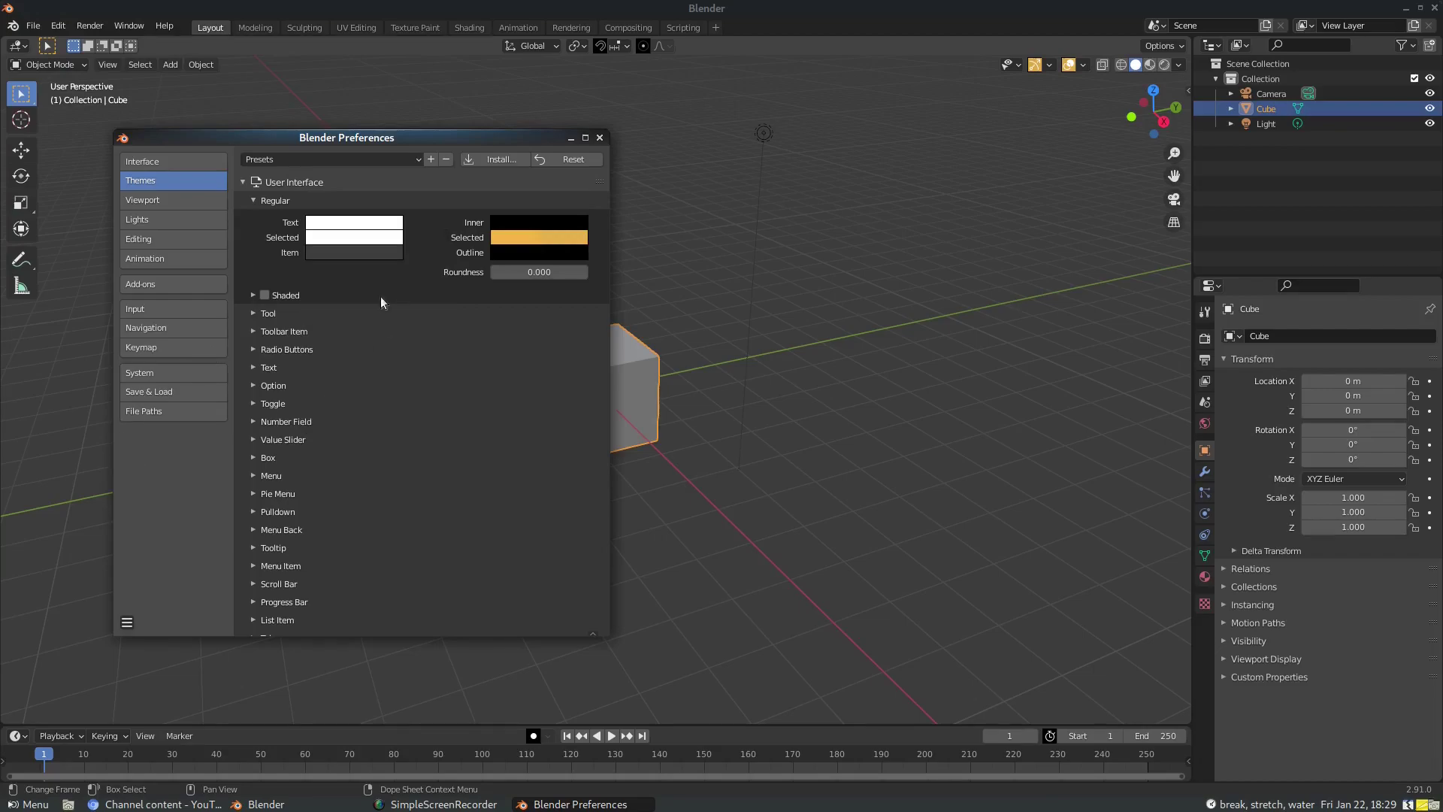
click(318, 252)
drag(434, 310, 435, 377)
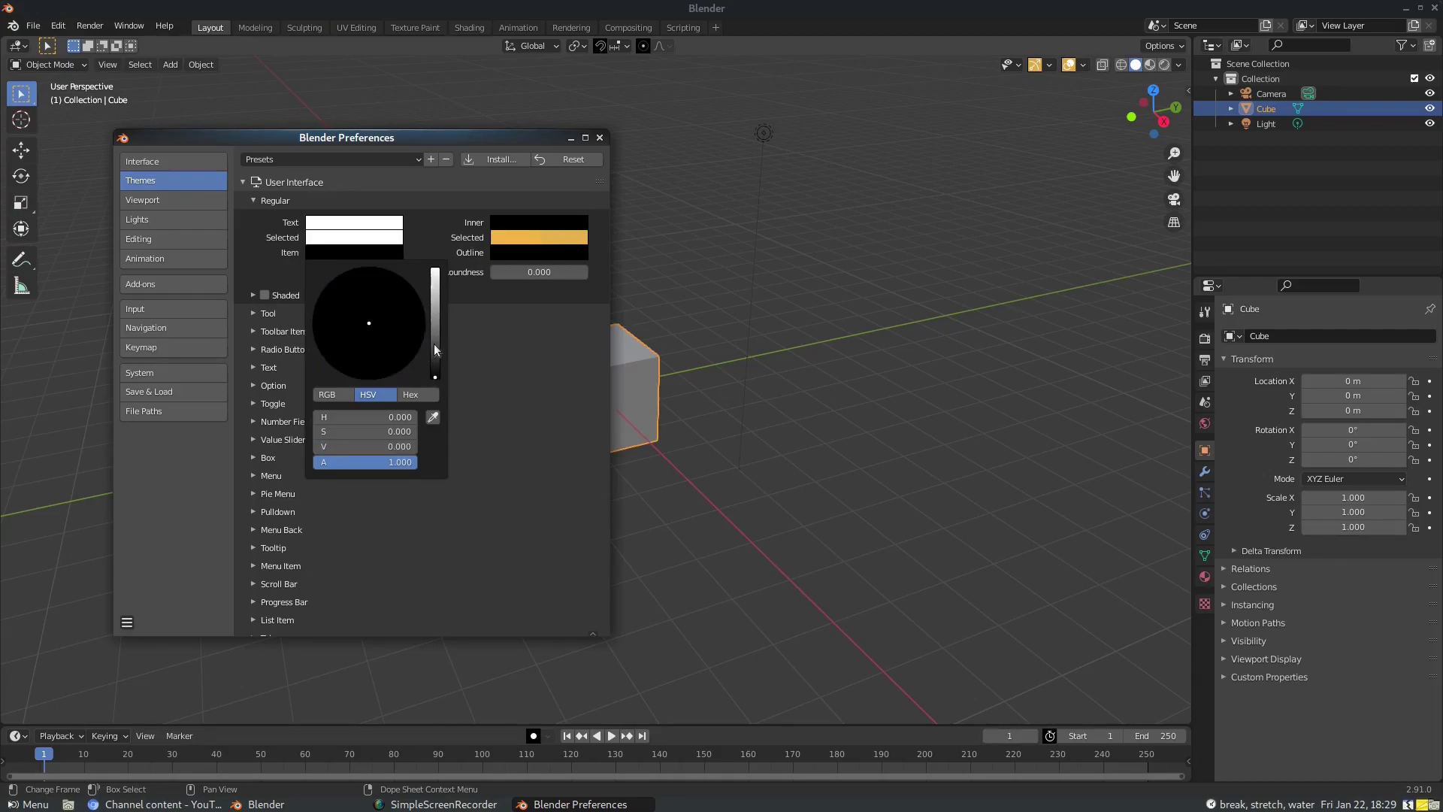
Look through the other User Interface subsections, collapse that category and expand the Node Editor theme colors
click(254, 200)
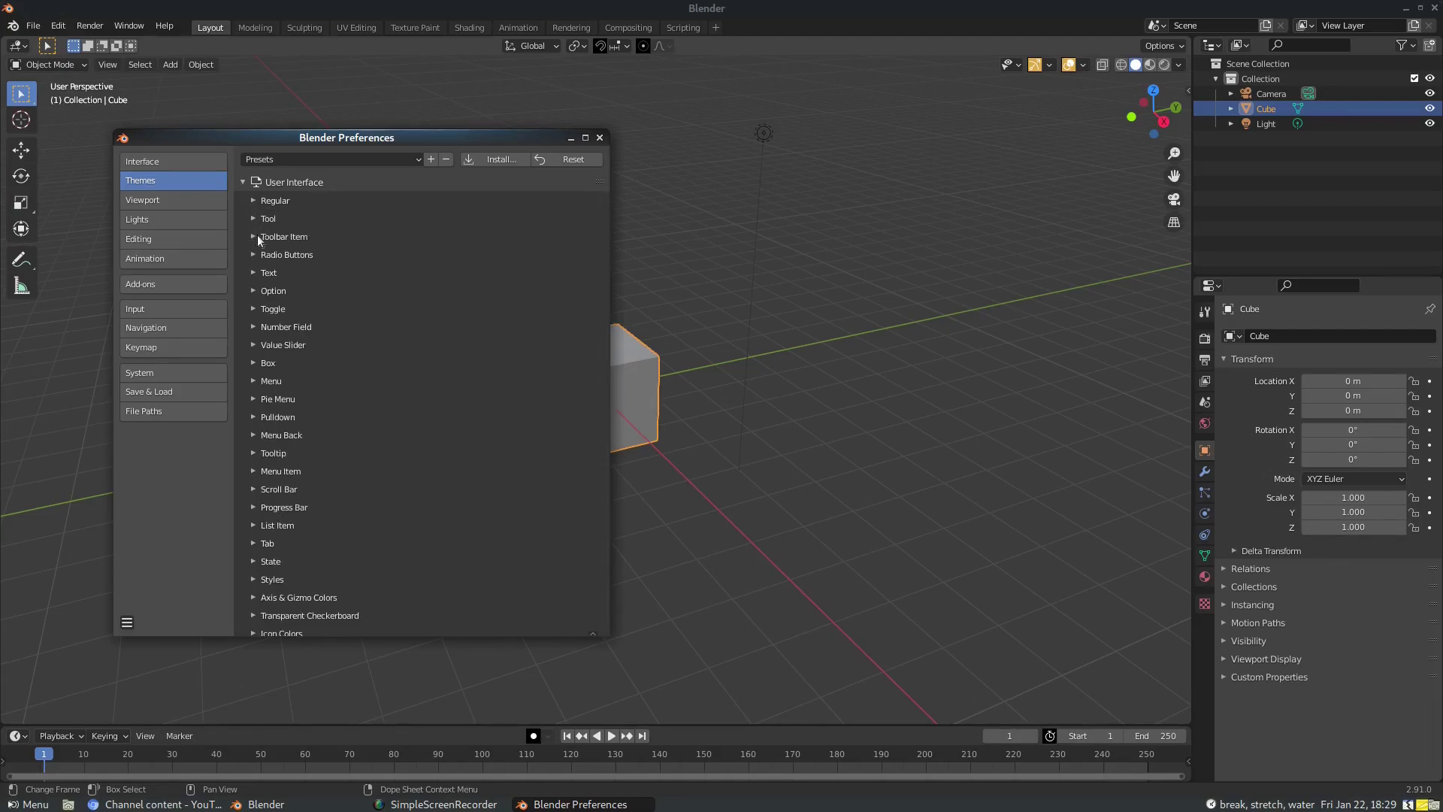
scroll(278, 391, down, 5)
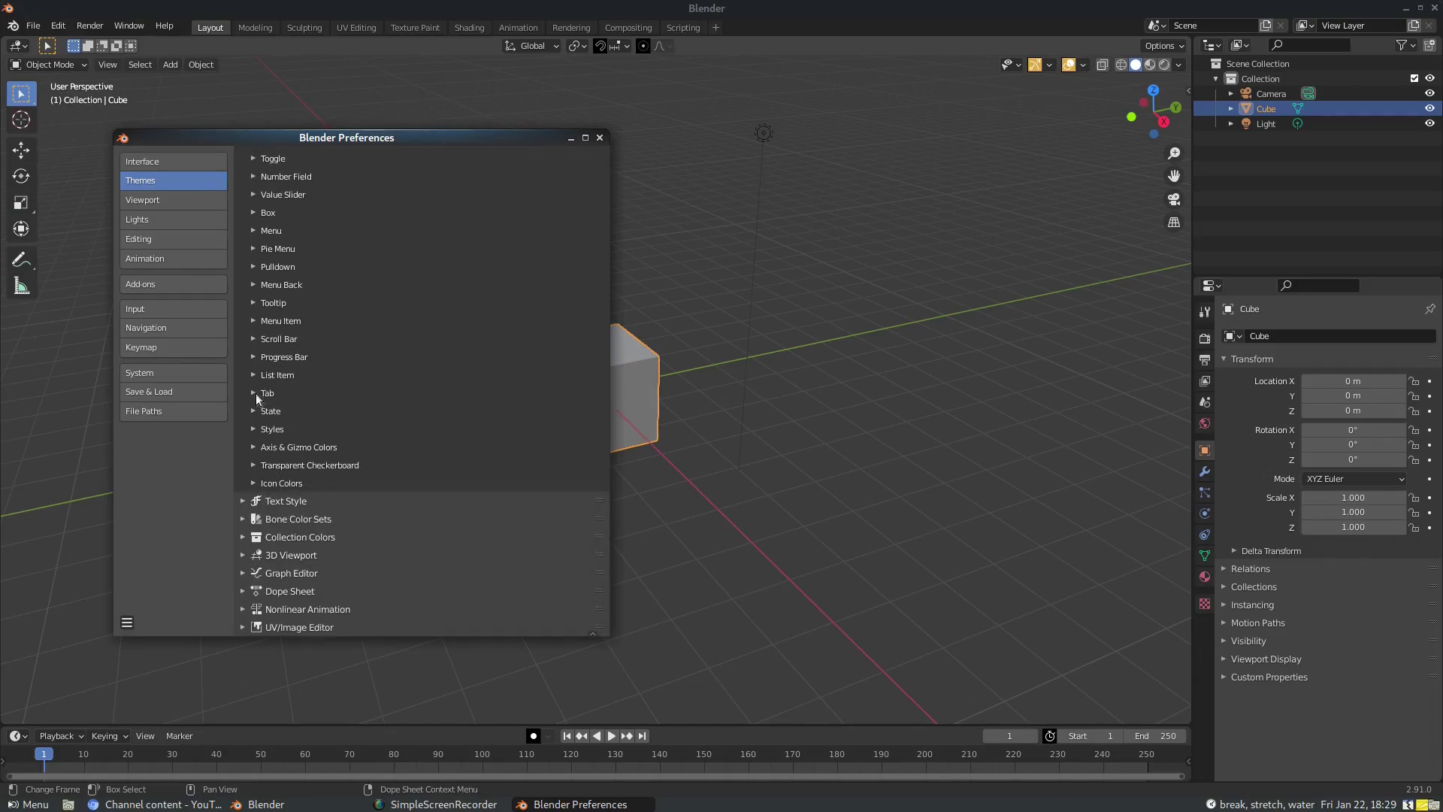
click(250, 395)
click(250, 394)
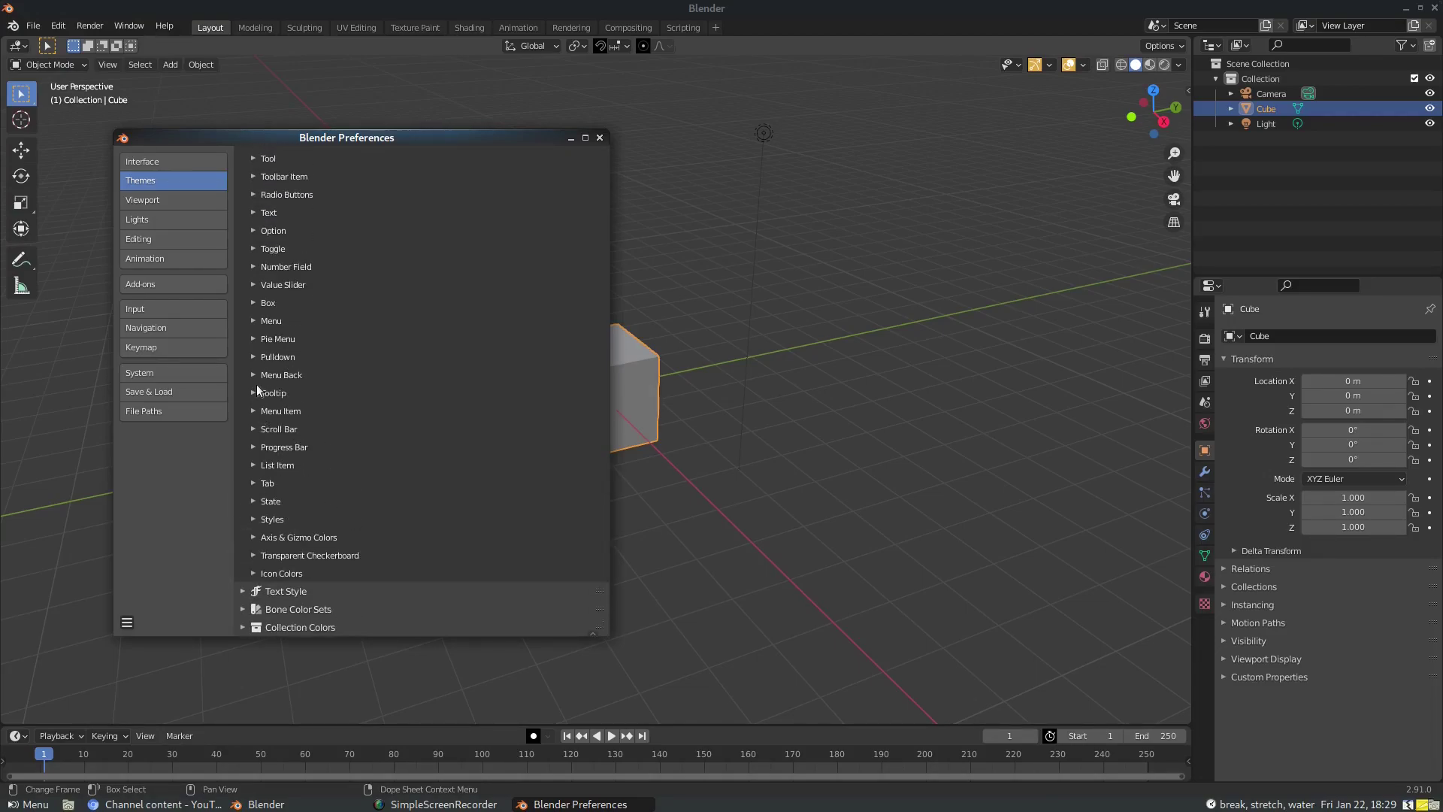
scroll(277, 347, up, 5)
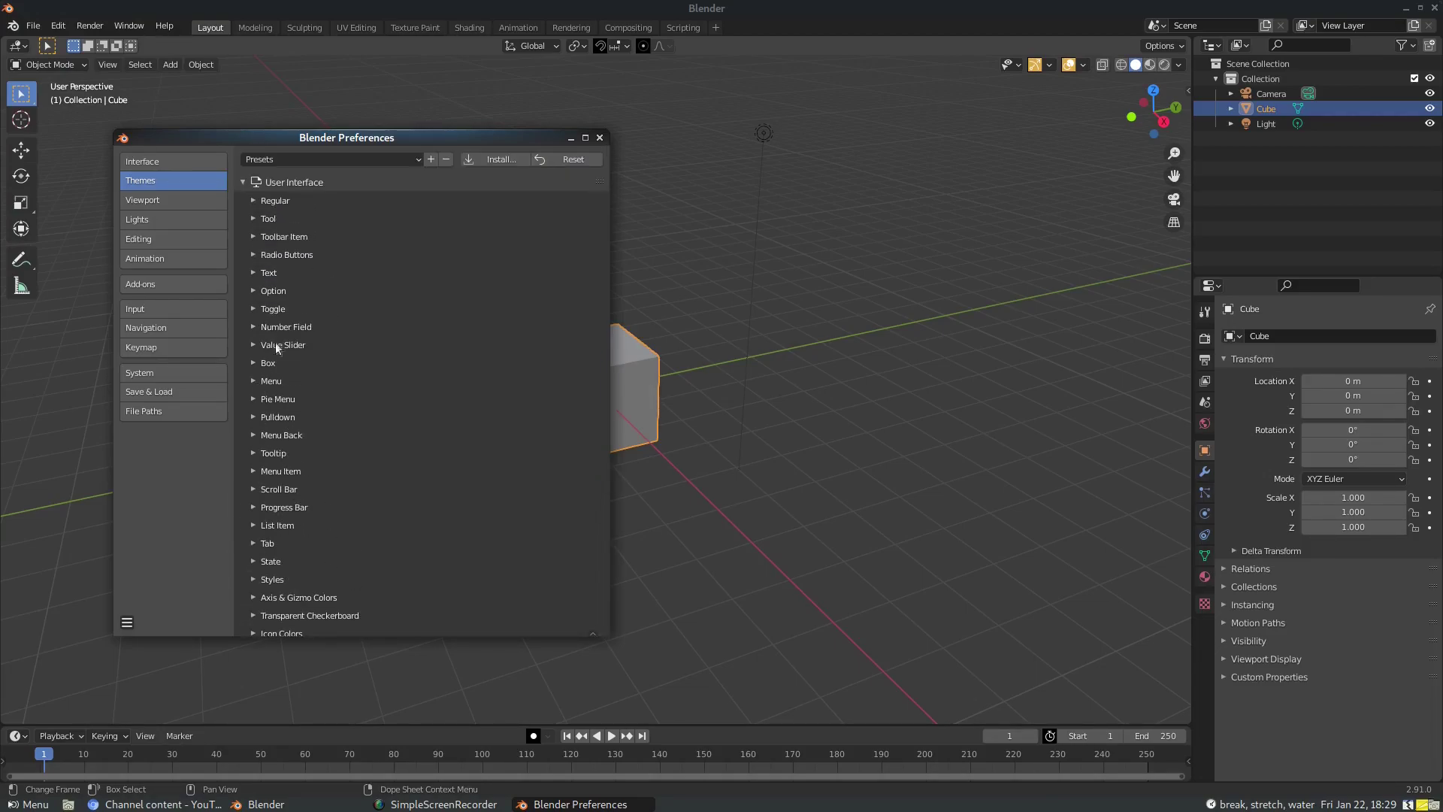
click(242, 188)
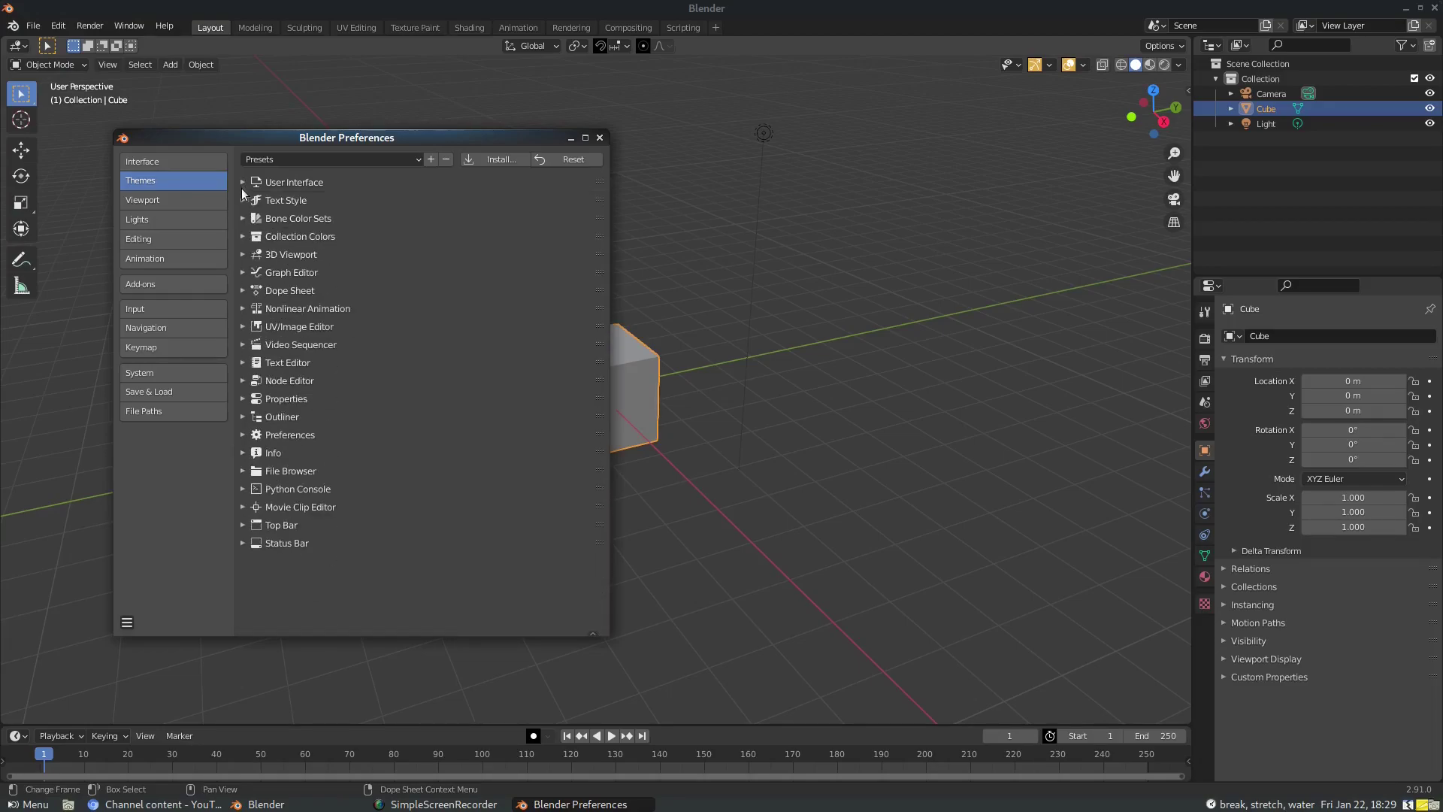
click(242, 378)
scroll(281, 356, down, 2)
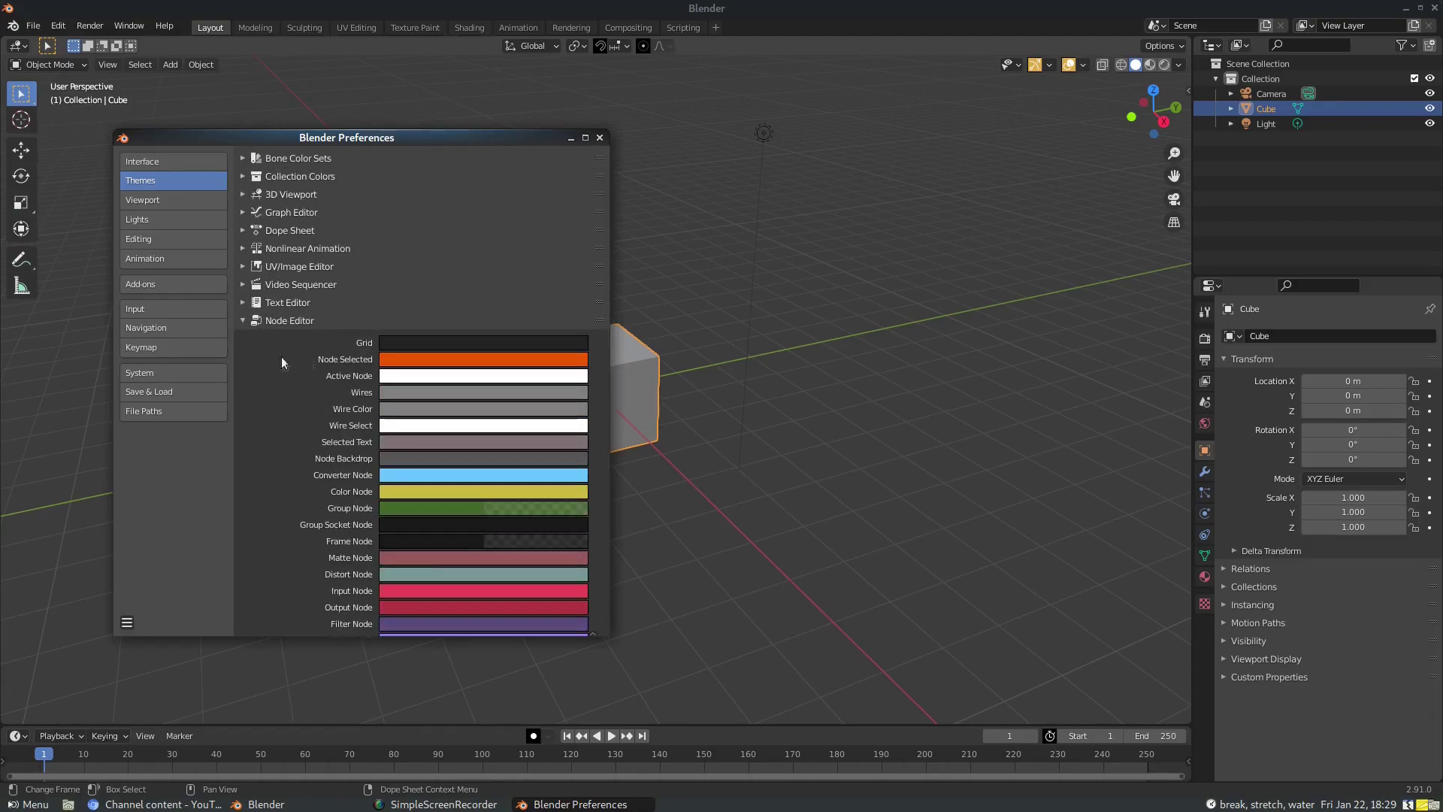
Collapse the Node Editor theme category and set the 3D Viewport Grid and Clipping Border colors to black
click(246, 318)
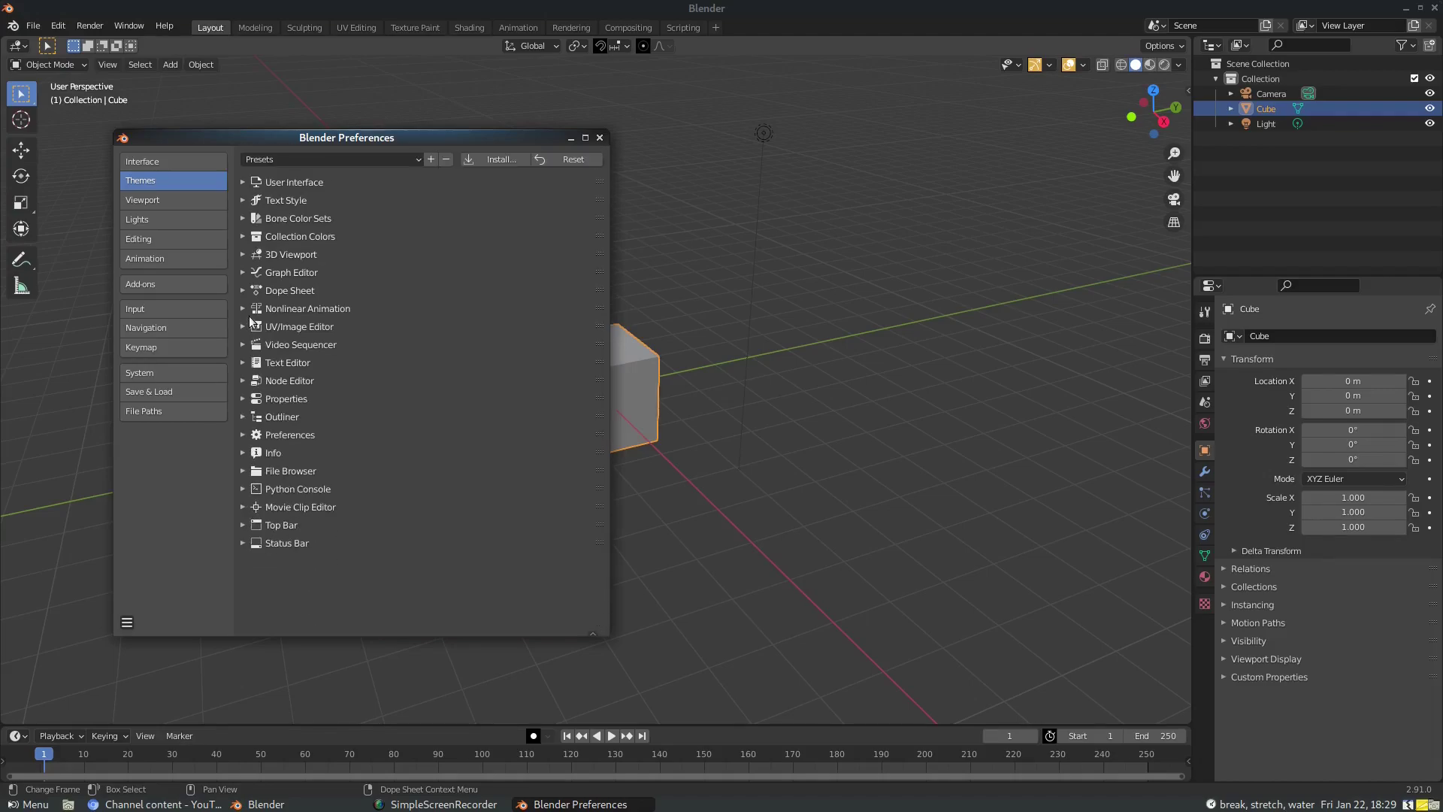
click(243, 256)
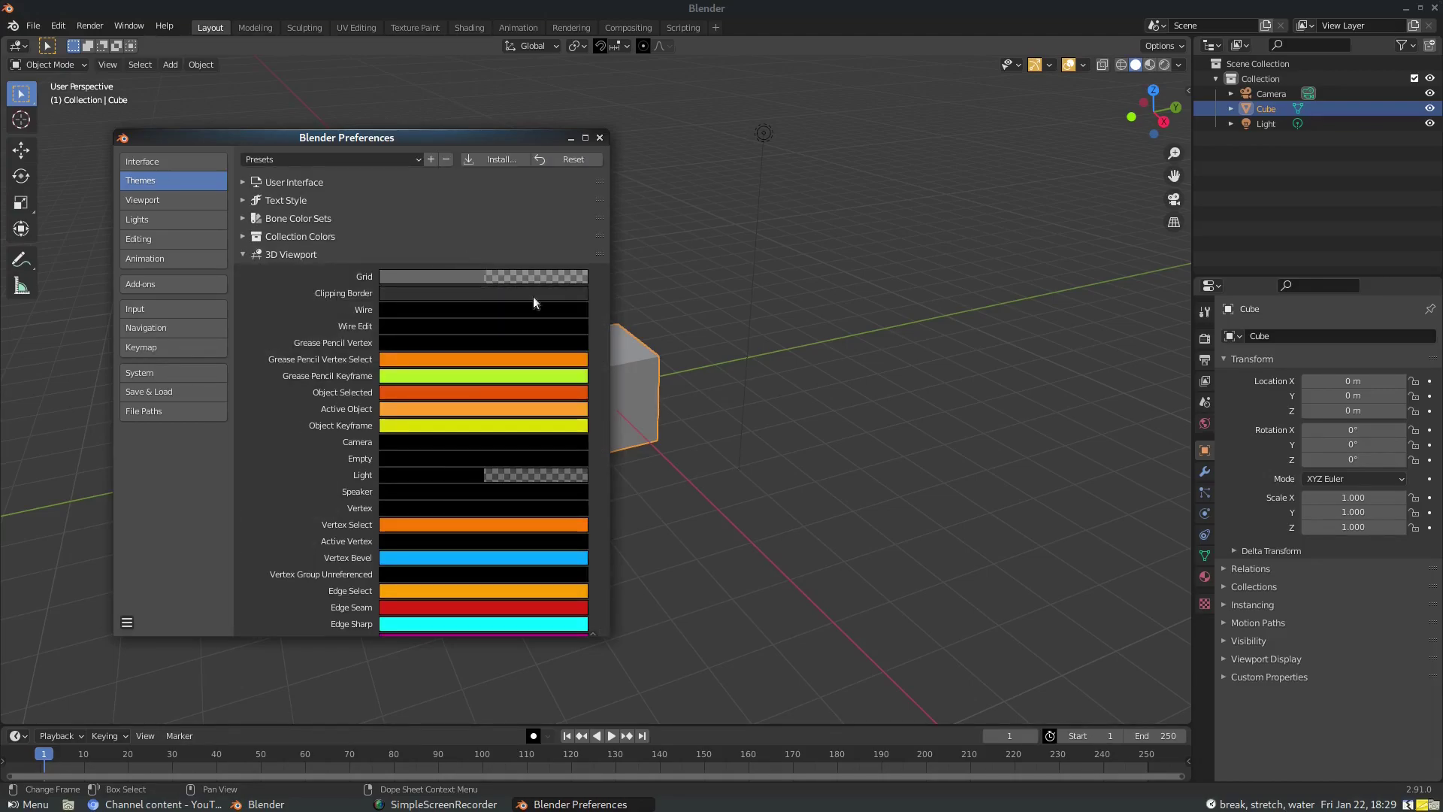
click(493, 280)
drag(574, 370, 573, 408)
click(498, 291)
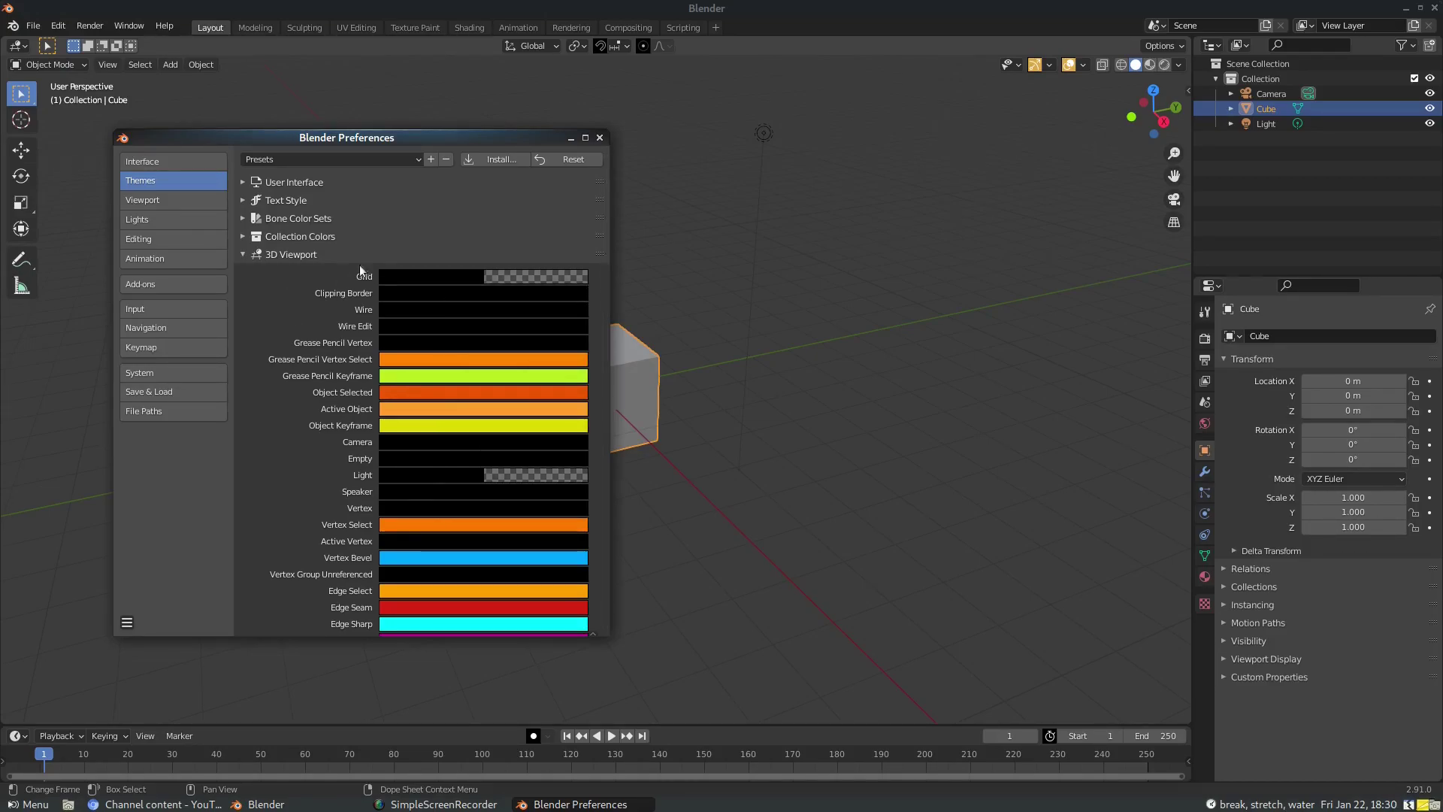
click(412, 310)
Look through the remaining 3D Viewport theme colors and size settings, and collapse that category
scroll(464, 336, down, 5)
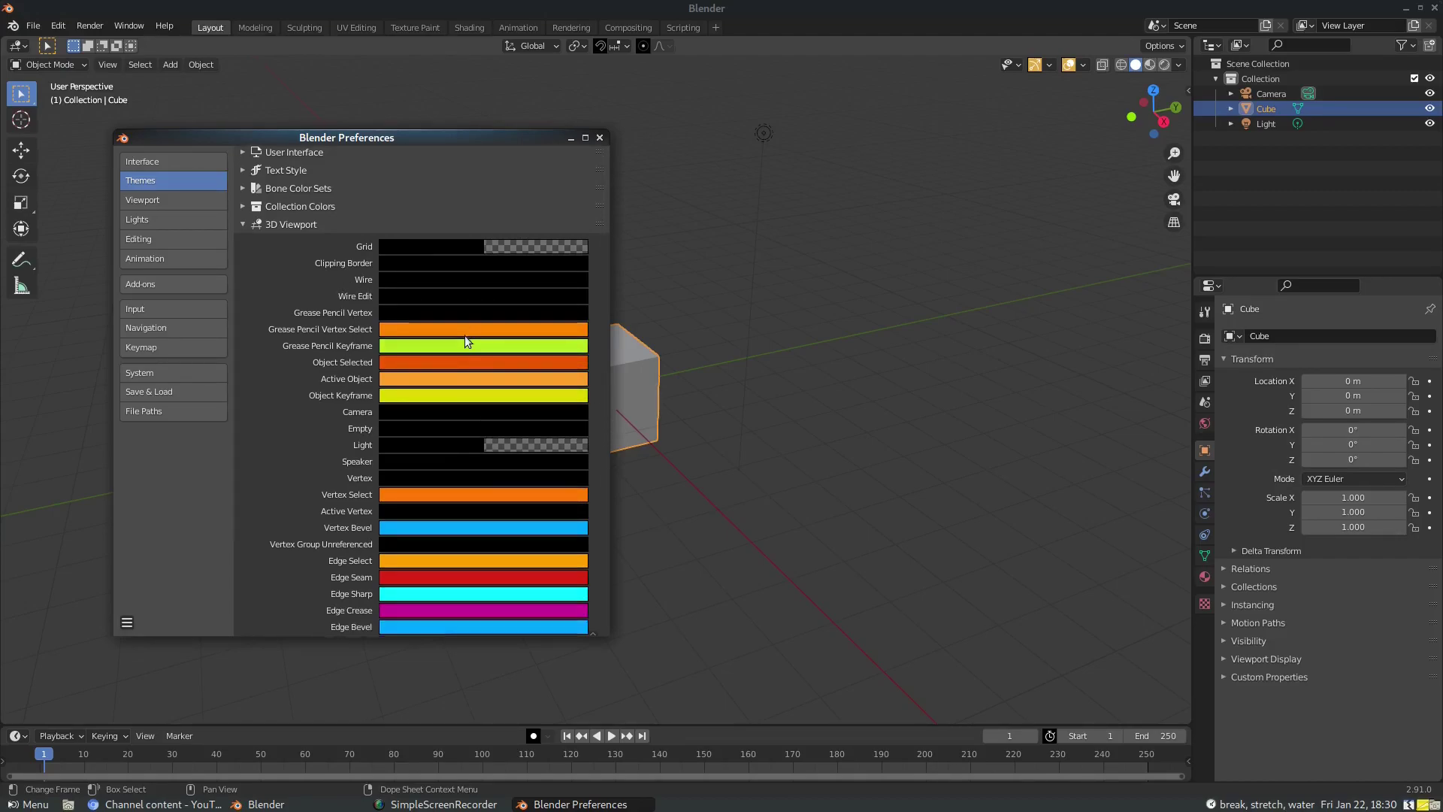
scroll(412, 504, down, 20)
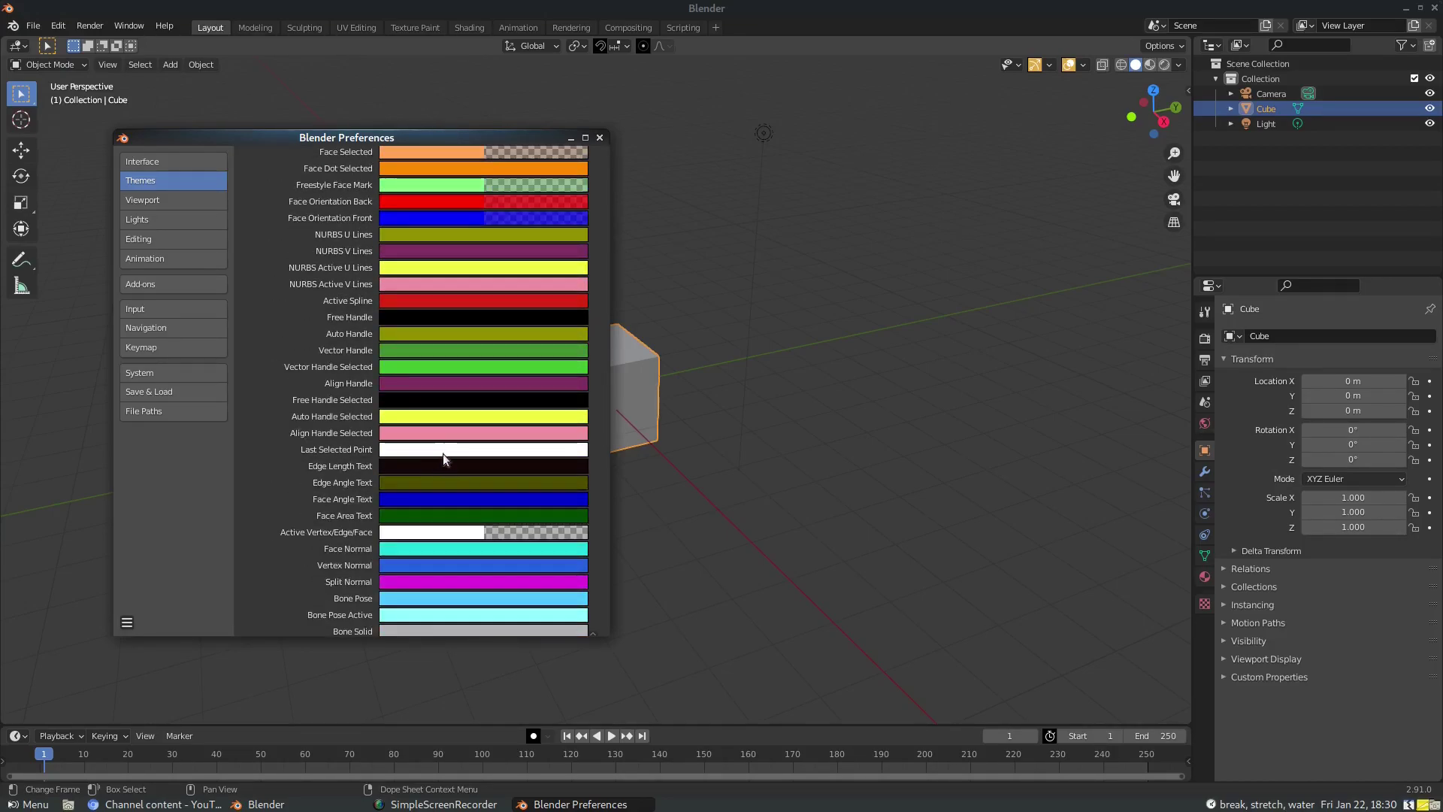
scroll(453, 434, down, 7)
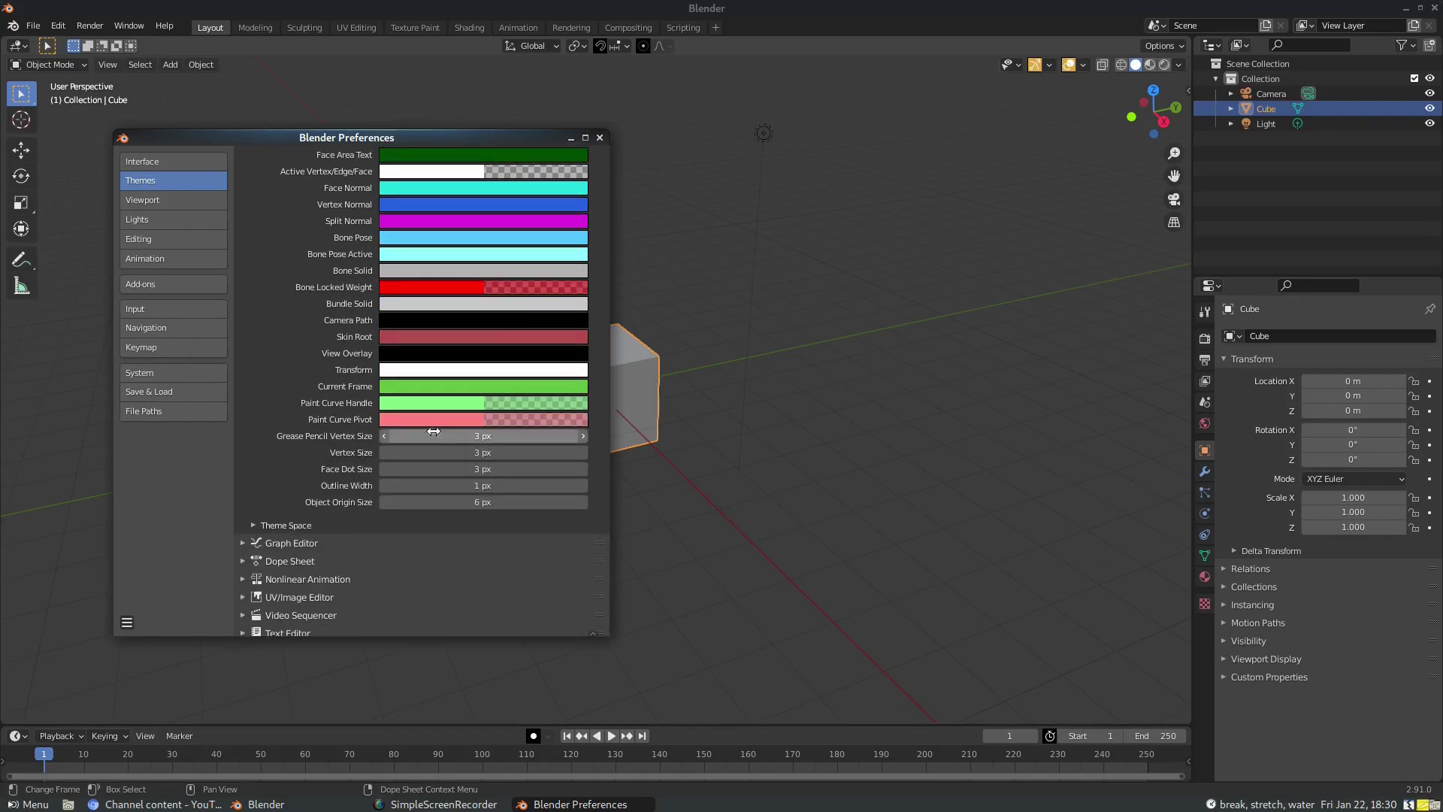
scroll(458, 378, up, 11)
scroll(457, 378, up, 16)
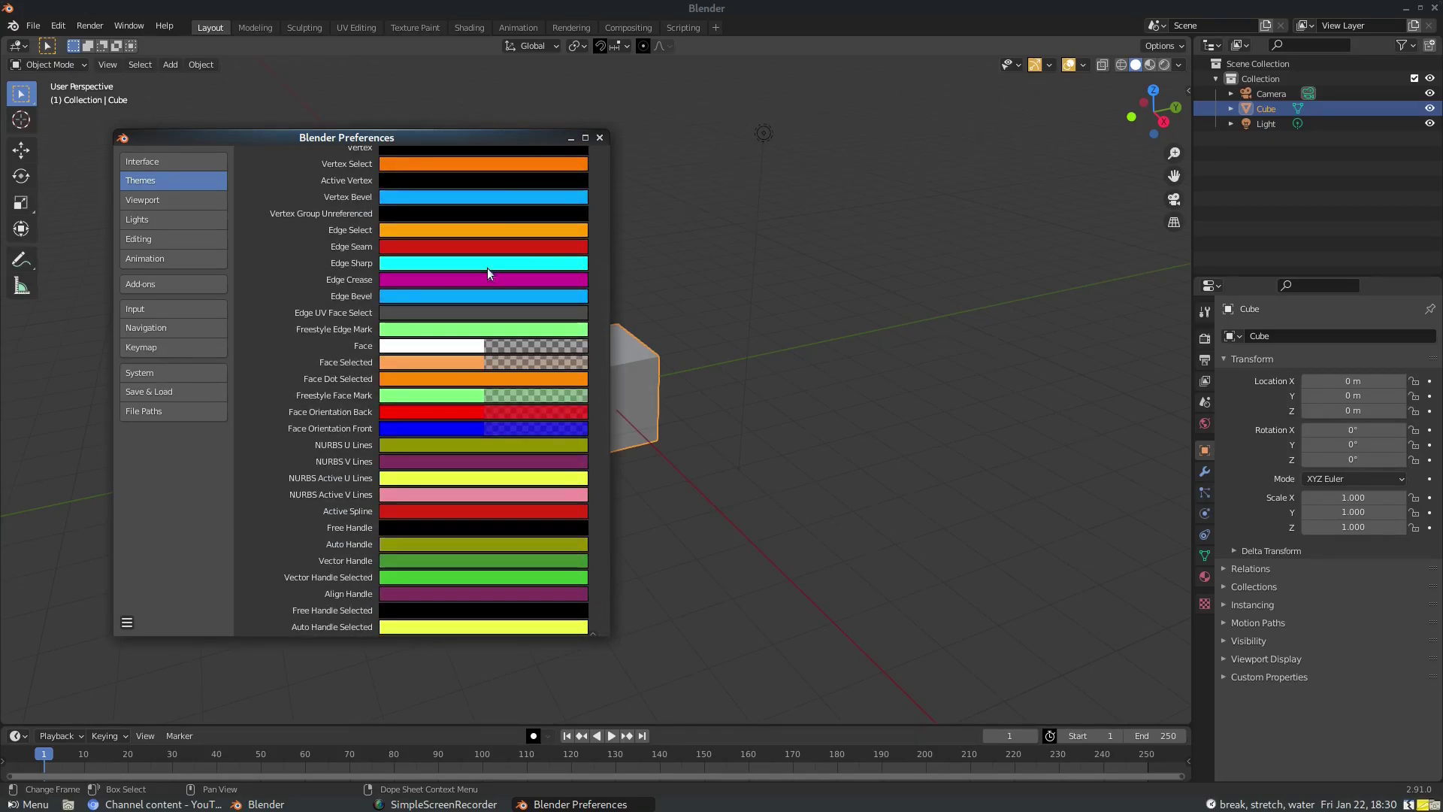
scroll(504, 199, up, 7)
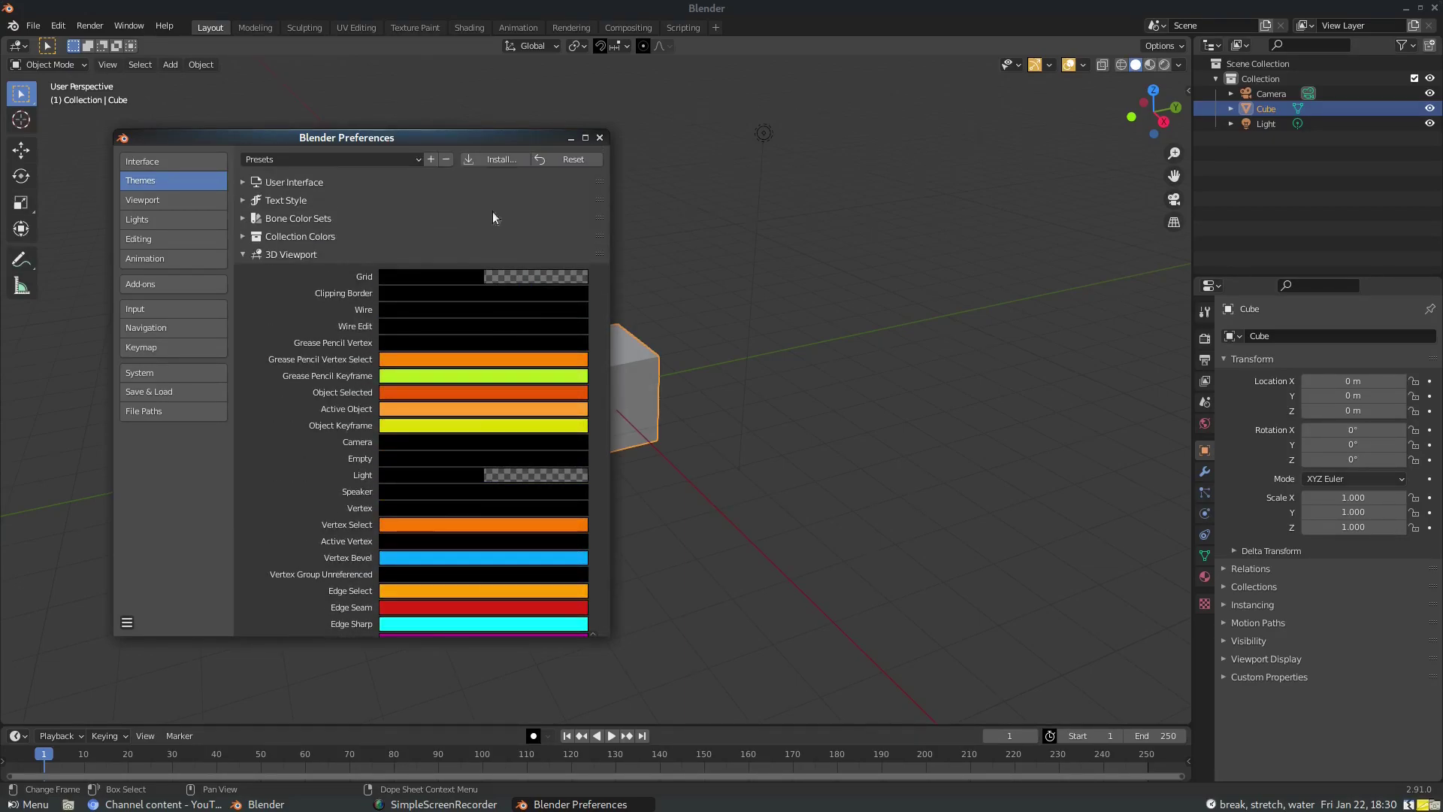
click(242, 255)
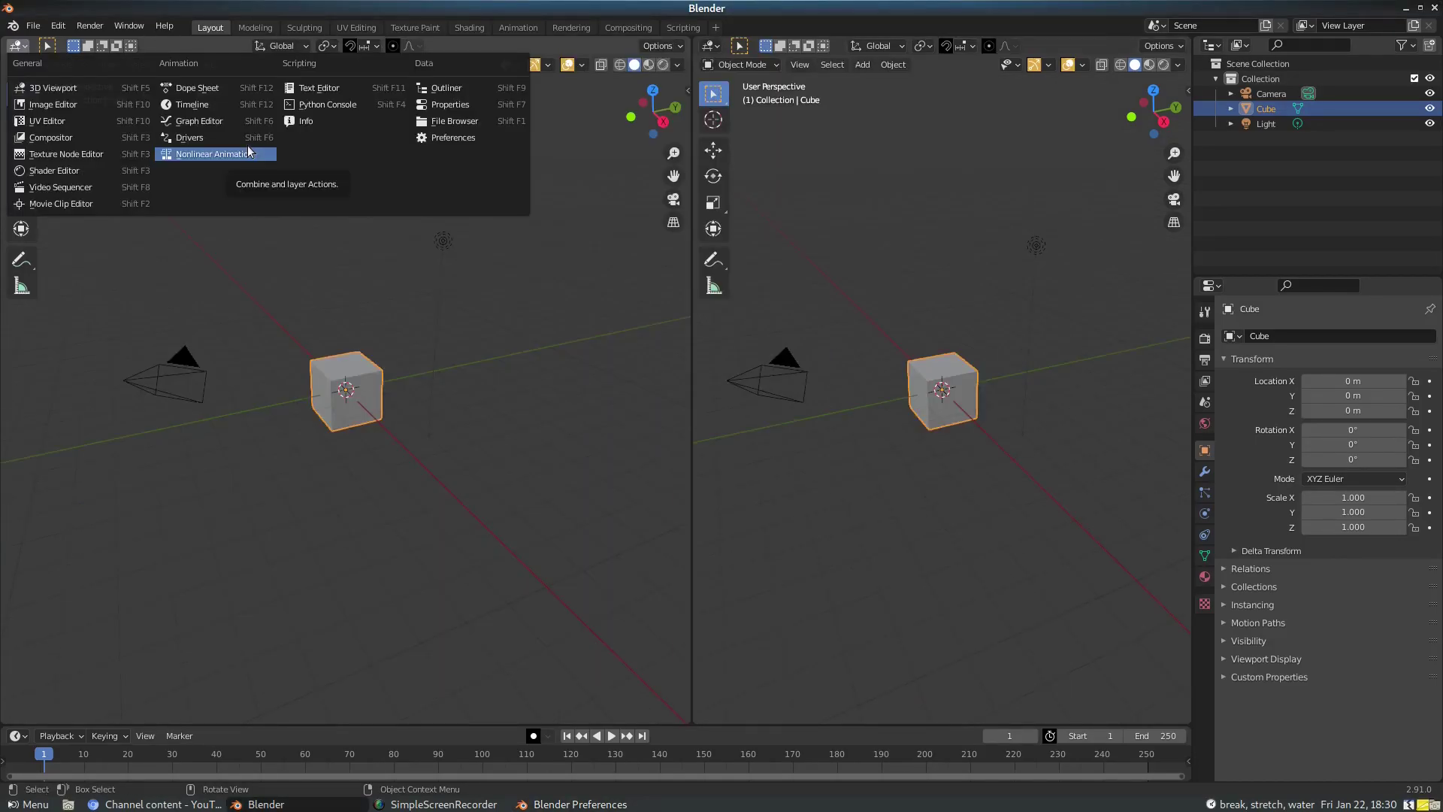
Switch the extra viewport area to the Shader Editor, hide its sidebar, and move the Preferences window clear of the nodes
click(79, 168)
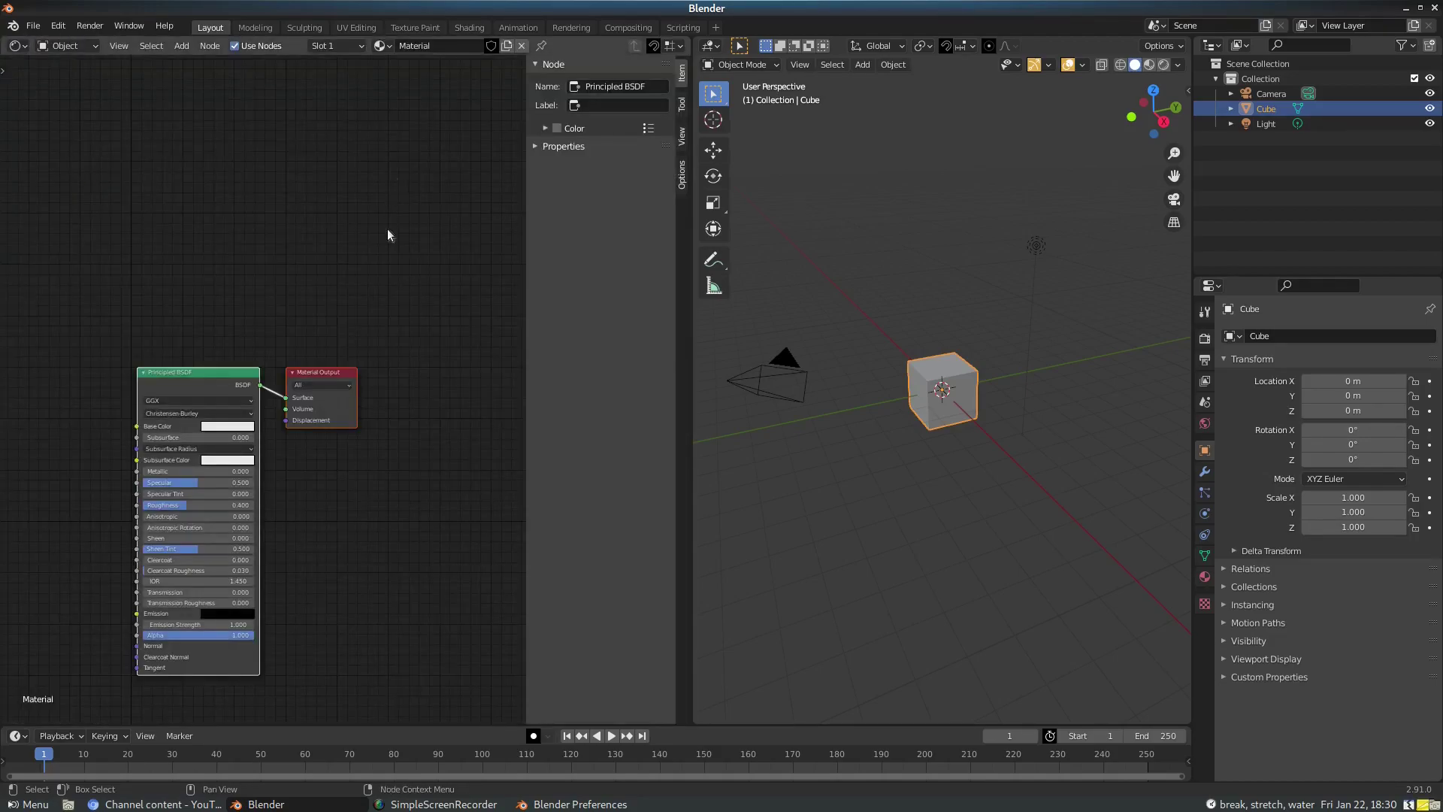
drag(524, 481, 697, 510)
click(571, 805)
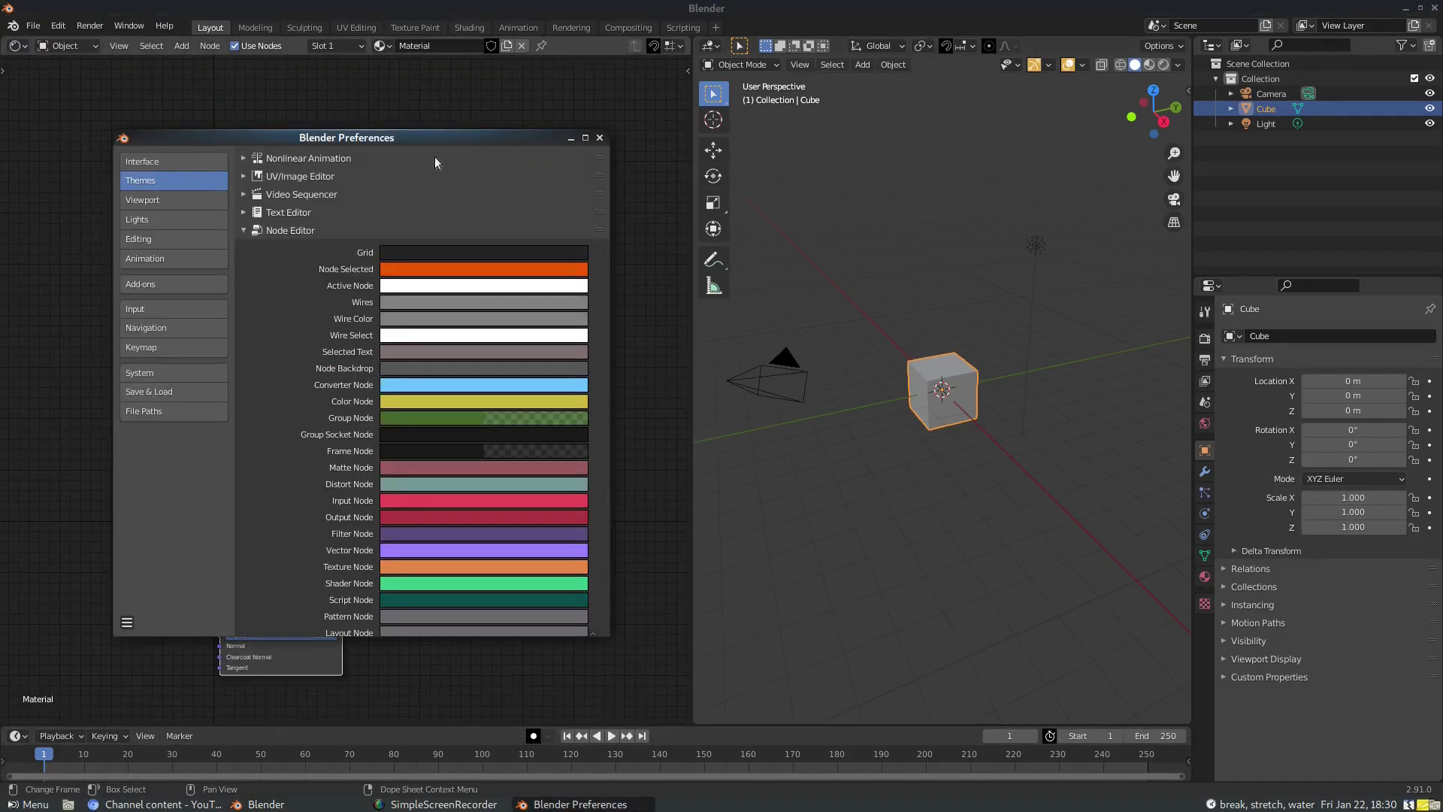
drag(434, 138, 967, 124)
middle_drag(383, 348, 393, 230)
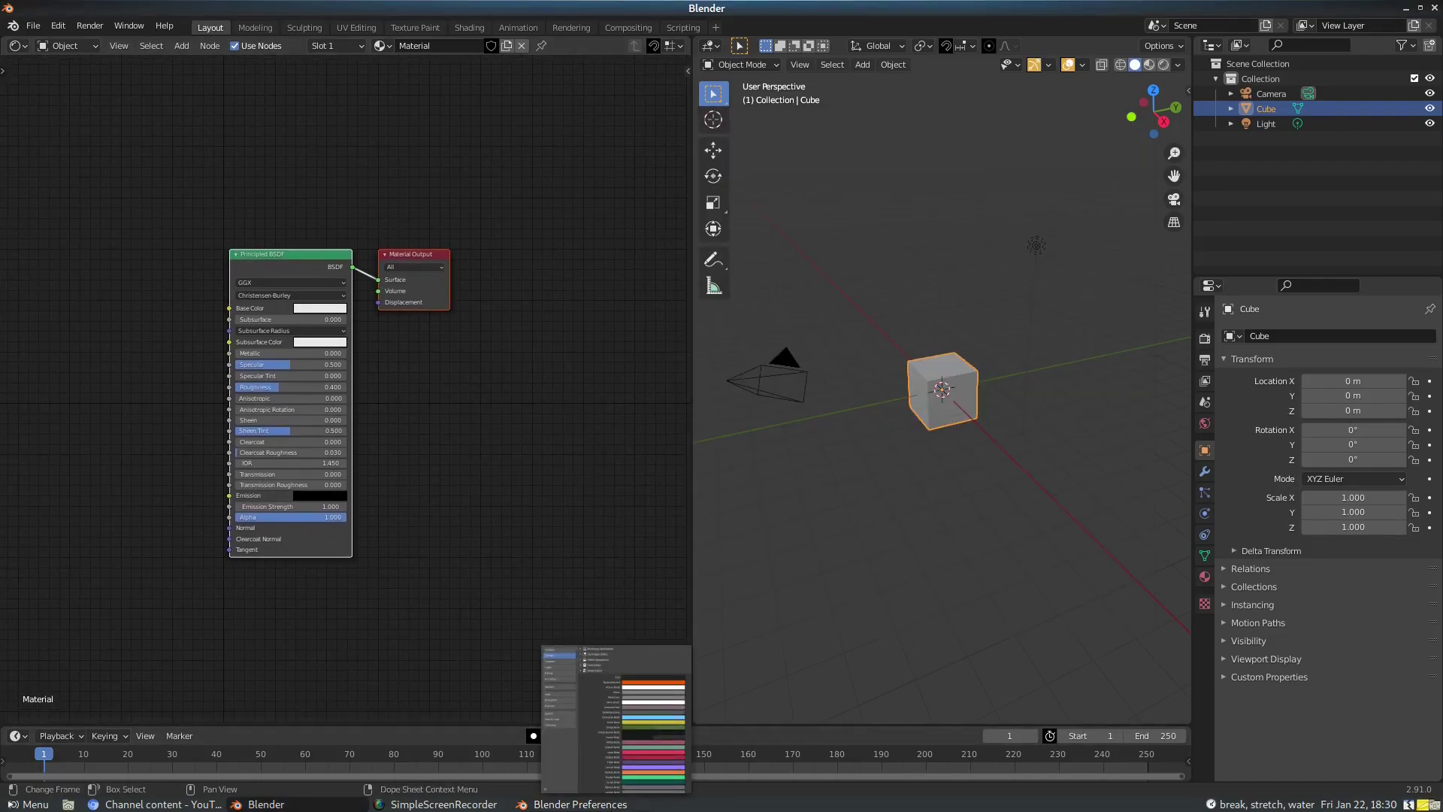
Move the Material Output node down and away from the Principled BSDF node, and bring the Preferences window back up
click(579, 805)
drag(282, 259, 235, 276)
click(317, 272)
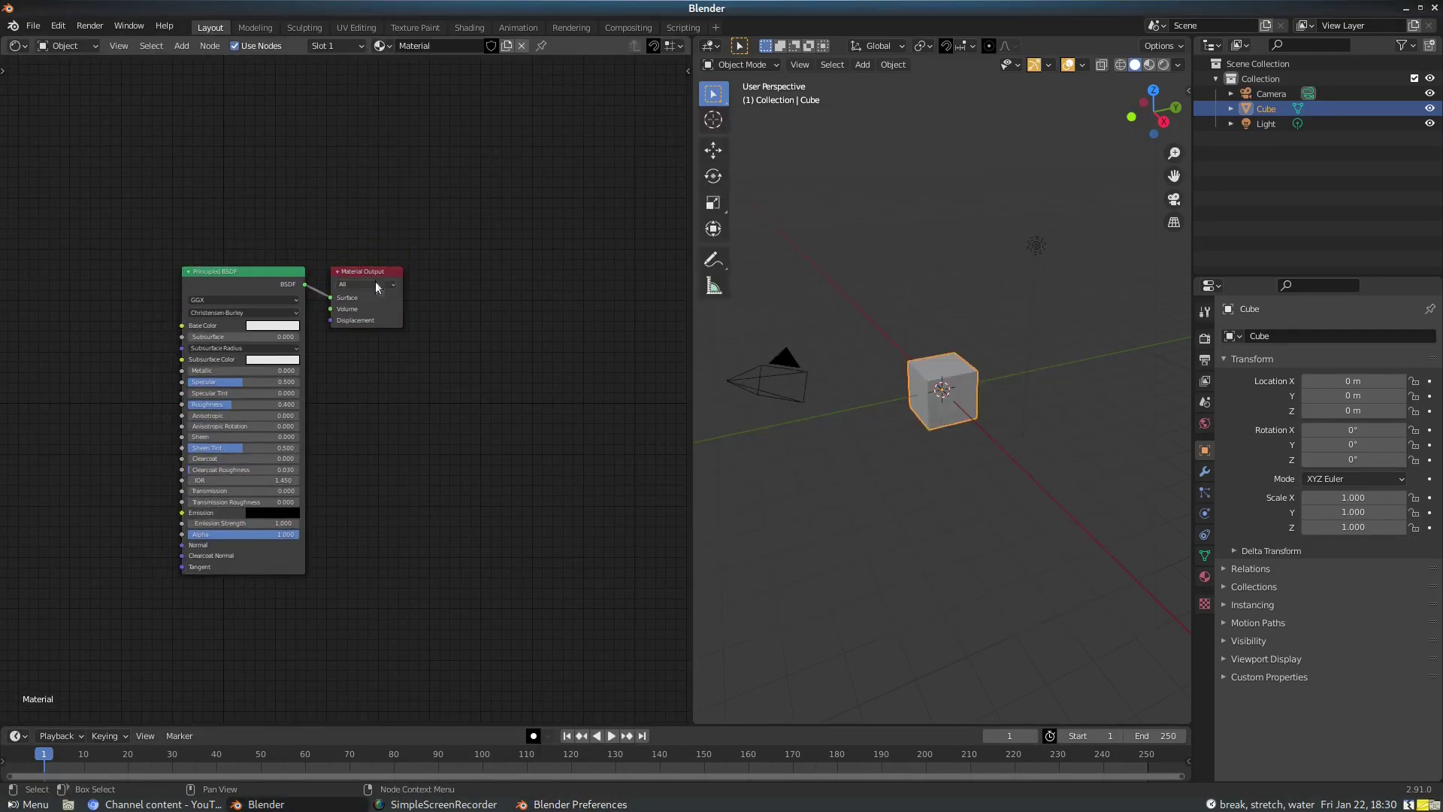
drag(377, 273, 548, 684)
click(579, 804)
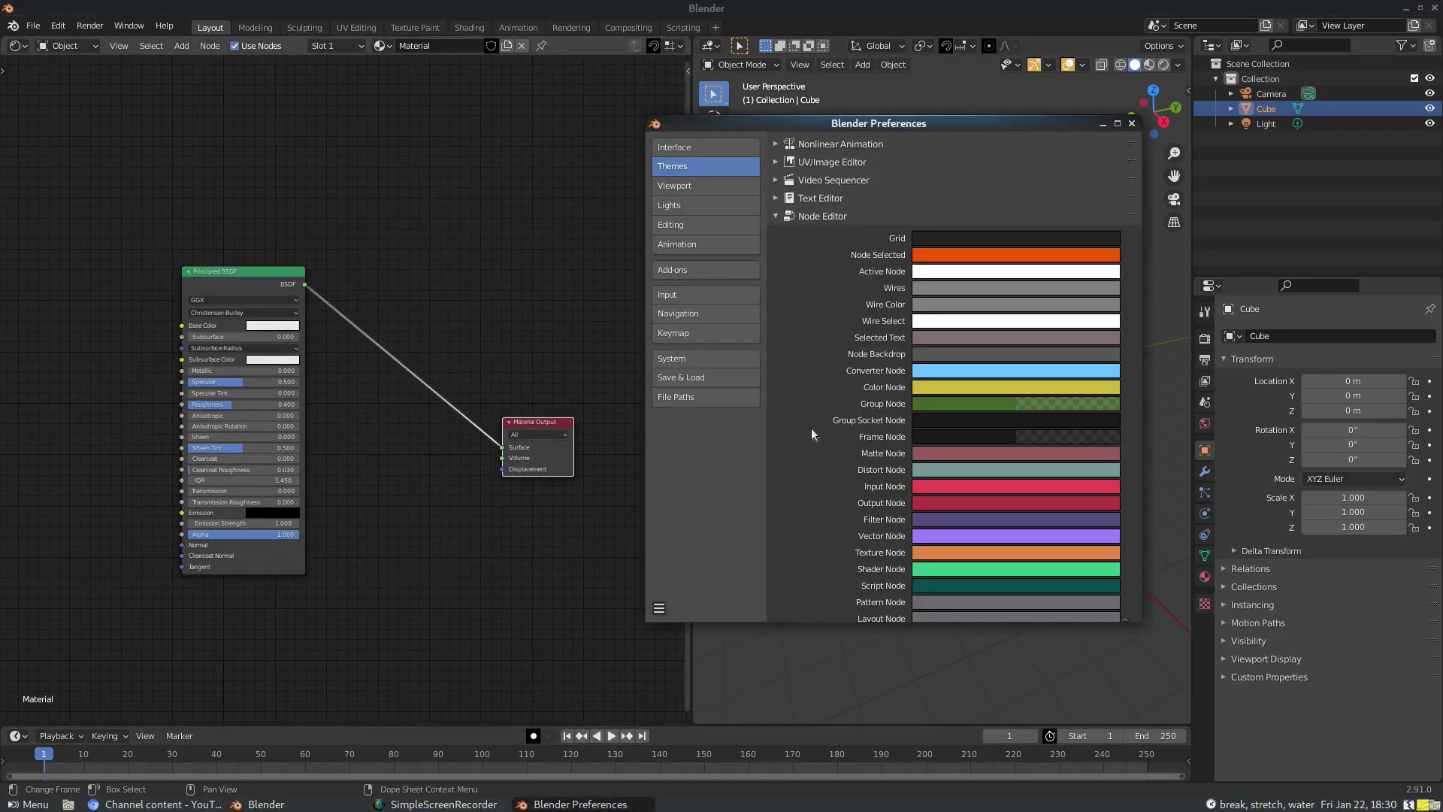
Set the Node Editor's Noodle Curving to 10 and move the Principled BSDF node up to check the curved link
scroll(812, 421, down, 5)
scroll(816, 415, down, 1)
drag(1015, 394, 1097, 393)
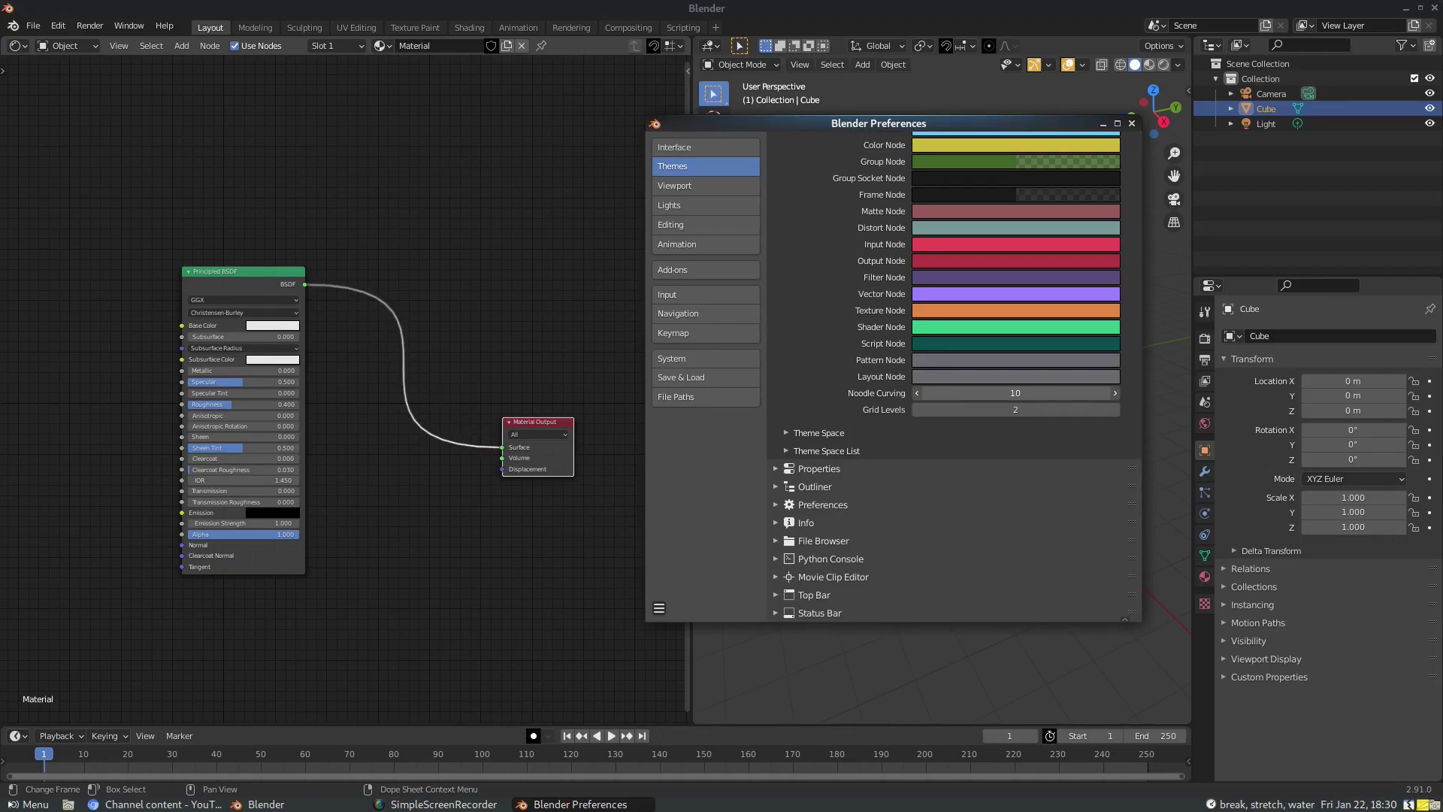
drag(226, 276, 154, 427)
click(579, 804)
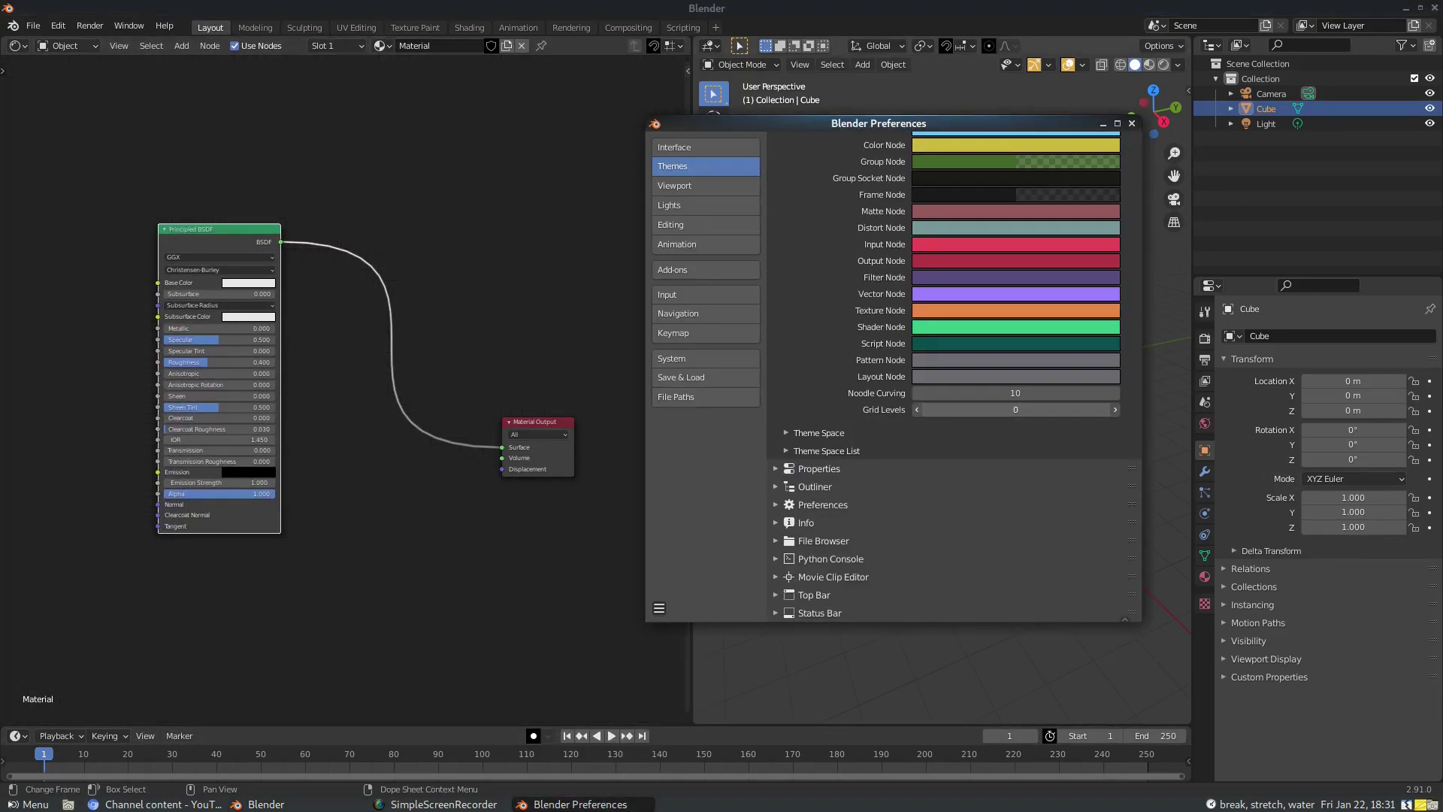
Set the Node Editor's Grid Levels to 0 and check the node background at different zoom levels
scroll(493, 368, up, 2)
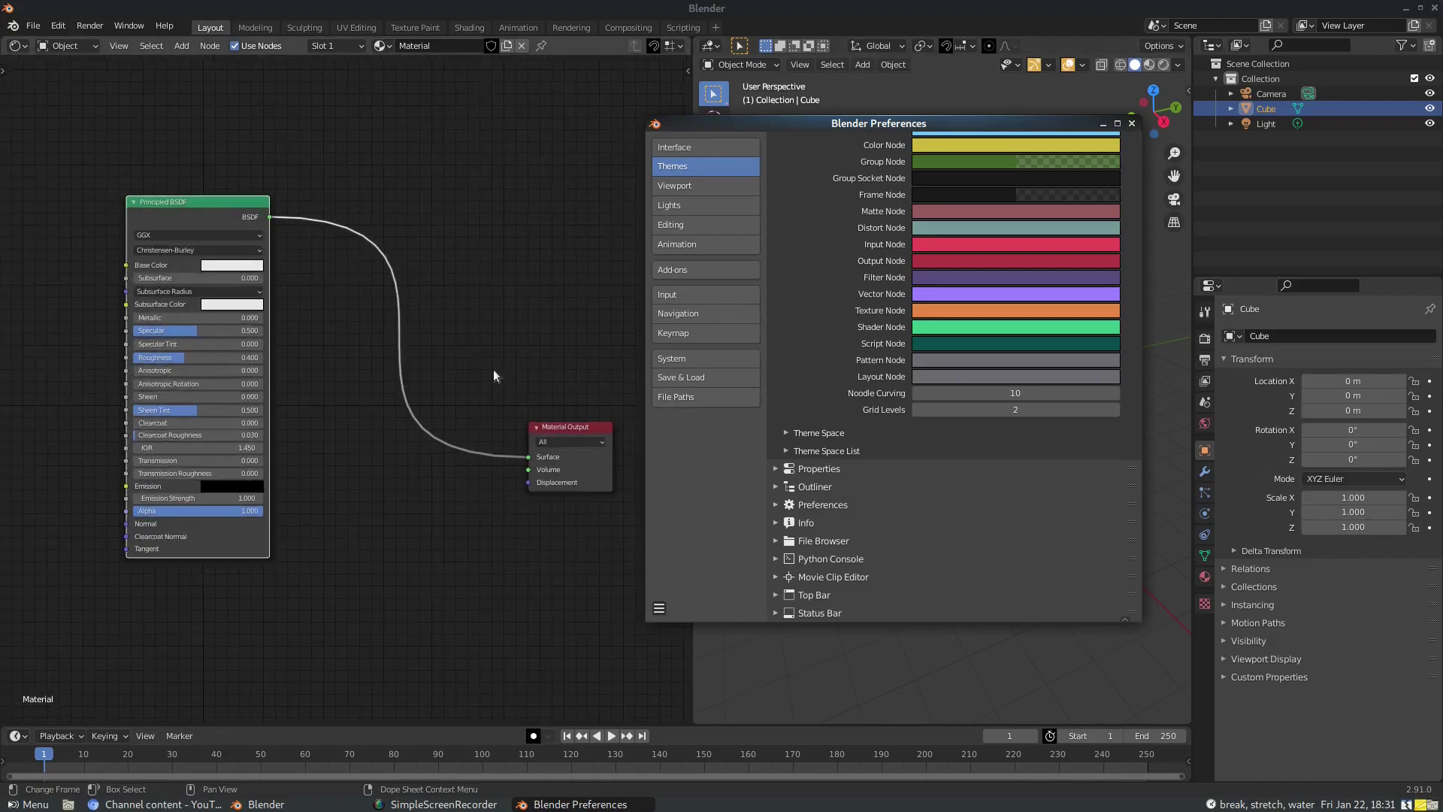
scroll(433, 350, down, 4)
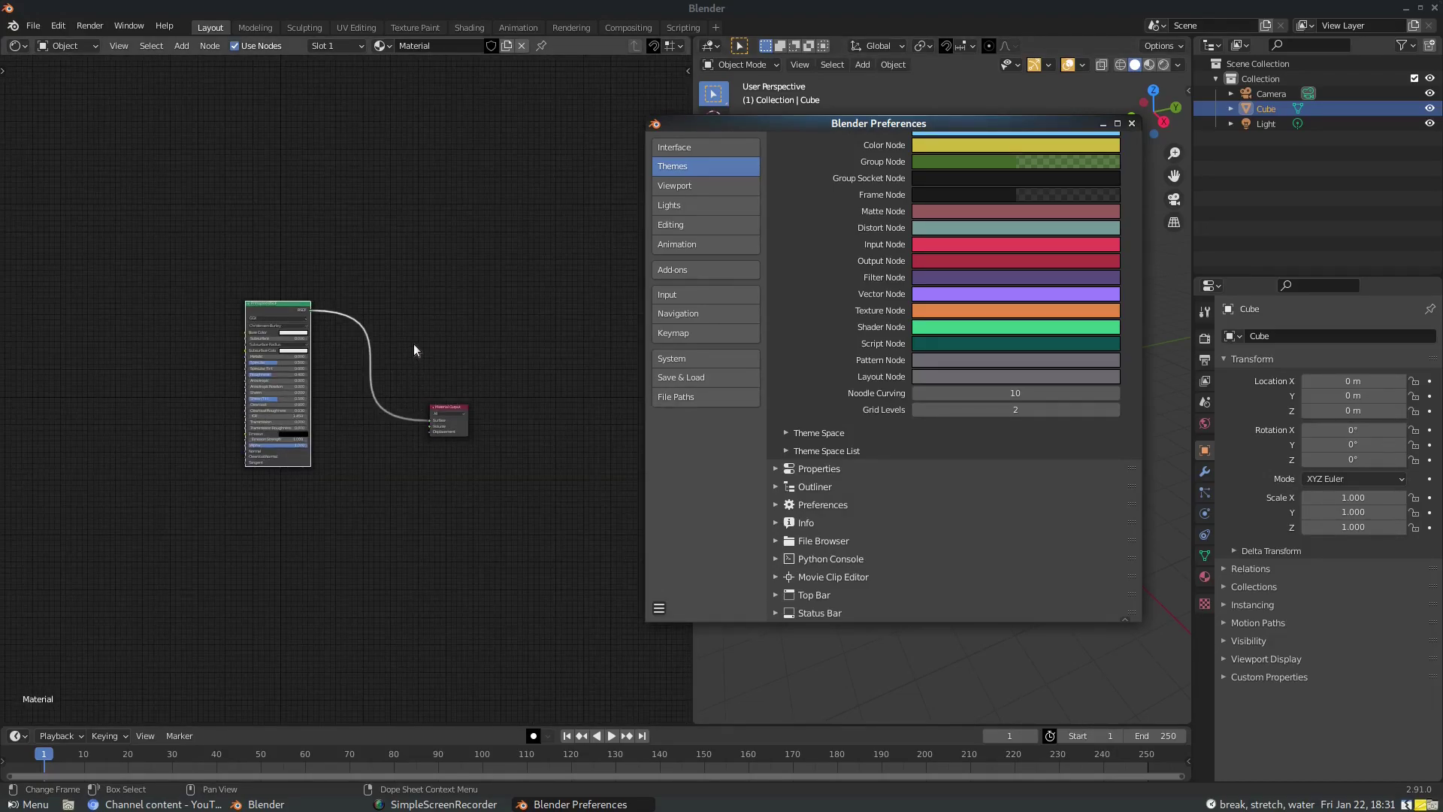
click(915, 407)
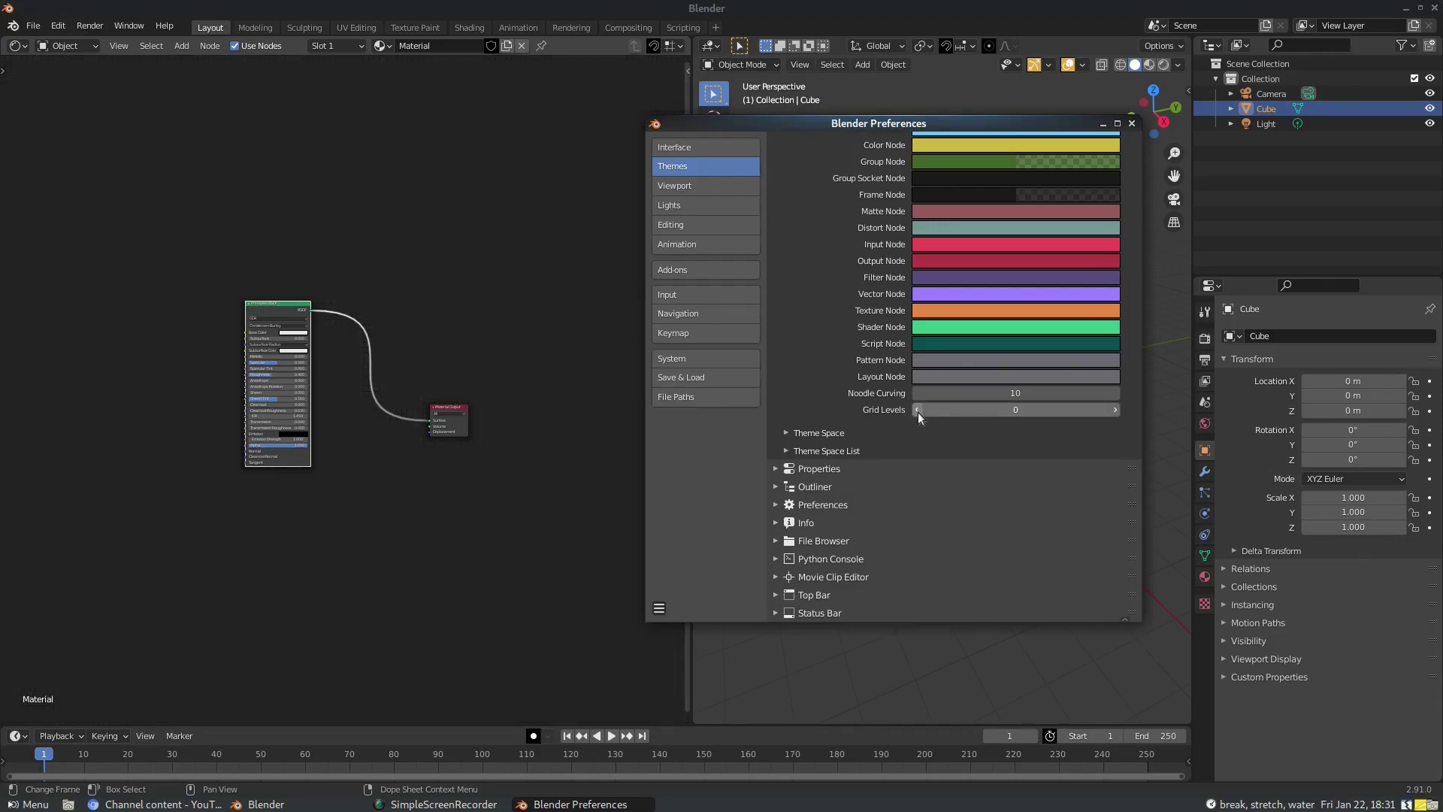
scroll(362, 317, up, 2)
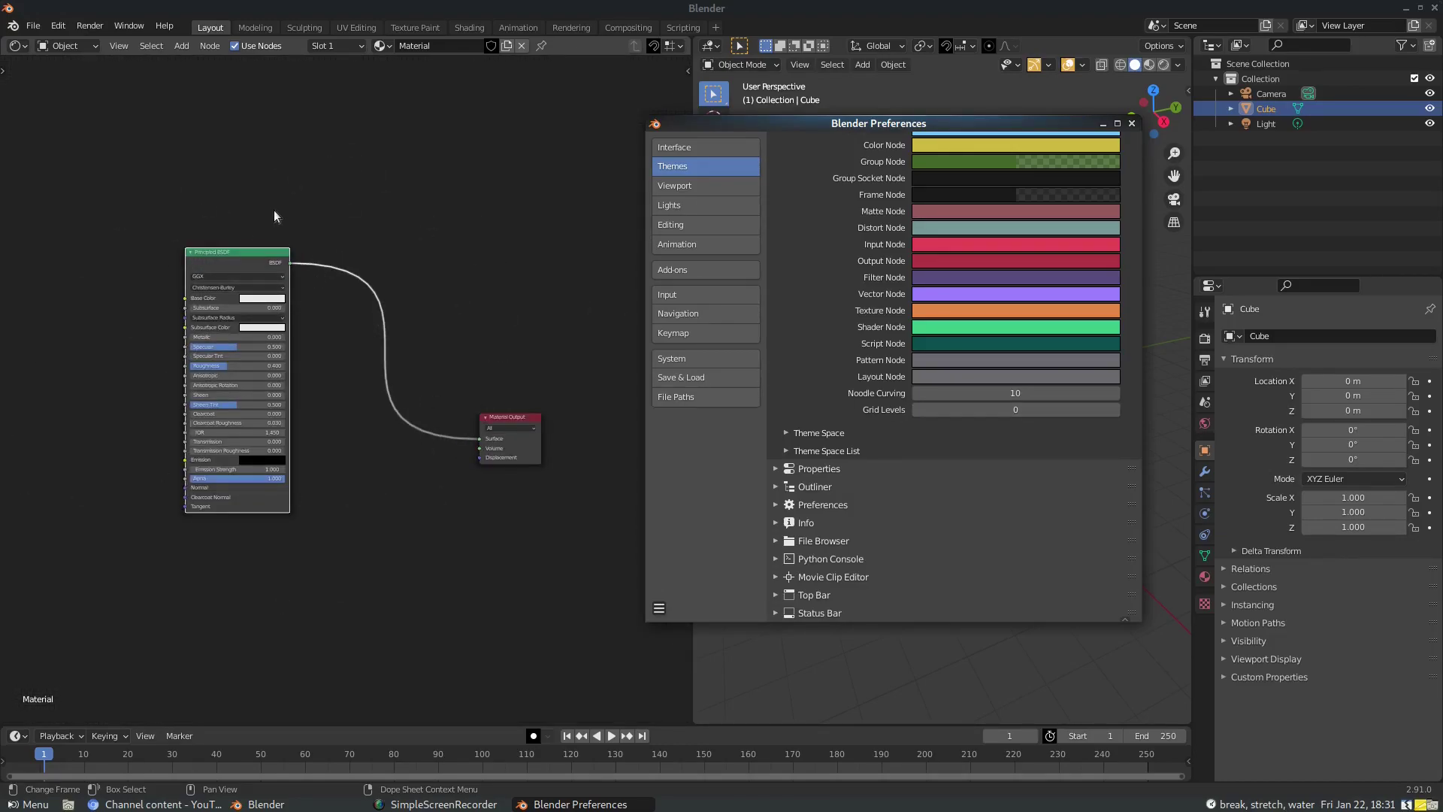
Collapse the Node Editor theme category, close Preferences, and merge the Shader Editor area back into the 3D viewport
scroll(828, 344, up, 7)
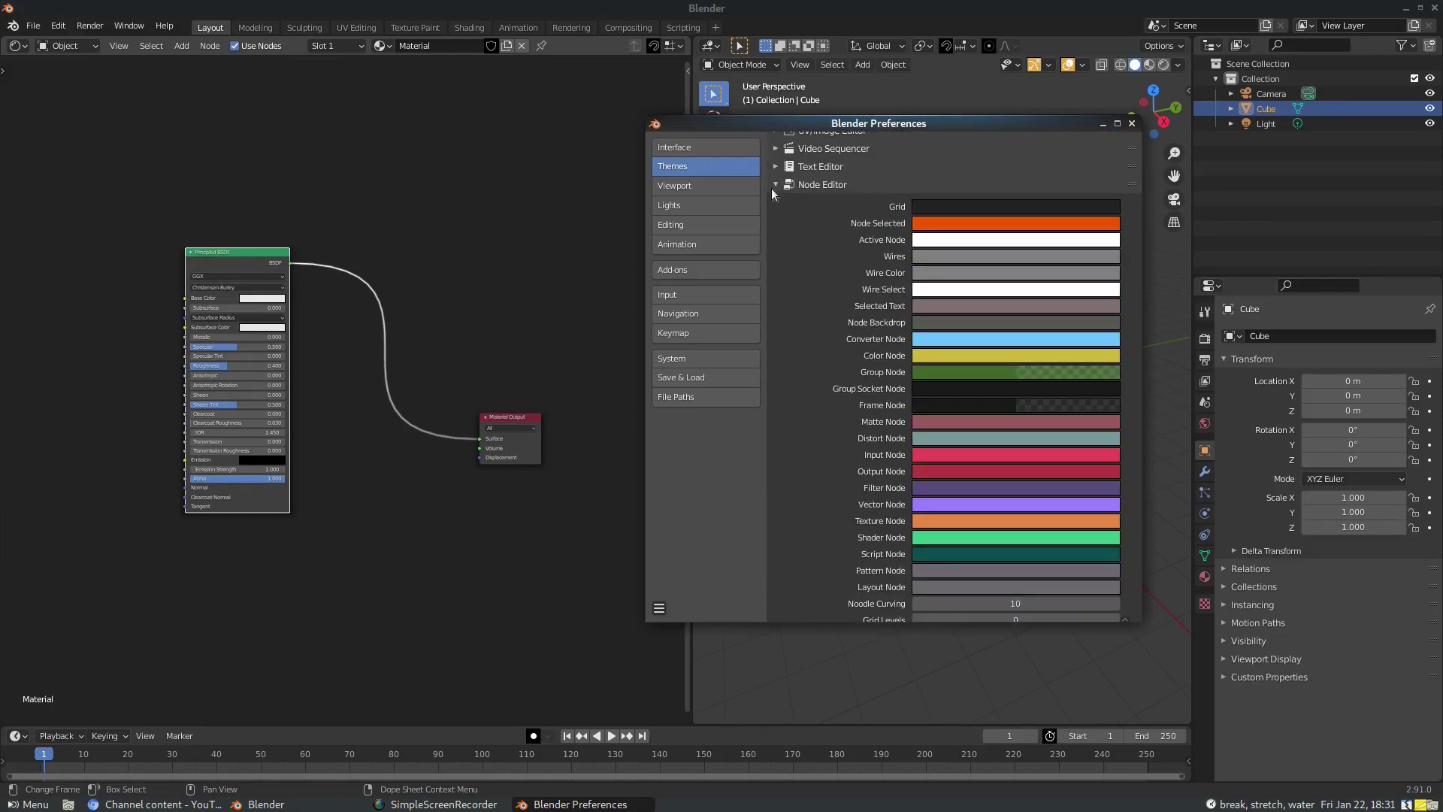
click(775, 185)
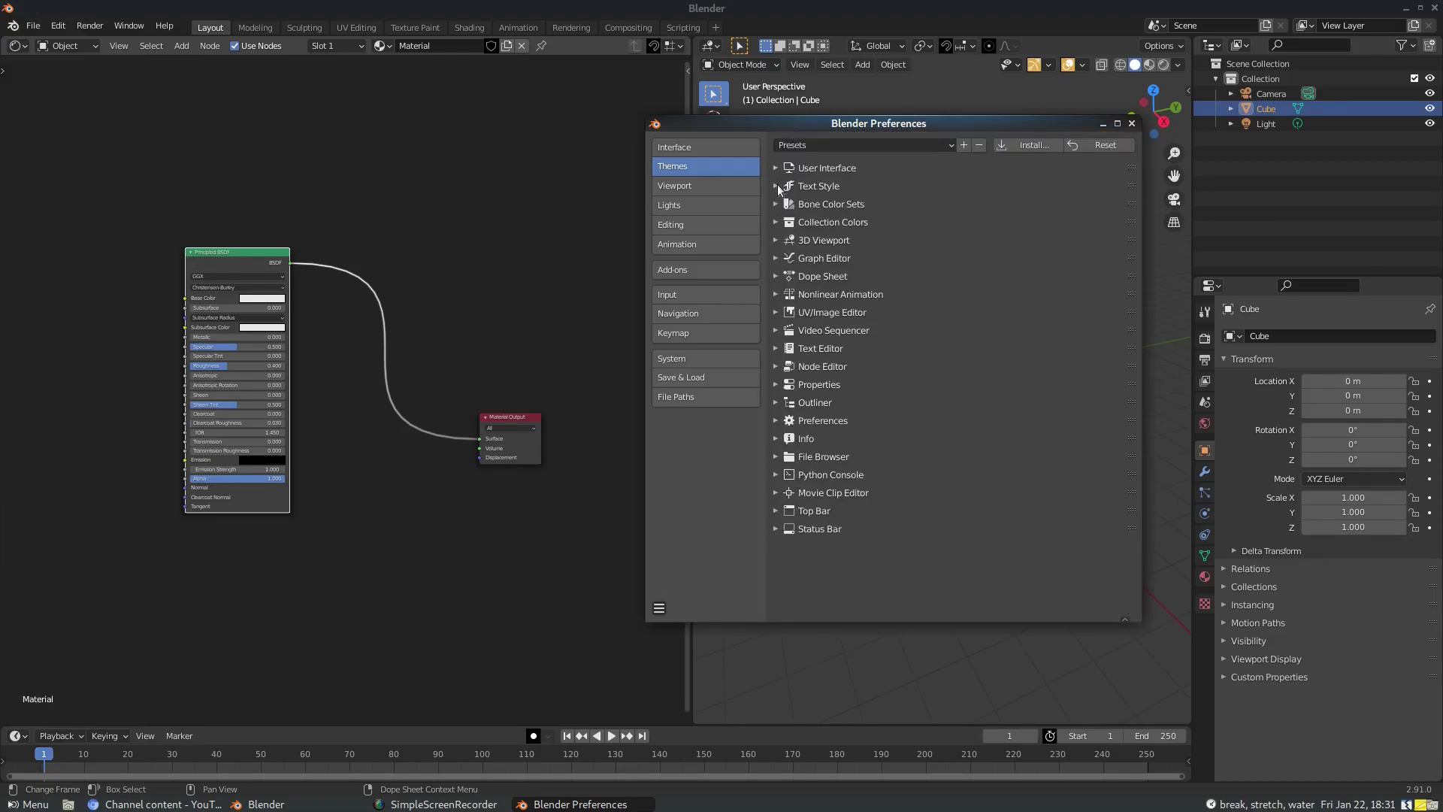
click(1131, 123)
drag(694, 39, 510, 206)
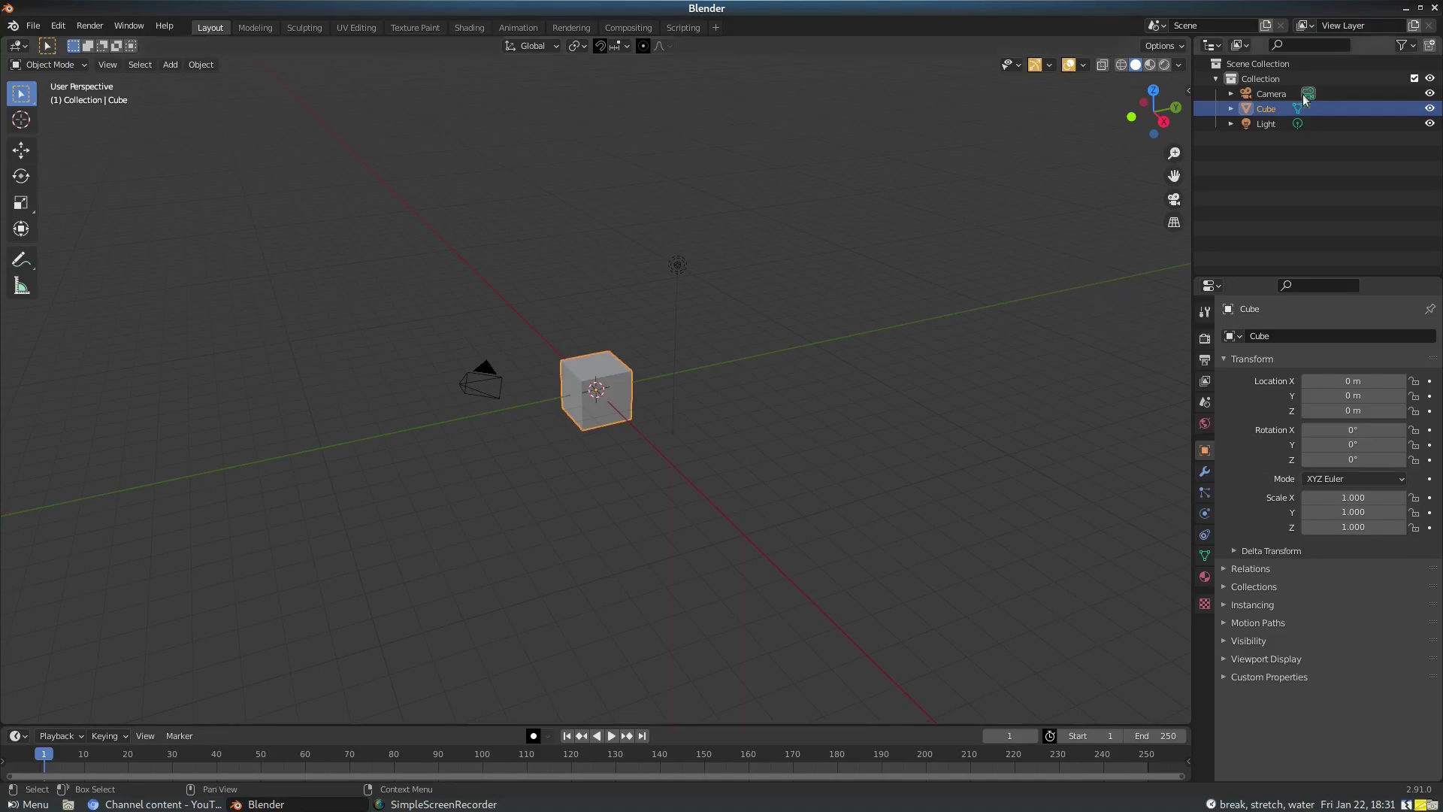
Change the Outliner area into a 3D Viewport and set it to a front view framed closely on the cube
click(1207, 46)
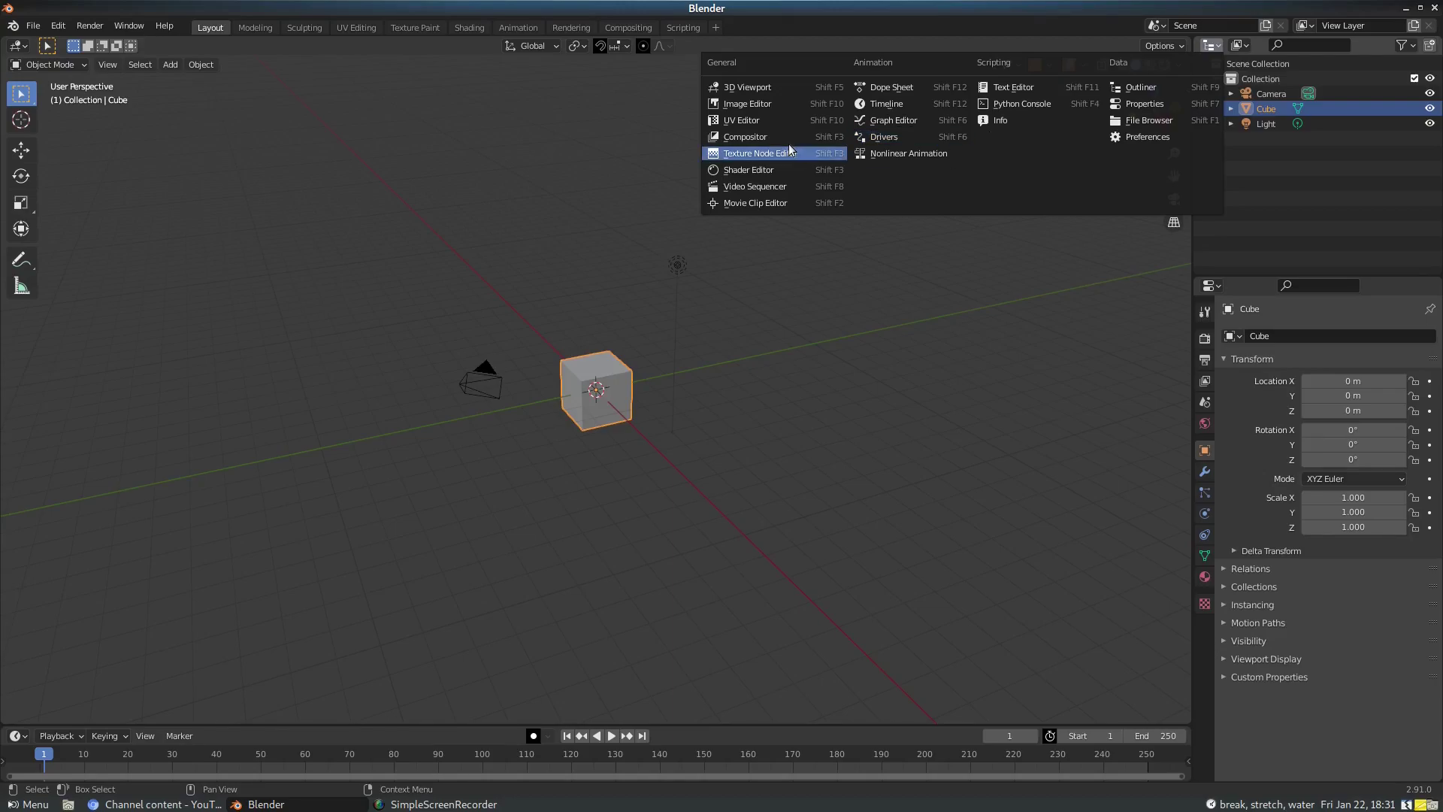
click(790, 86)
scroll(1282, 180, down, 4)
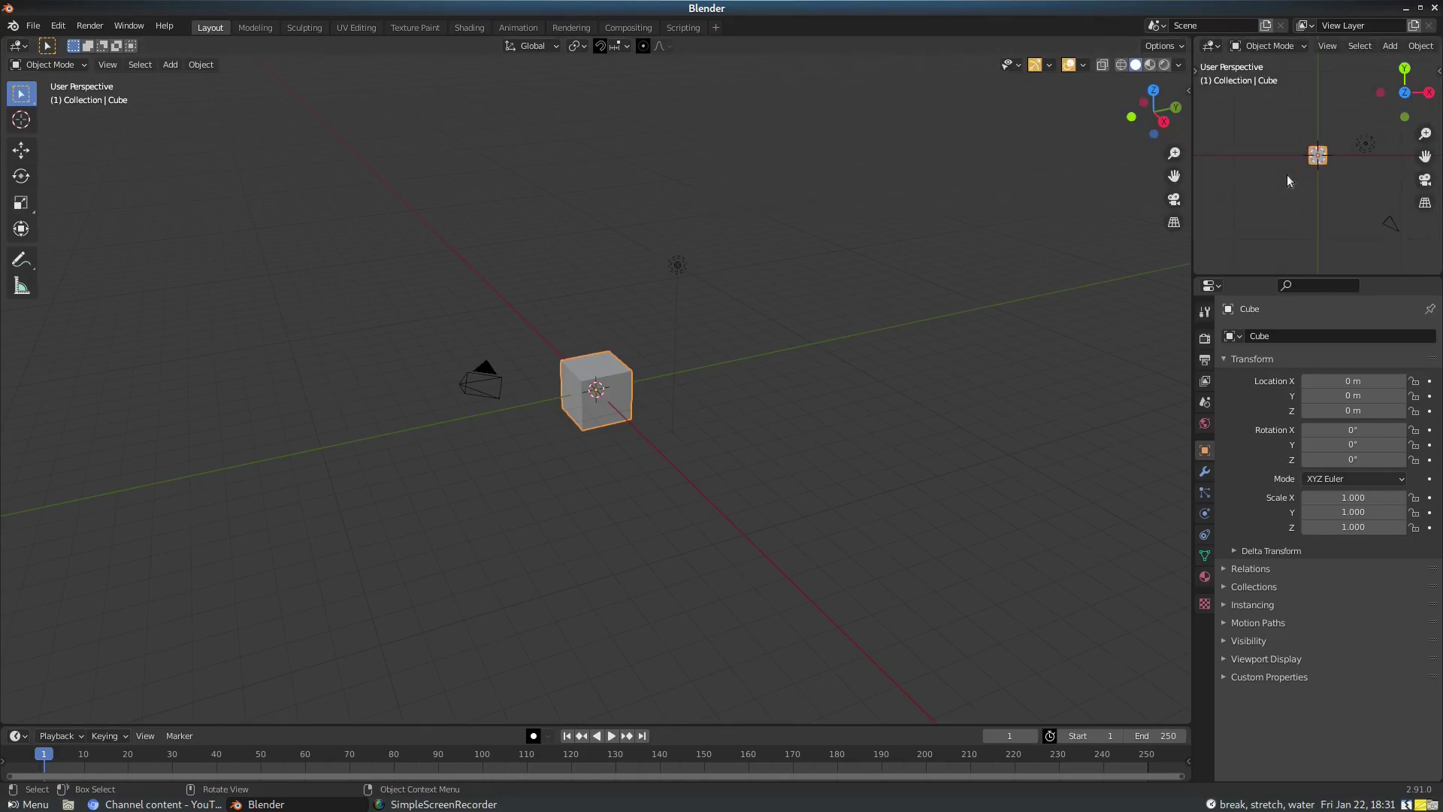
key(KP_1)
scroll(1311, 187, up, 6)
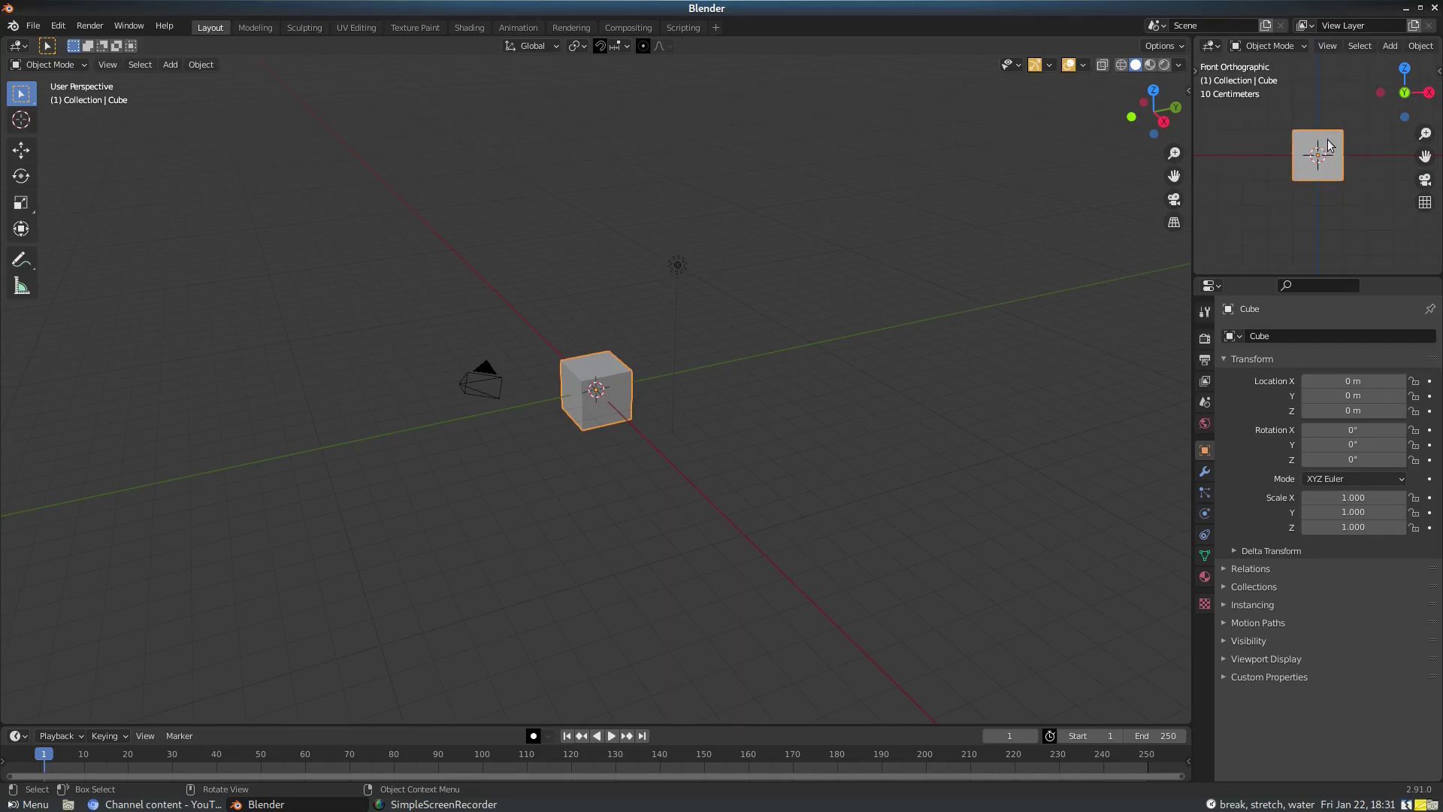
Turn off the gizmos and overlays in the small front-view viewport and enlarge the cube in its view
key(n)
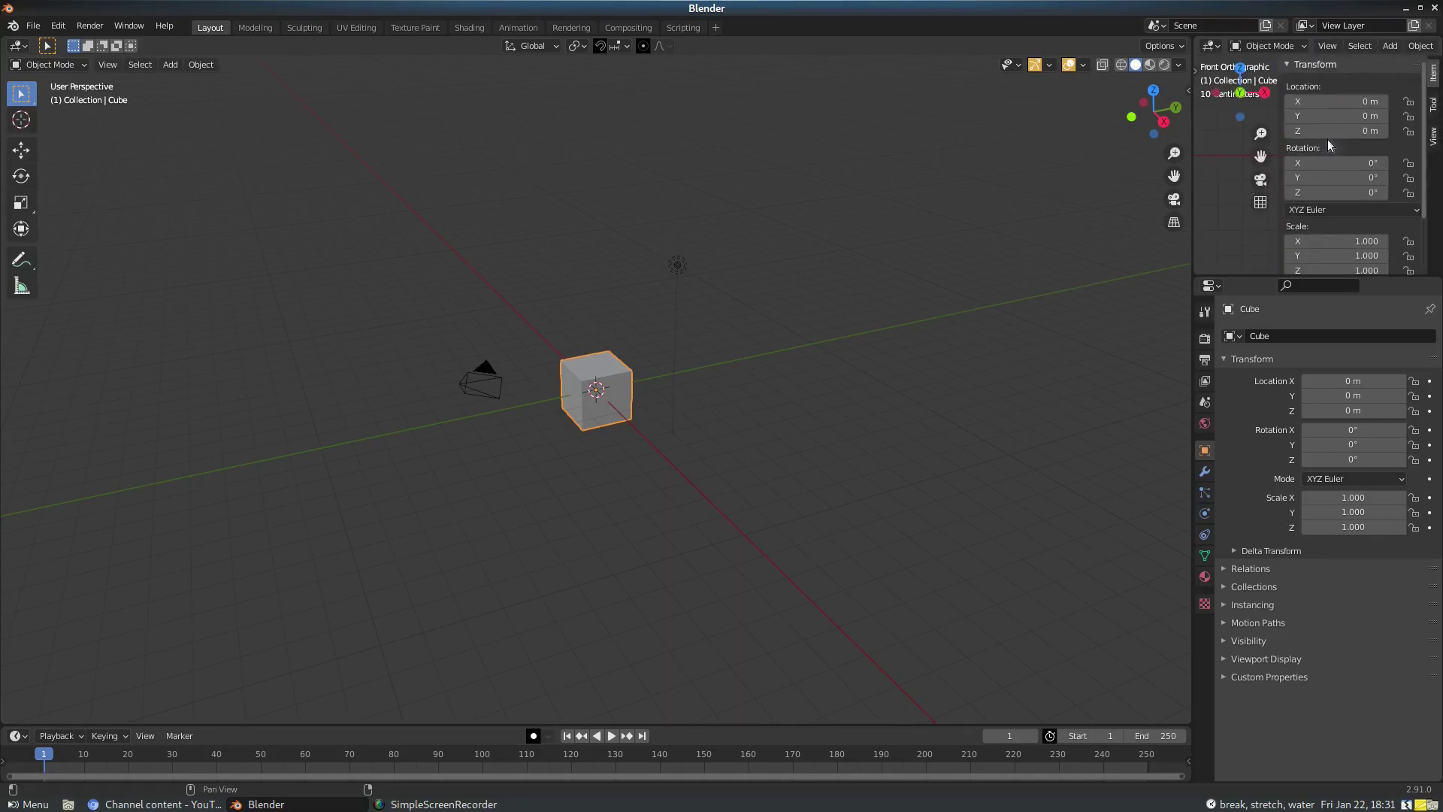
key(n)
scroll(1383, 44, down, 10)
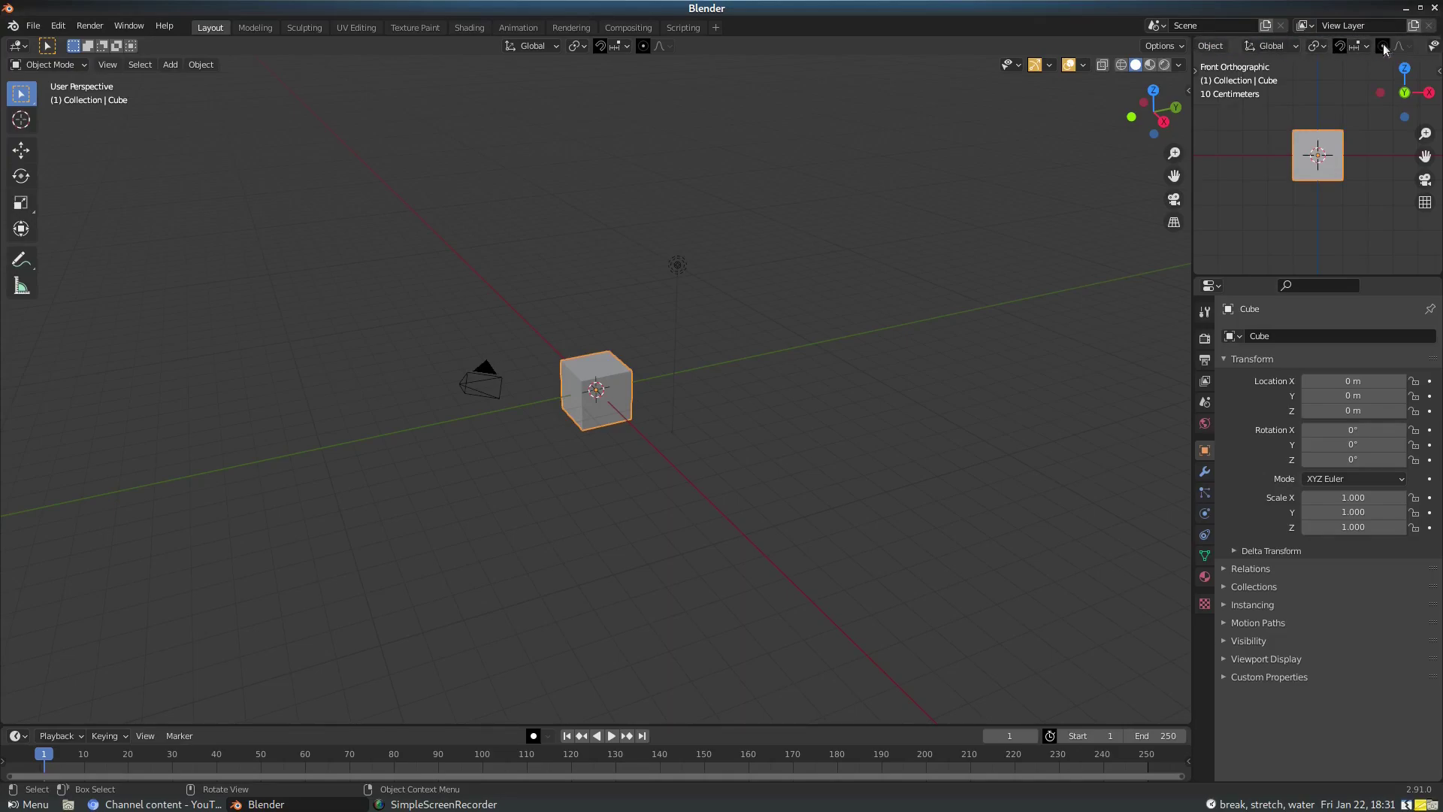
click(1285, 46)
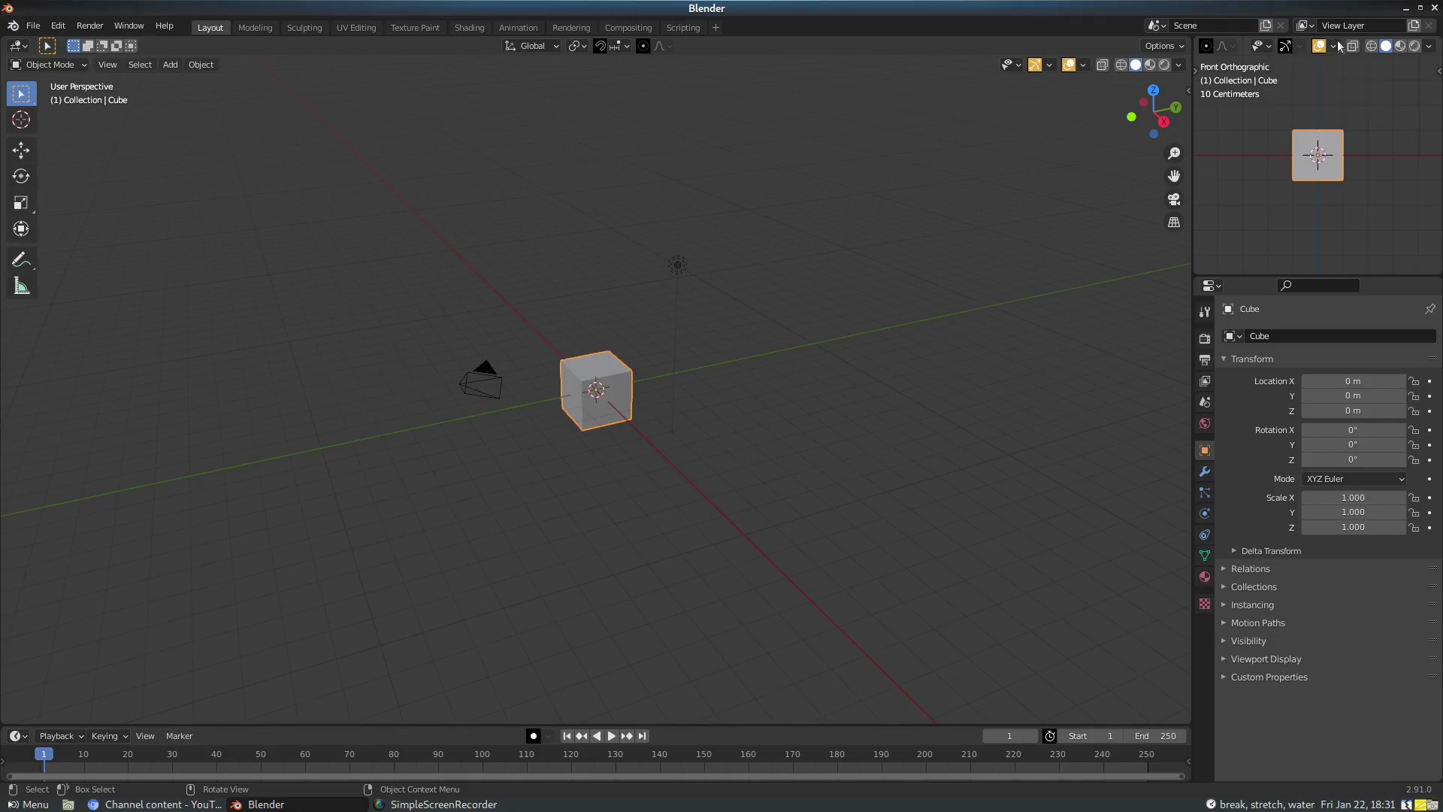
click(1320, 46)
scroll(1314, 138, up, 4)
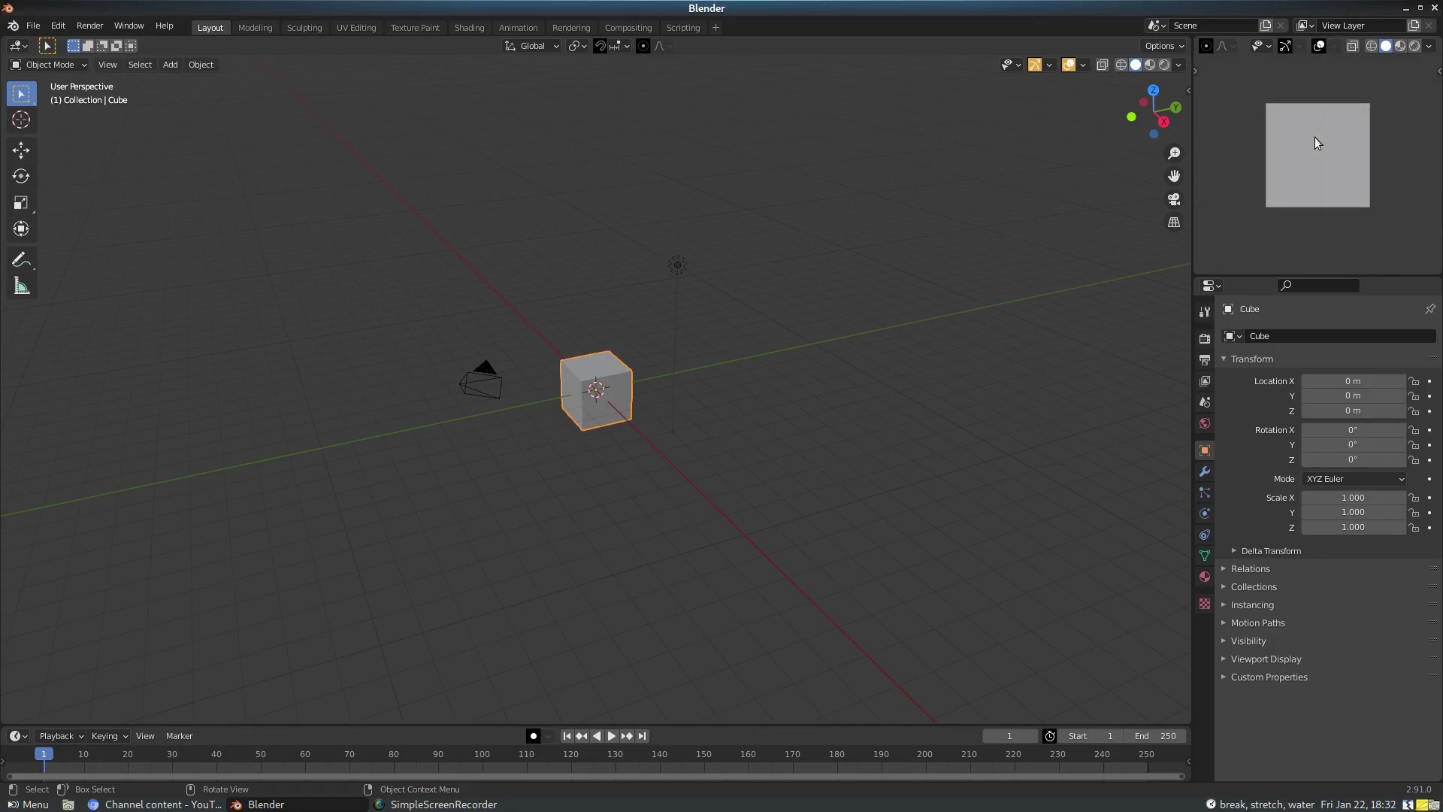
Replace the default cube with a Monkey mesh and compare it in the main viewport and the small front view
middle_drag(759, 334, 646, 394)
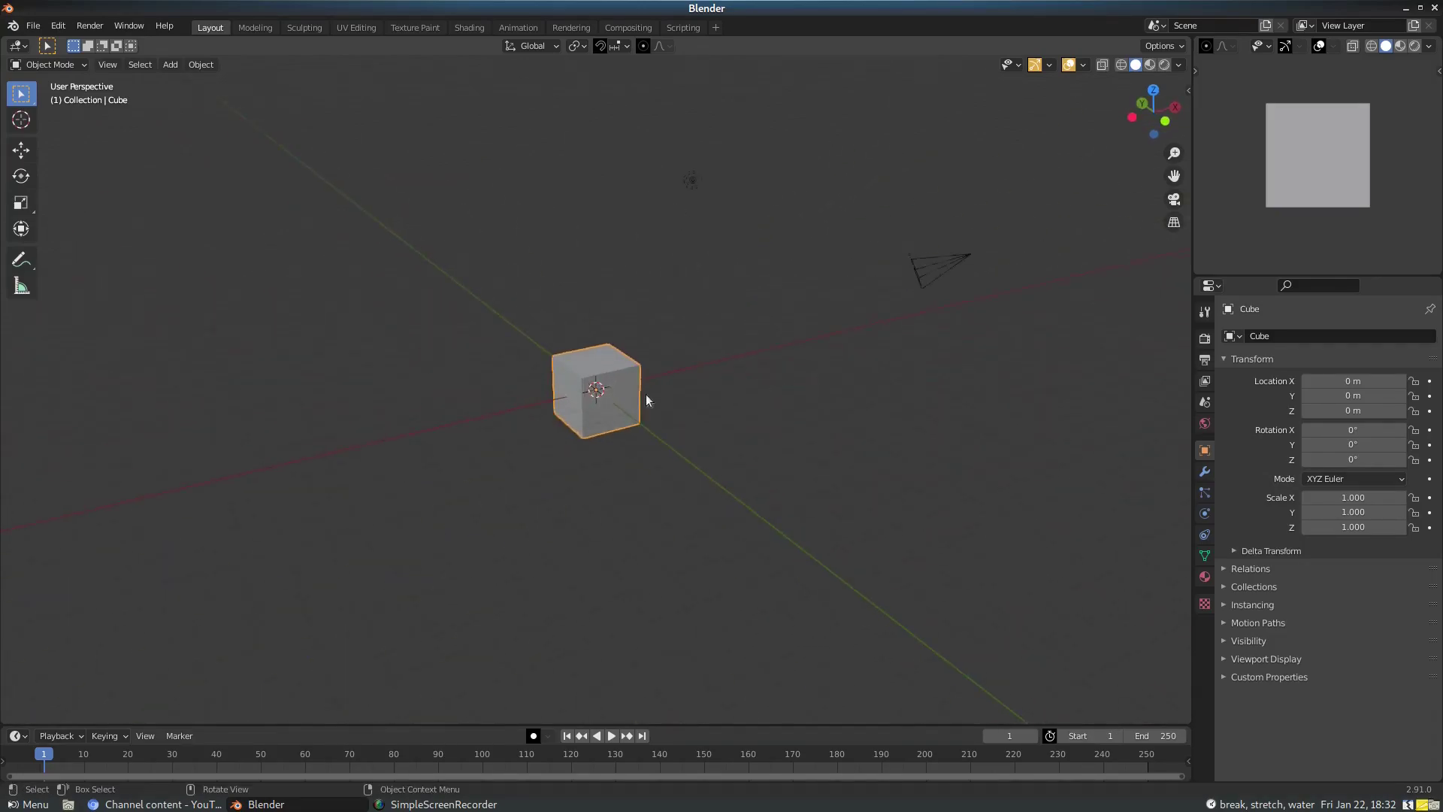
scroll(646, 389, up, 3)
key(Delete)
key(shift+a)
mouse_move(606, 374)
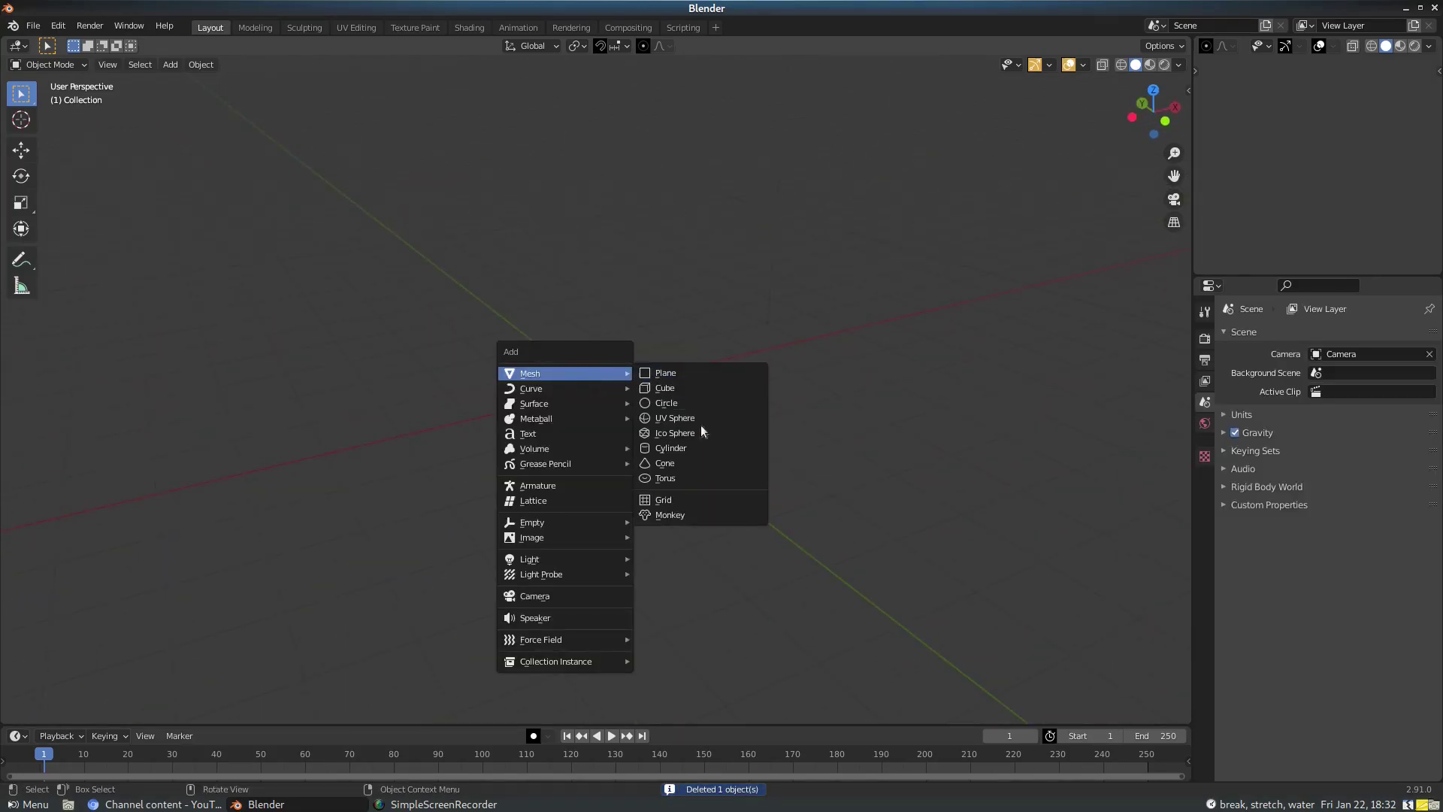
click(678, 516)
middle_drag(856, 333, 792, 303)
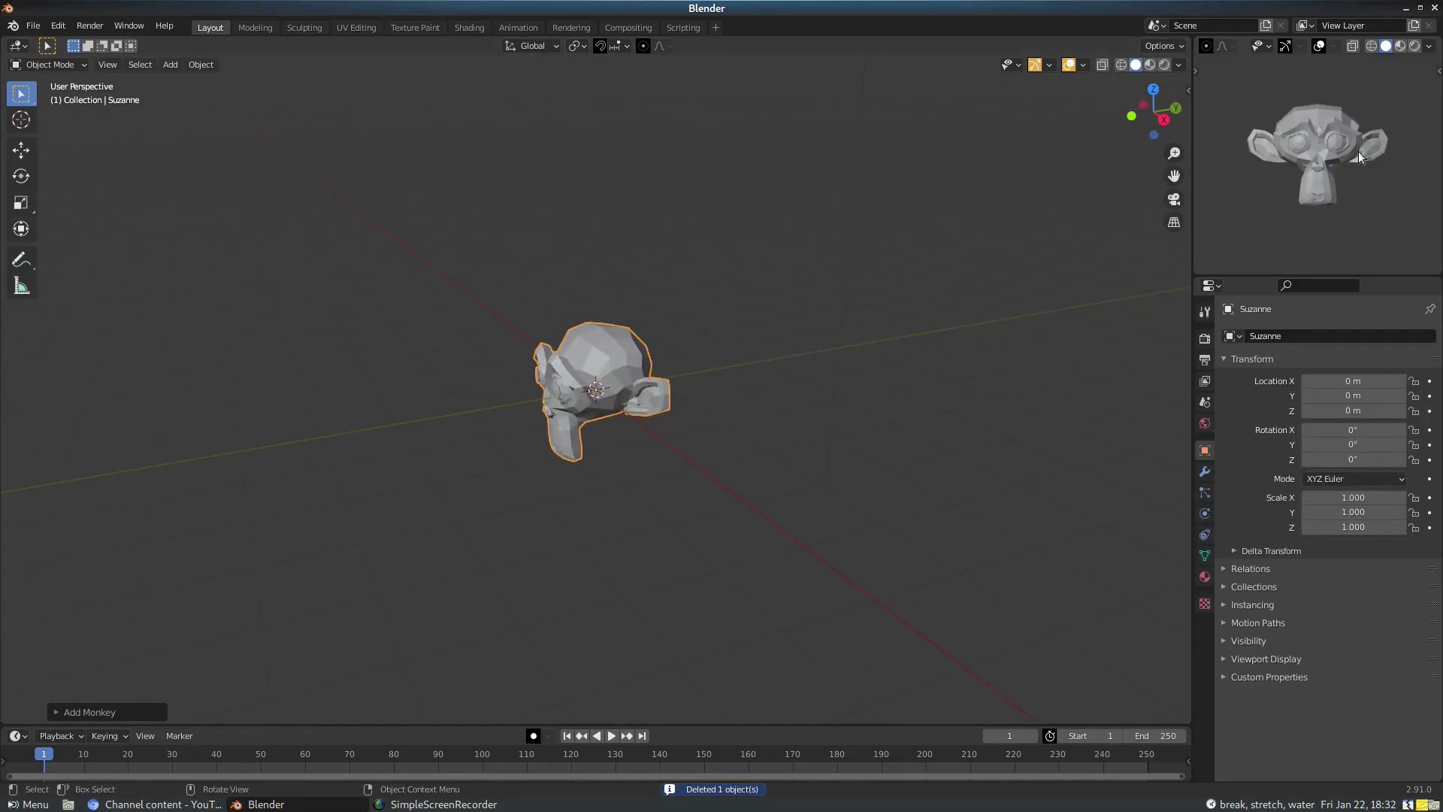
middle_drag(1359, 151, 1342, 122)
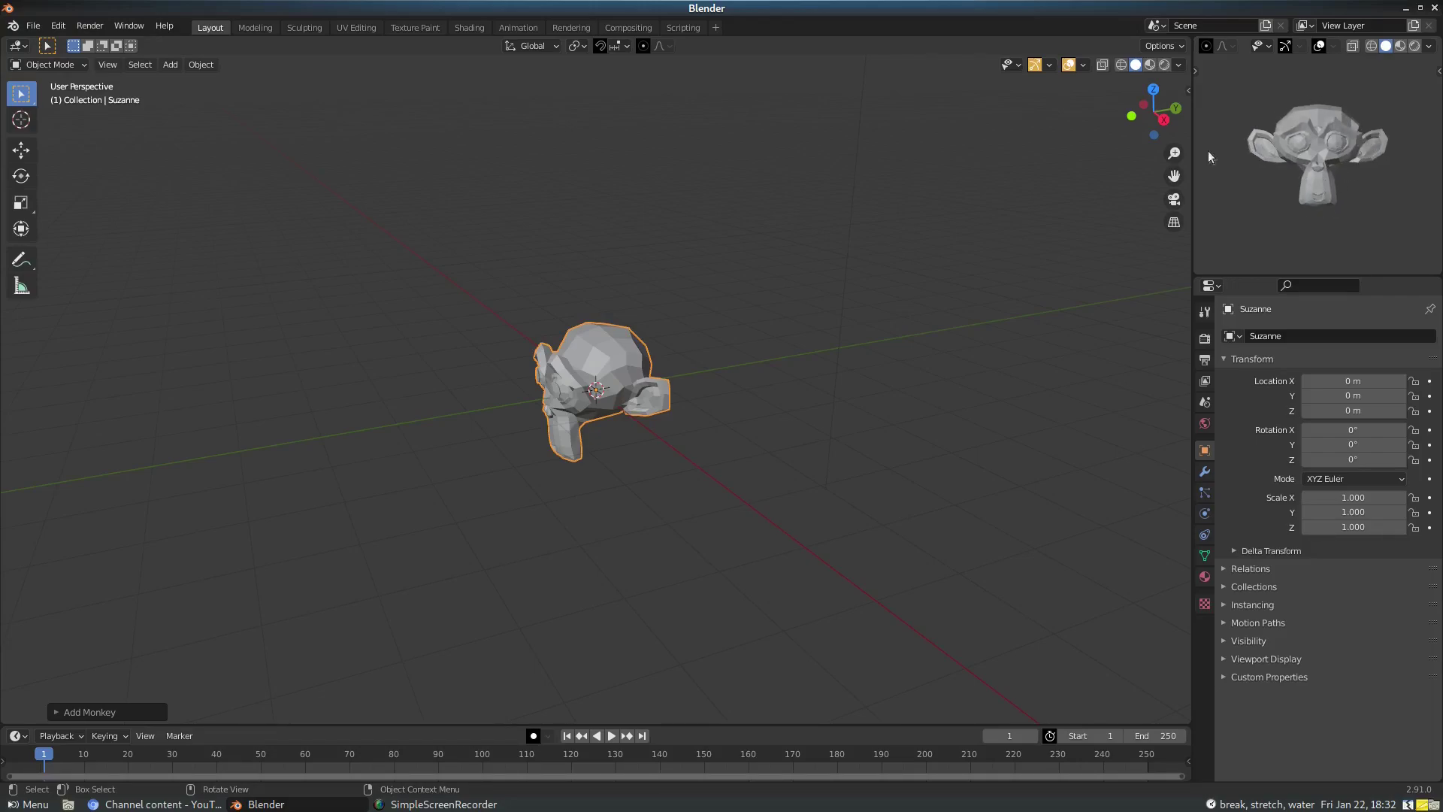
middle_drag(1015, 211, 631, 365)
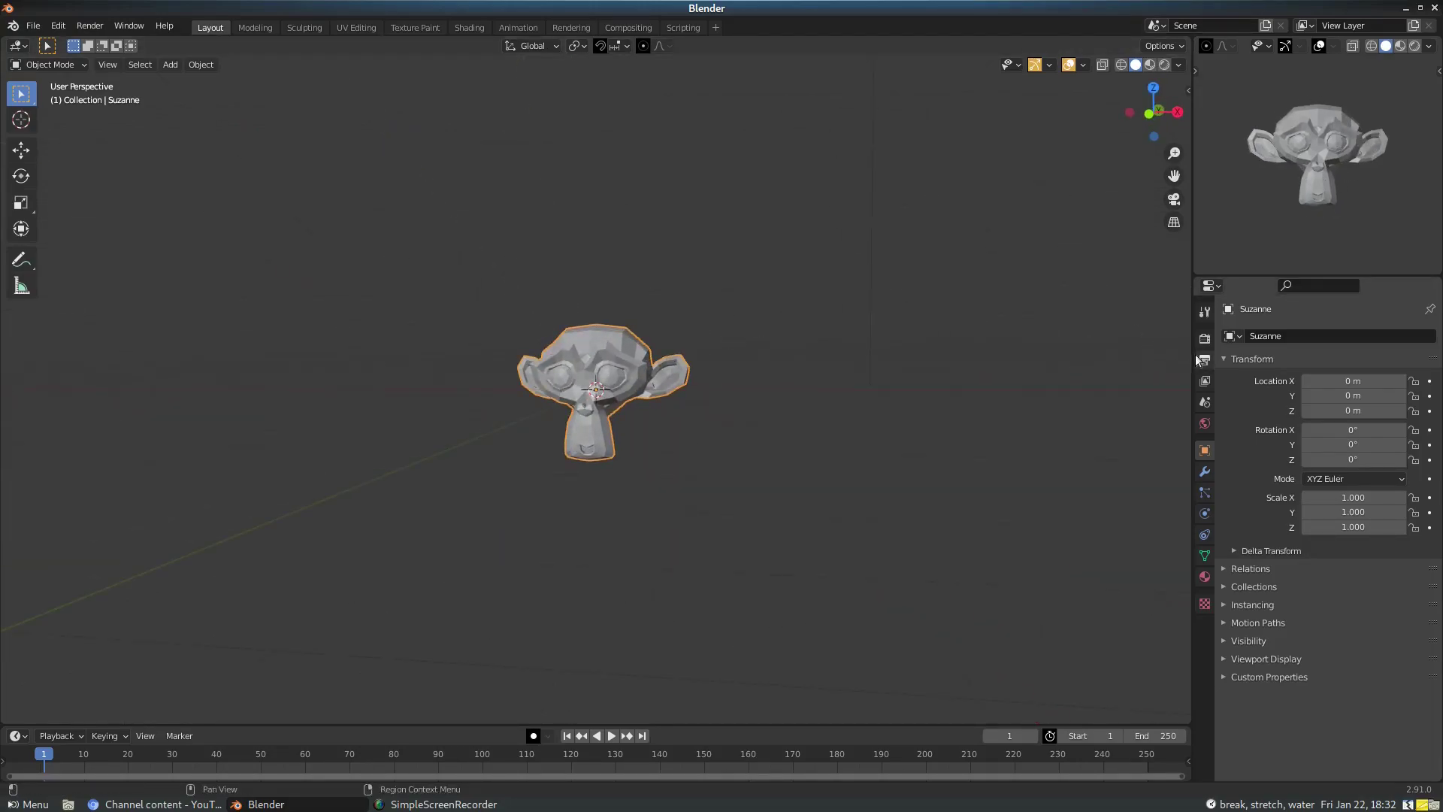
Widen the column beside the main viewport and turn its Properties area into a Shader Editor with the sidebar hidden
drag(1193, 347, 1143, 346)
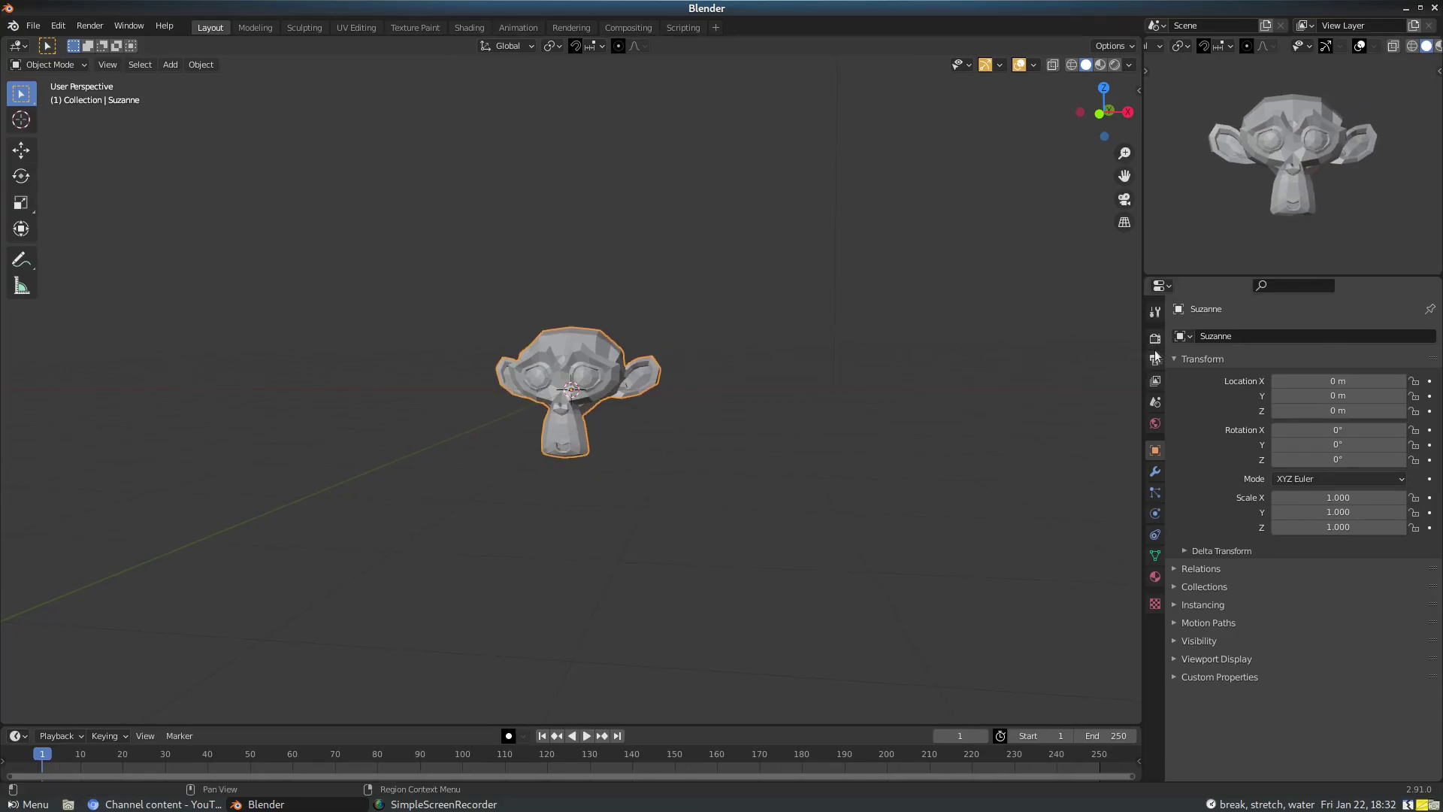
click(1162, 287)
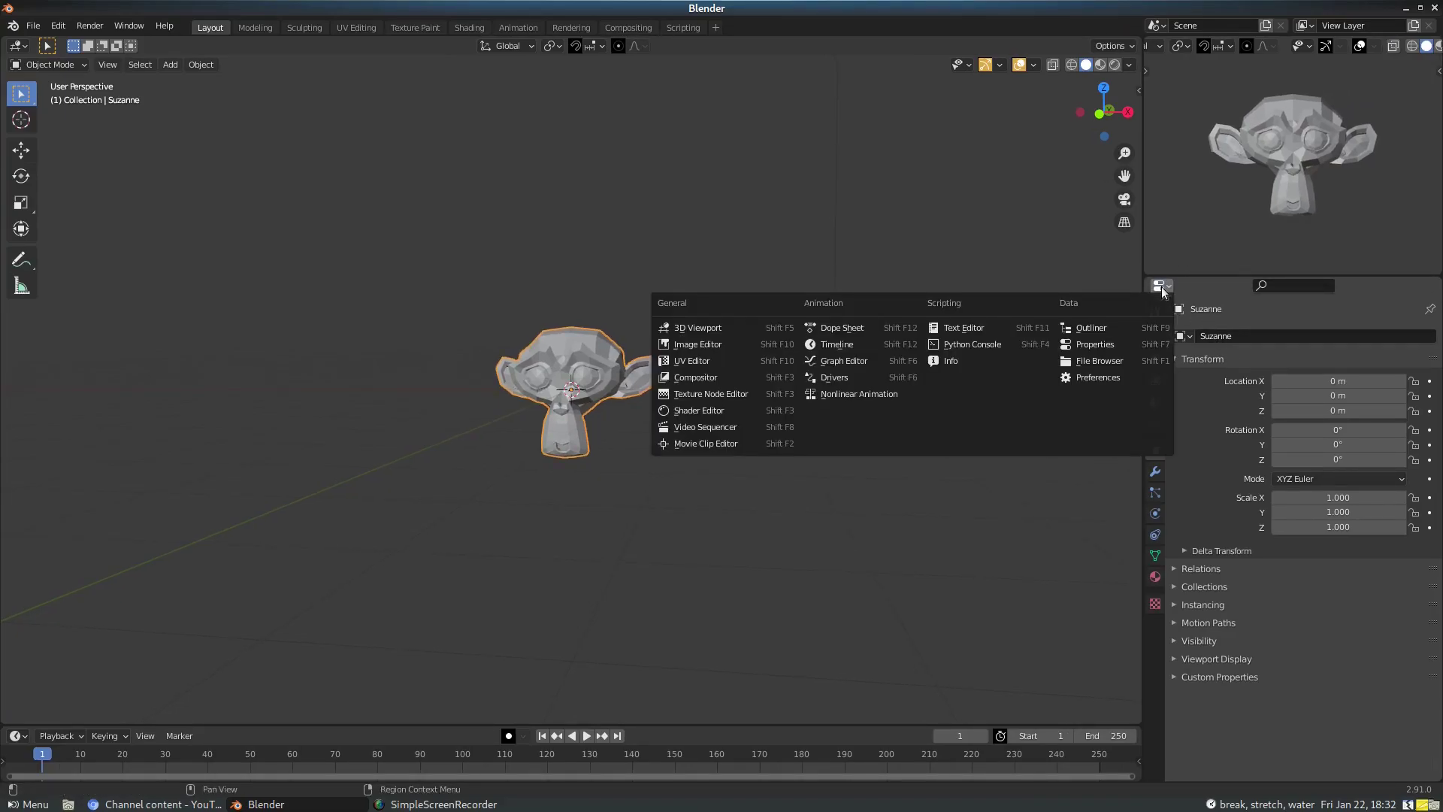
click(731, 415)
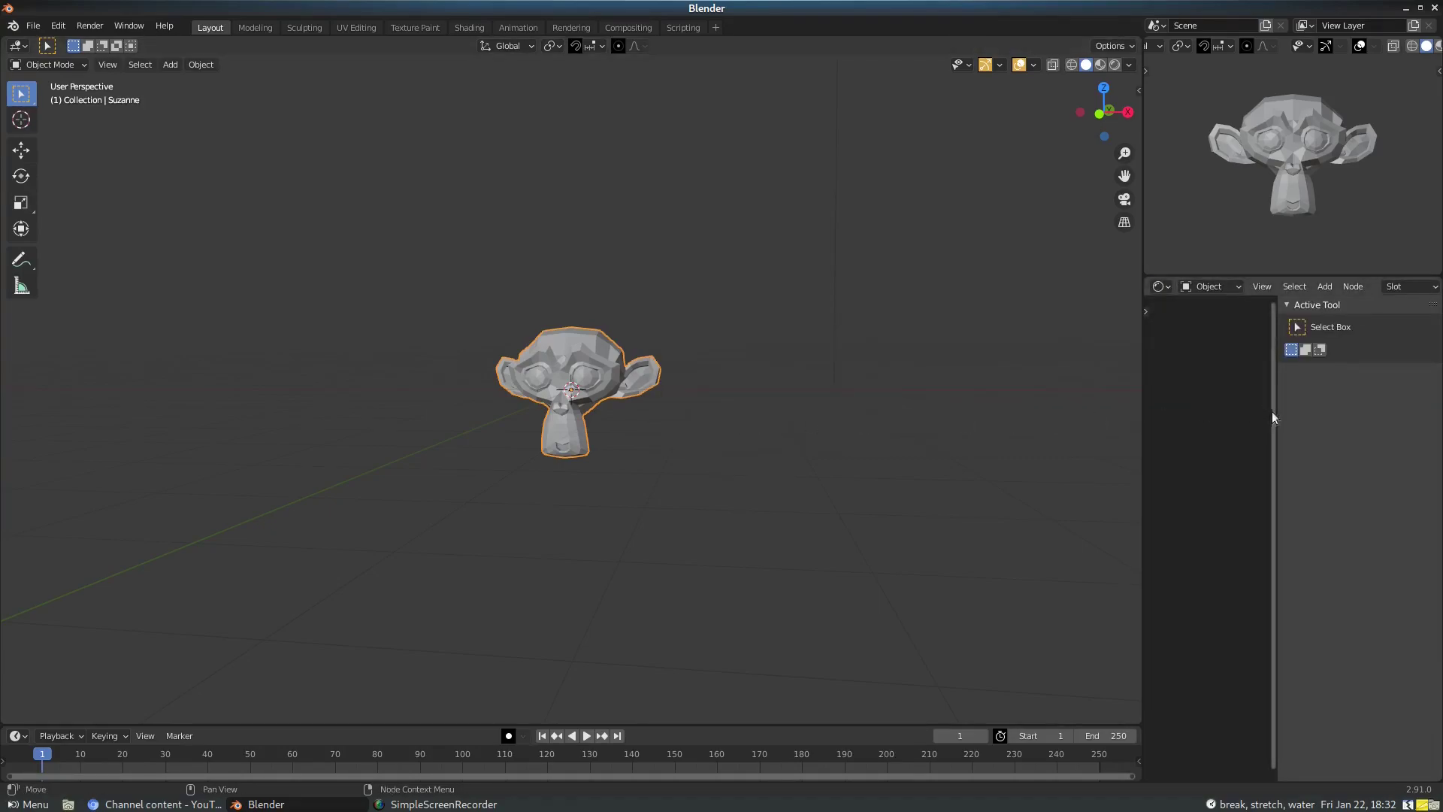
drag(1272, 412, 1442, 433)
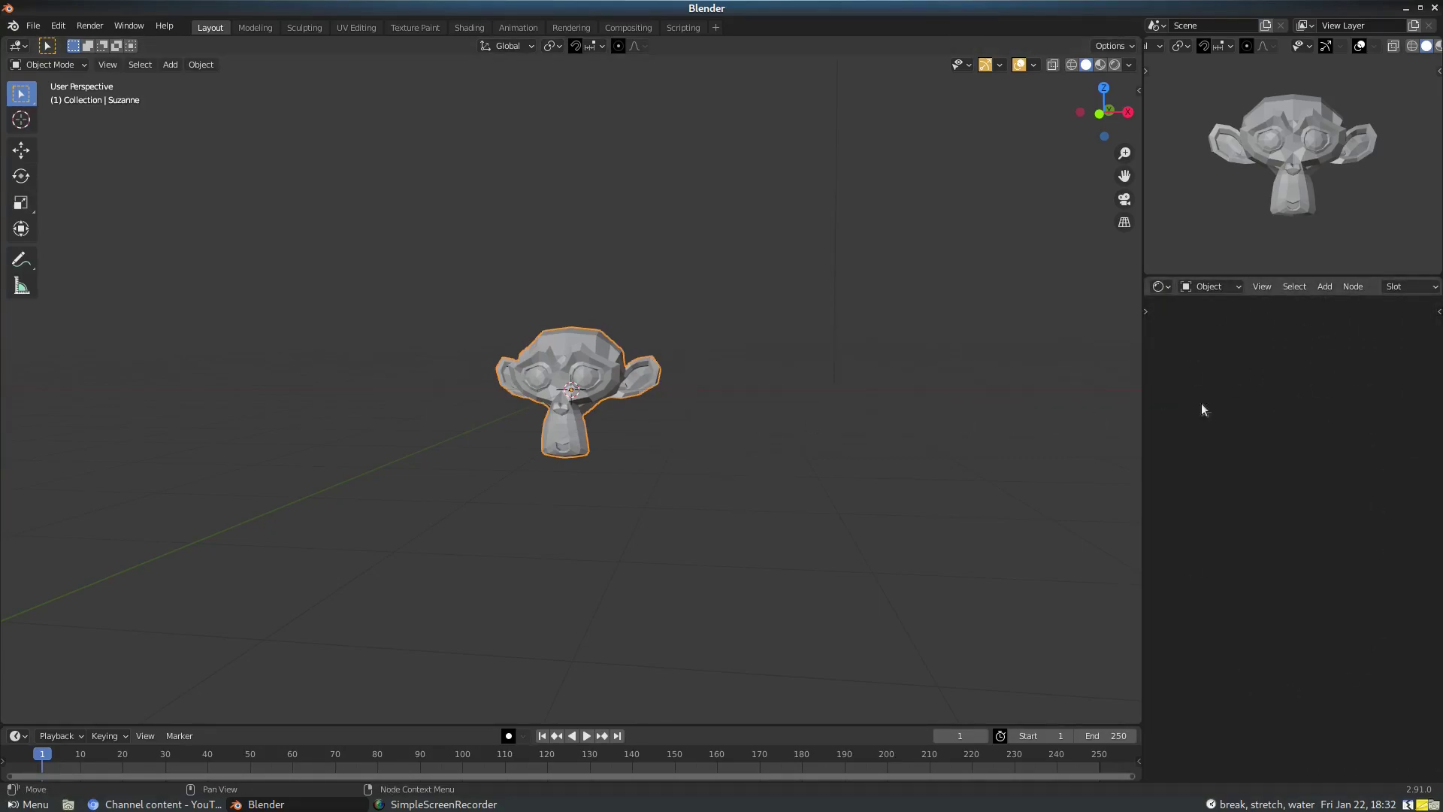
drag(1143, 358, 1118, 358)
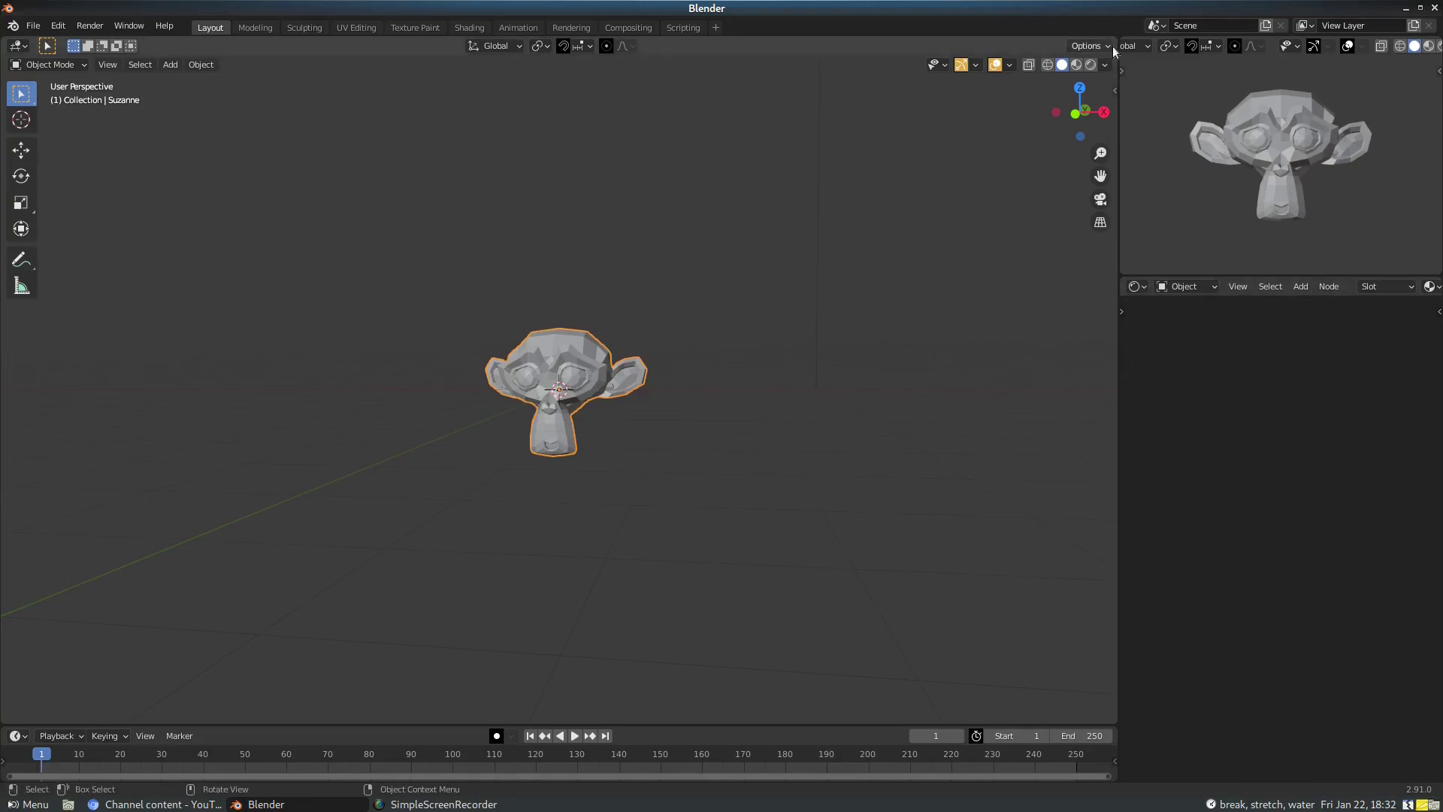
Split the main viewport vertically, change the new area to a Properties editor, and make it slightly narrower
drag(1113, 50, 797, 50)
click(812, 47)
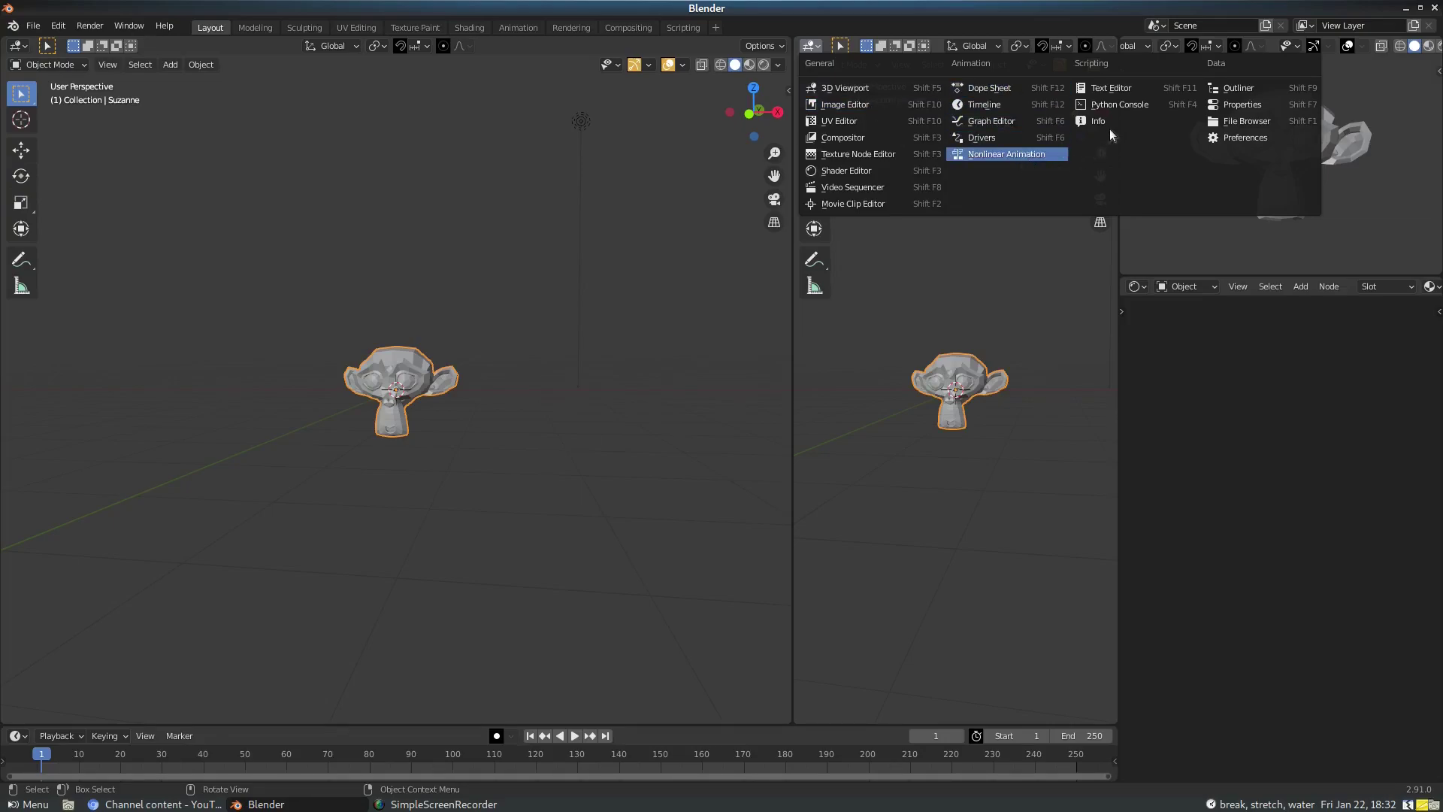
click(1241, 104)
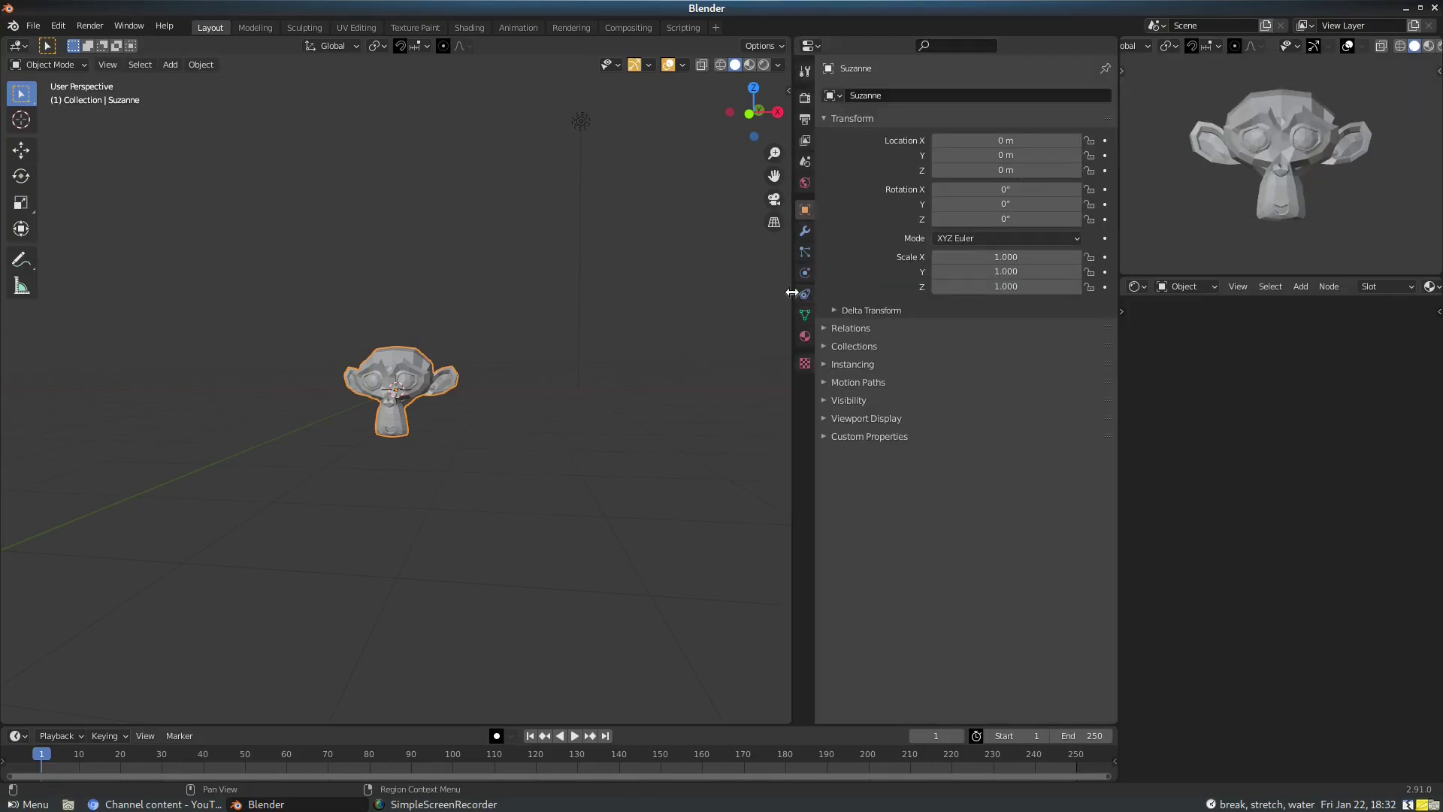
drag(792, 292, 841, 331)
middle_drag(576, 371, 539, 372)
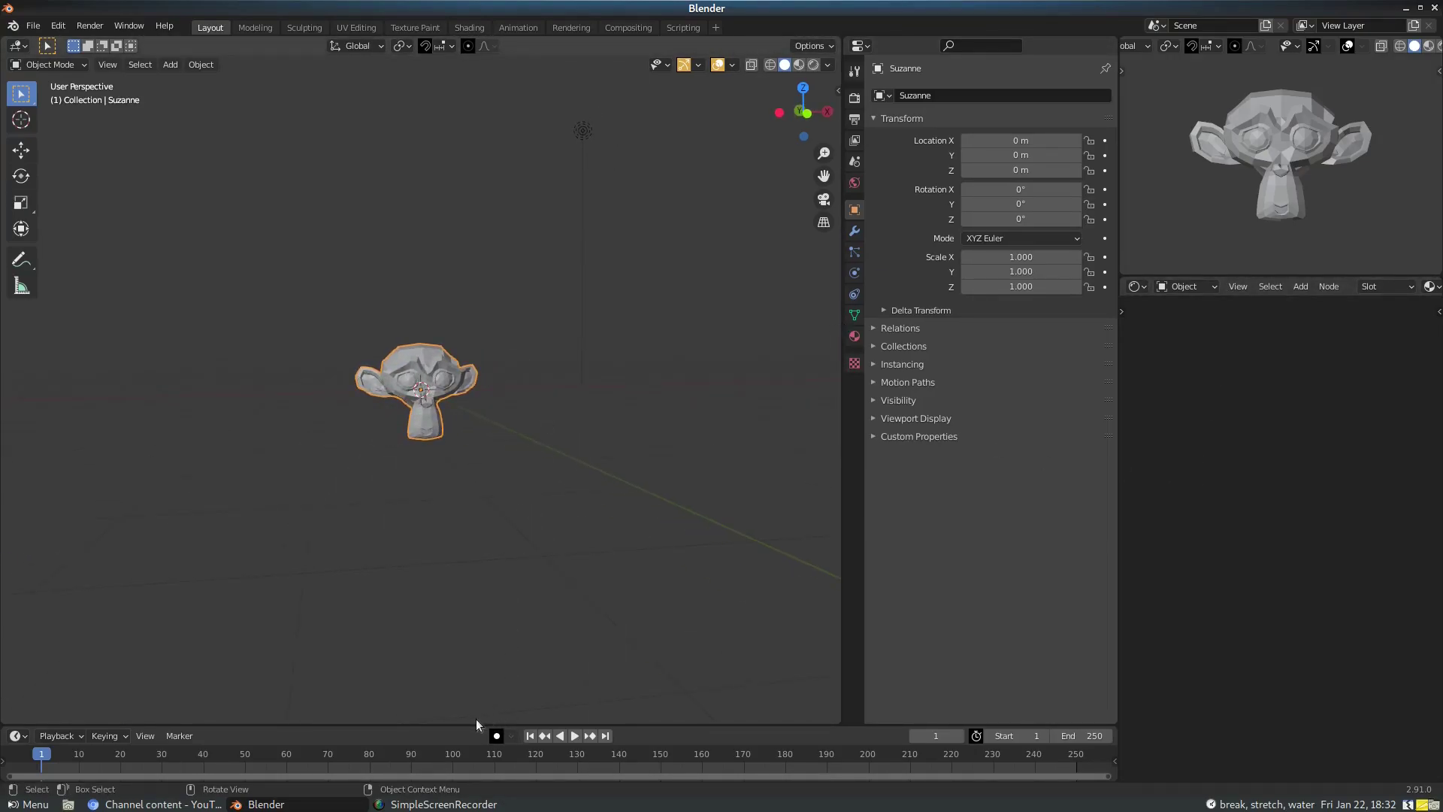
Make the Timeline area taller, set its start frame to 0, and jump to the first frame
drag(483, 726, 524, 677)
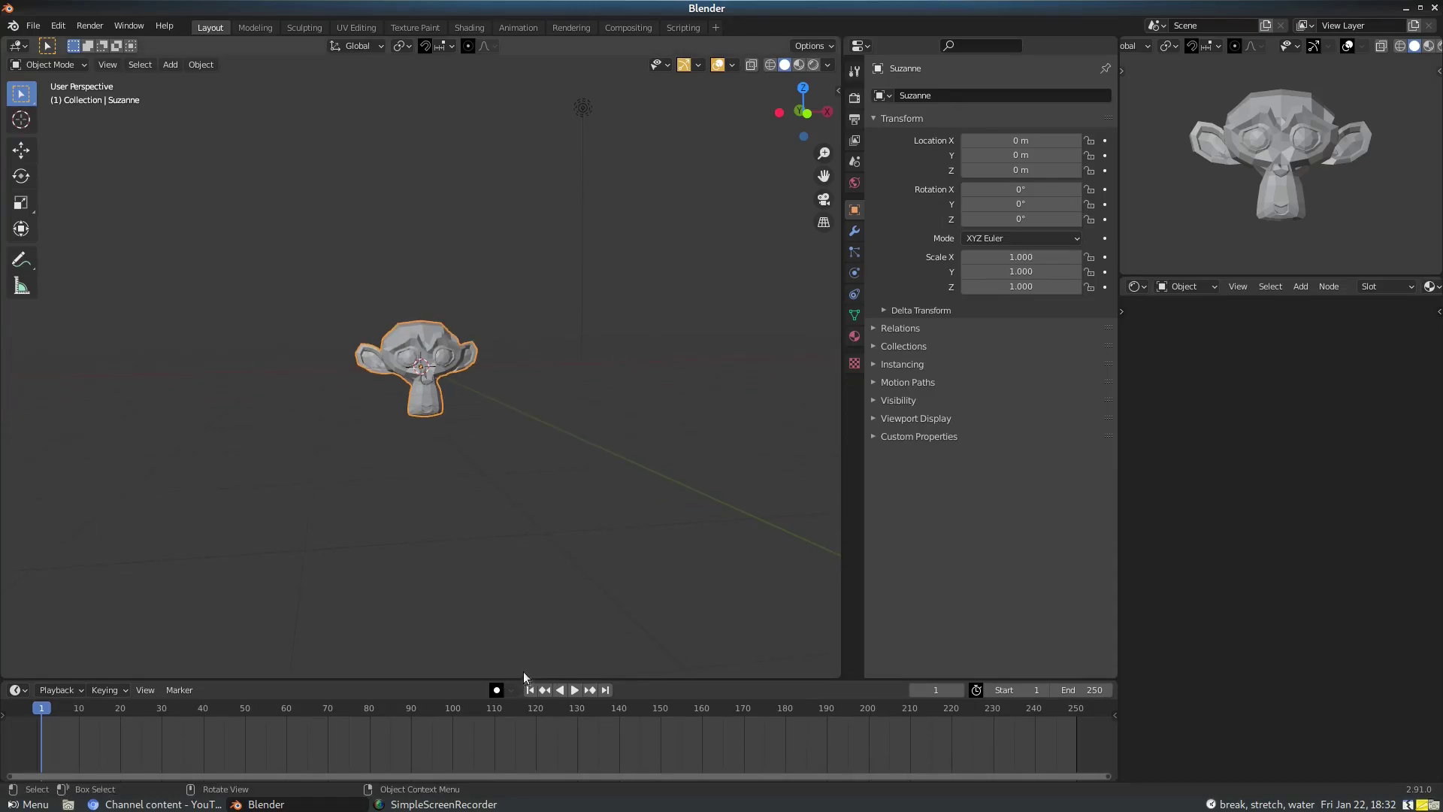
click(990, 689)
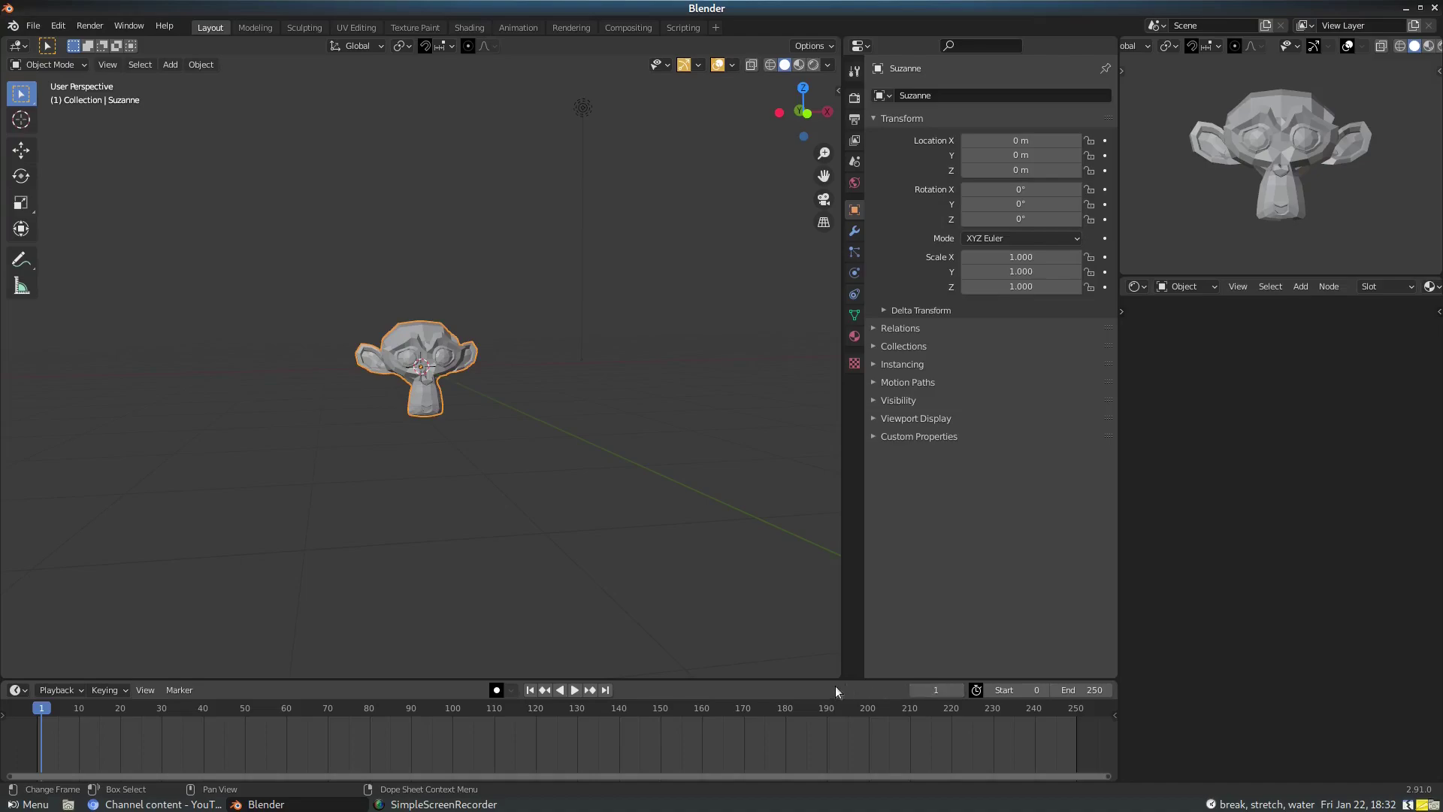
click(528, 689)
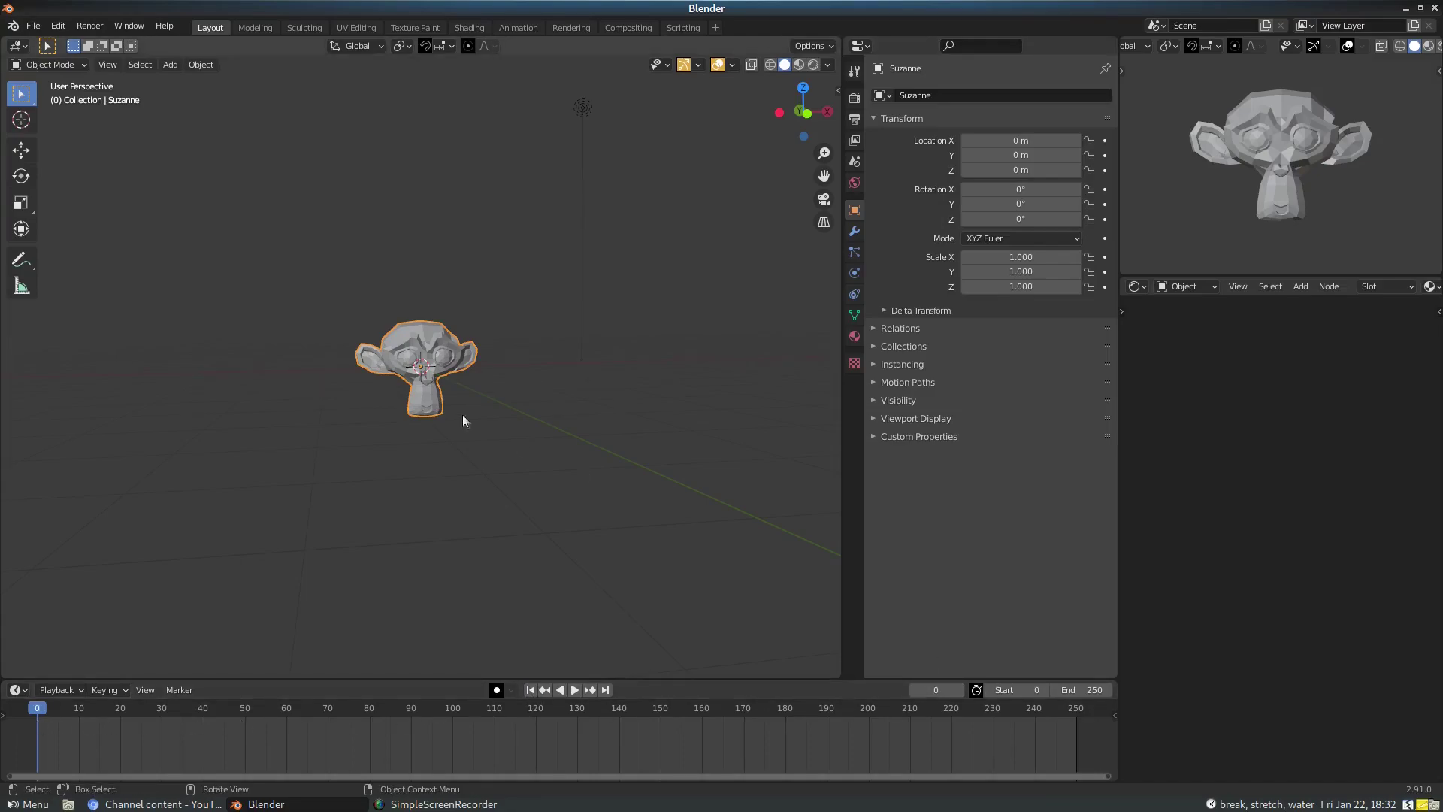
click(23, 48)
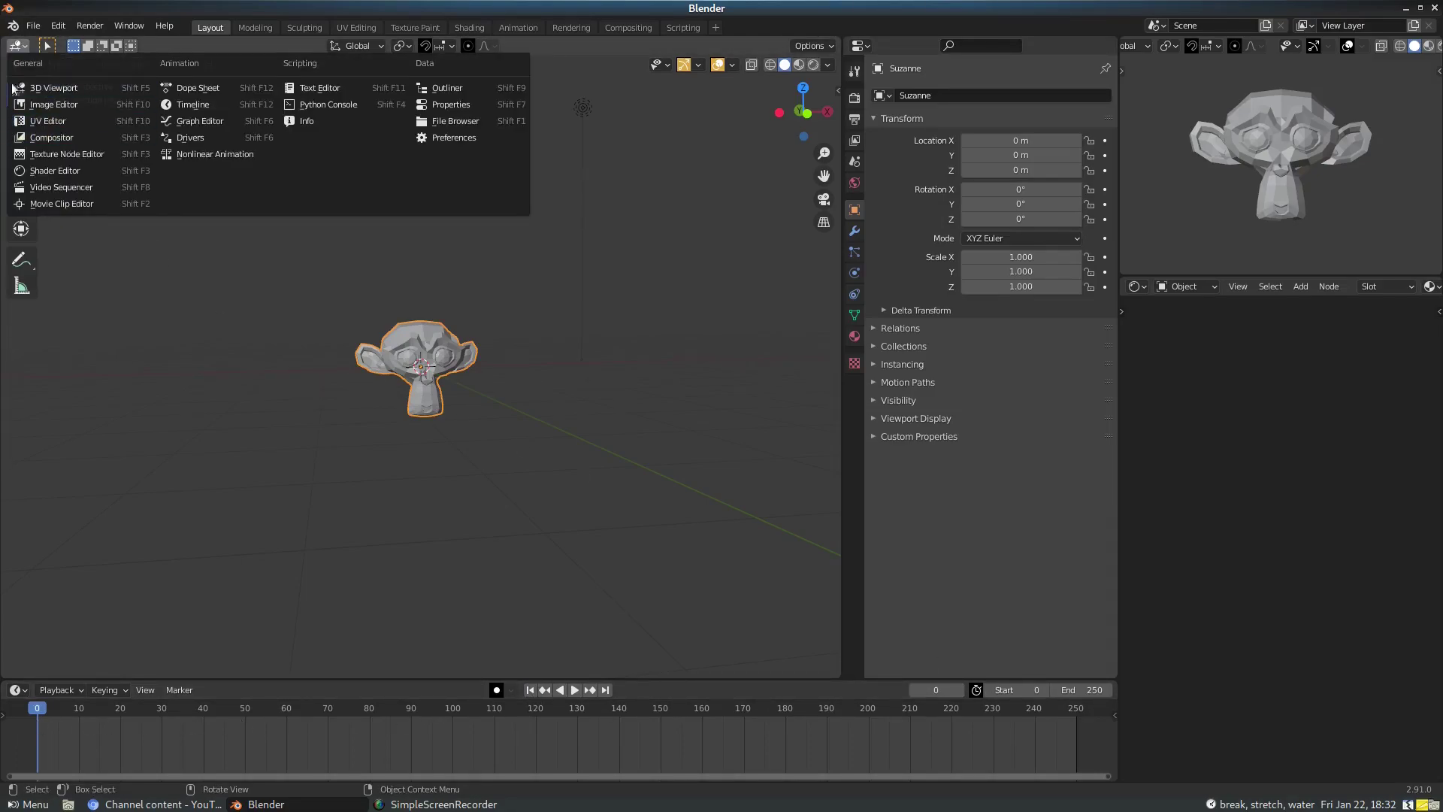
click(33, 25)
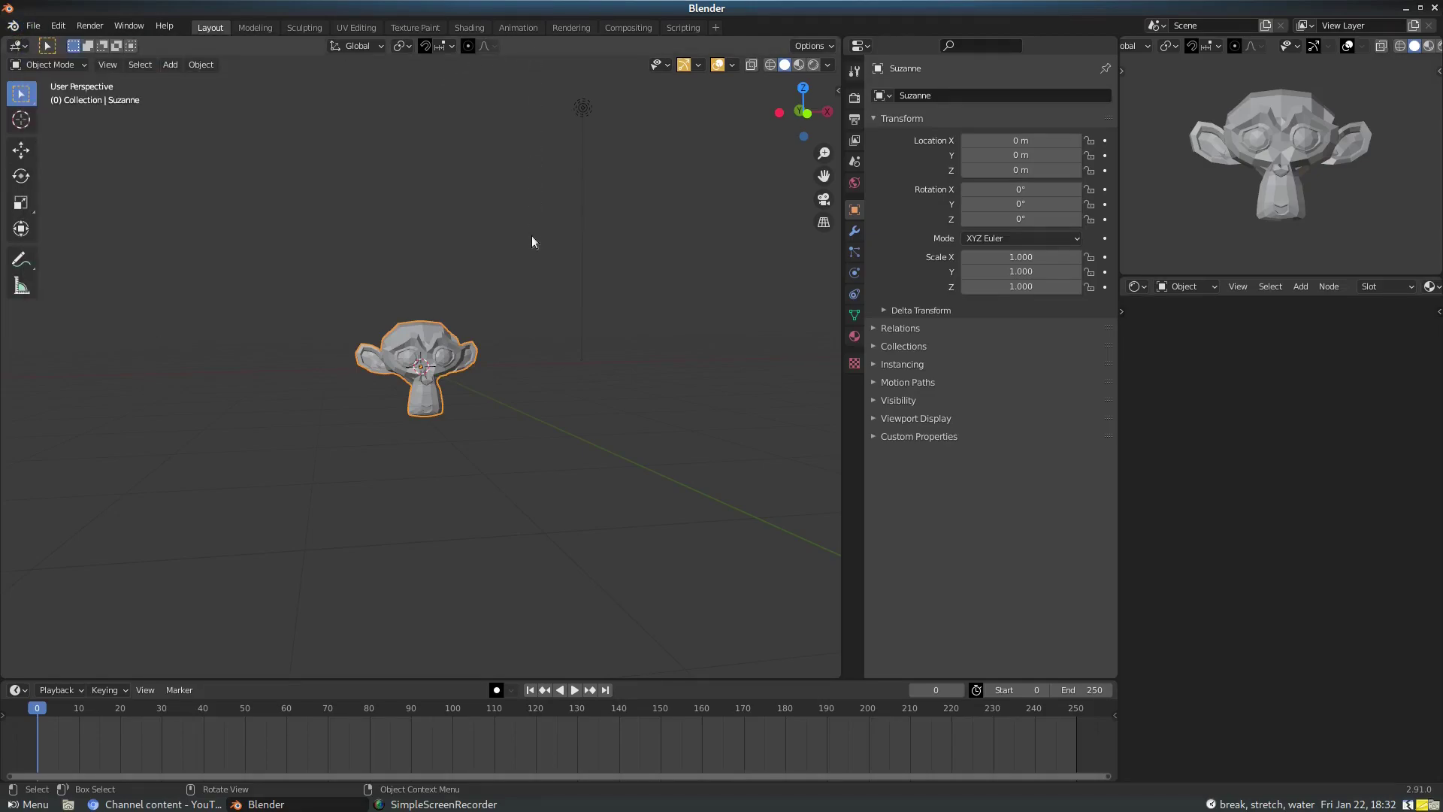
Turn off the gizmos and hide the toolbar in the main viewport, keeping overlays on
click(688, 67)
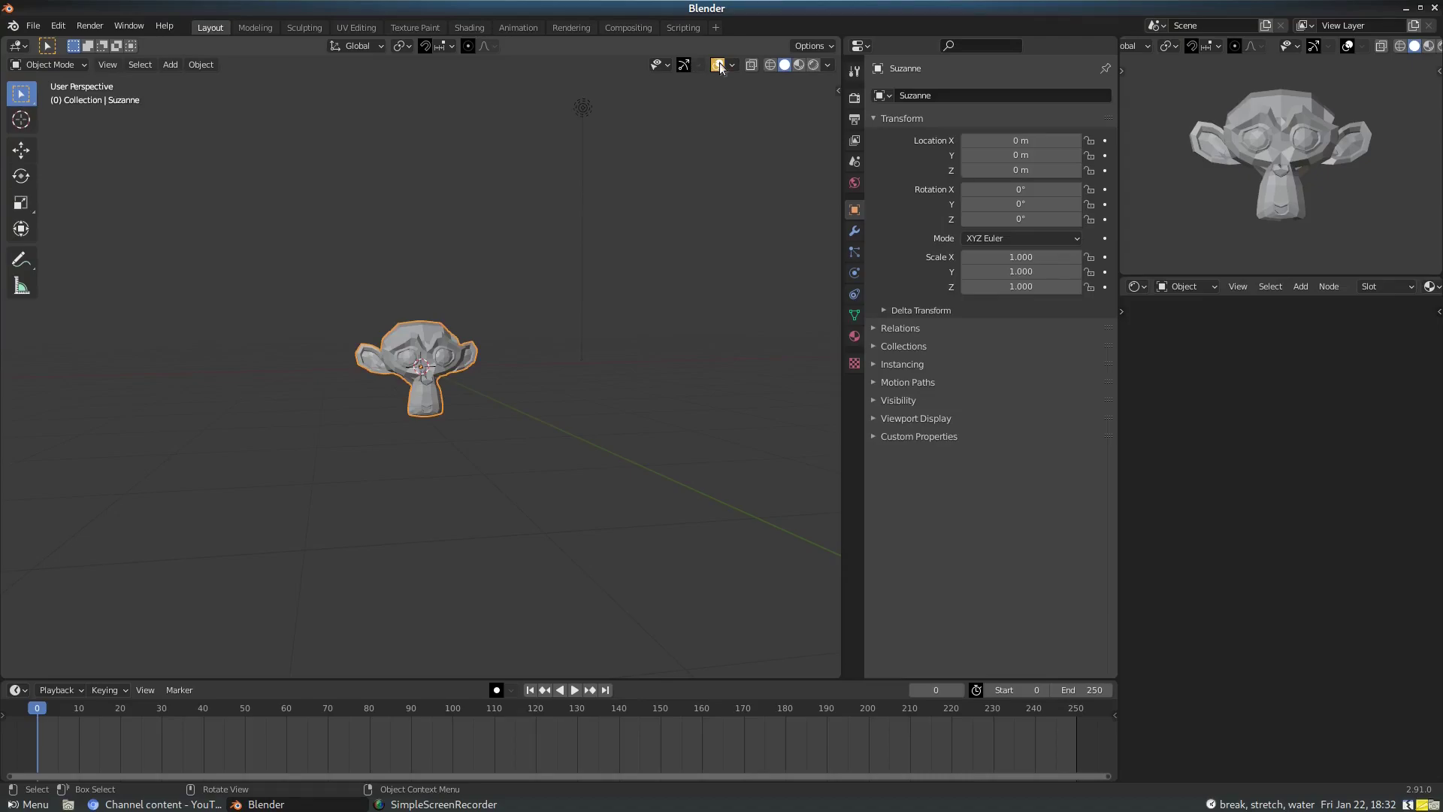
click(718, 65)
click(720, 66)
key(t)
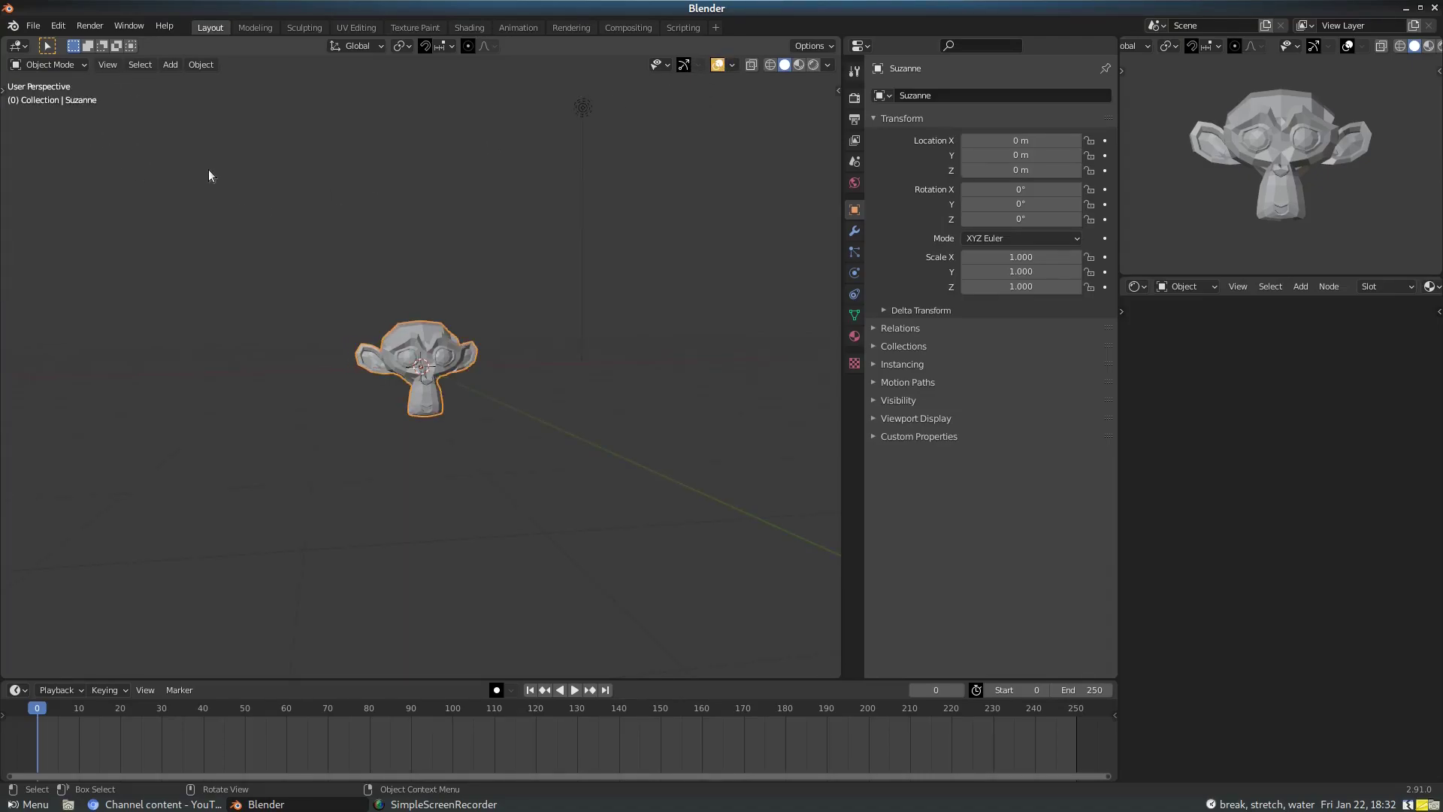
Move the light closer to the monkey head in the main viewport
click(579, 100)
scroll(514, 398, down, 5)
middle_drag(515, 399, 391, 469)
key(g)
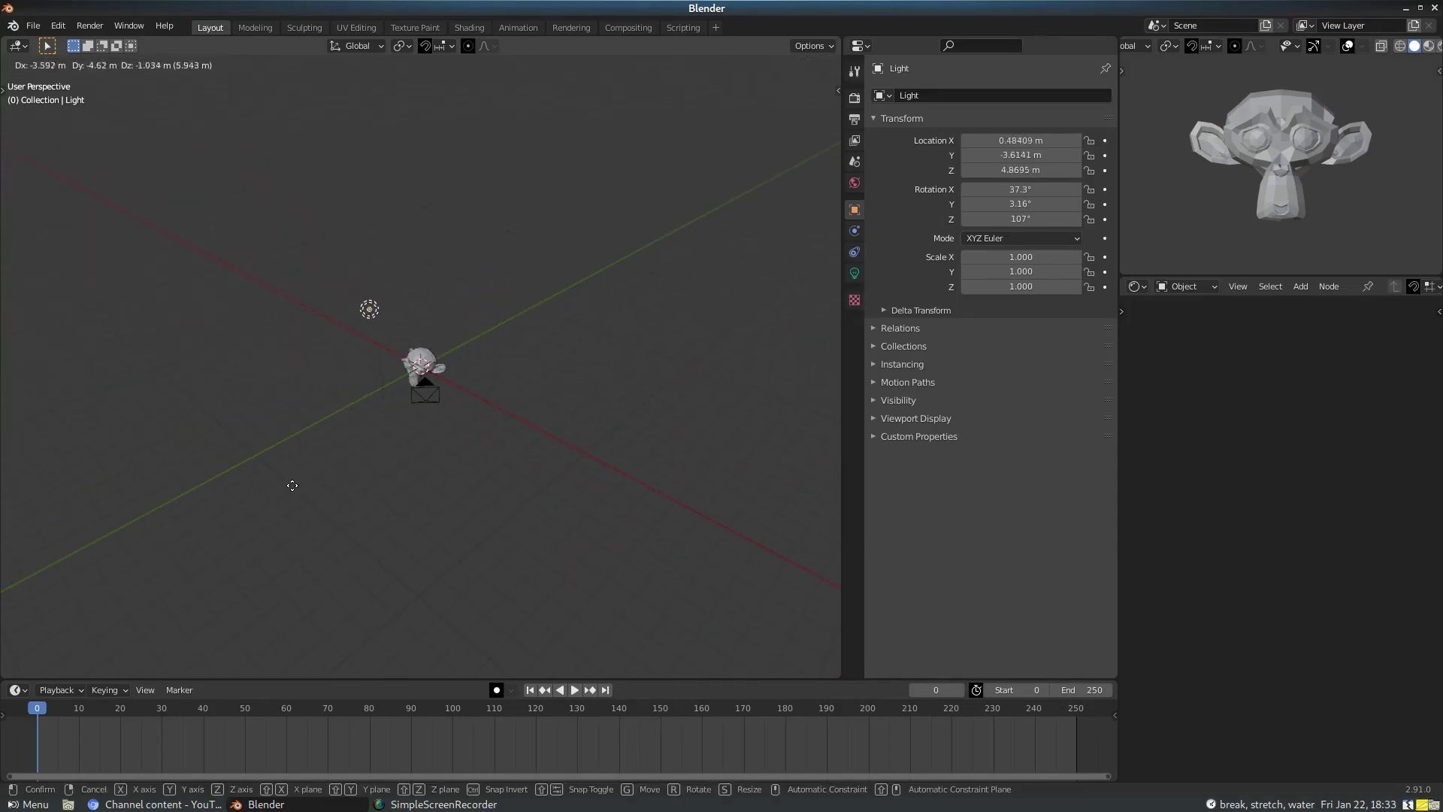
click(264, 494)
Move the camera near the monkey at about X 2 m, Y -2.5 m, Z -1 m and turn it with a trackball rotation
click(424, 400)
middle_drag(424, 400, 567, 325)
key(g)
click(432, 451)
middle_drag(440, 454, 393, 487)
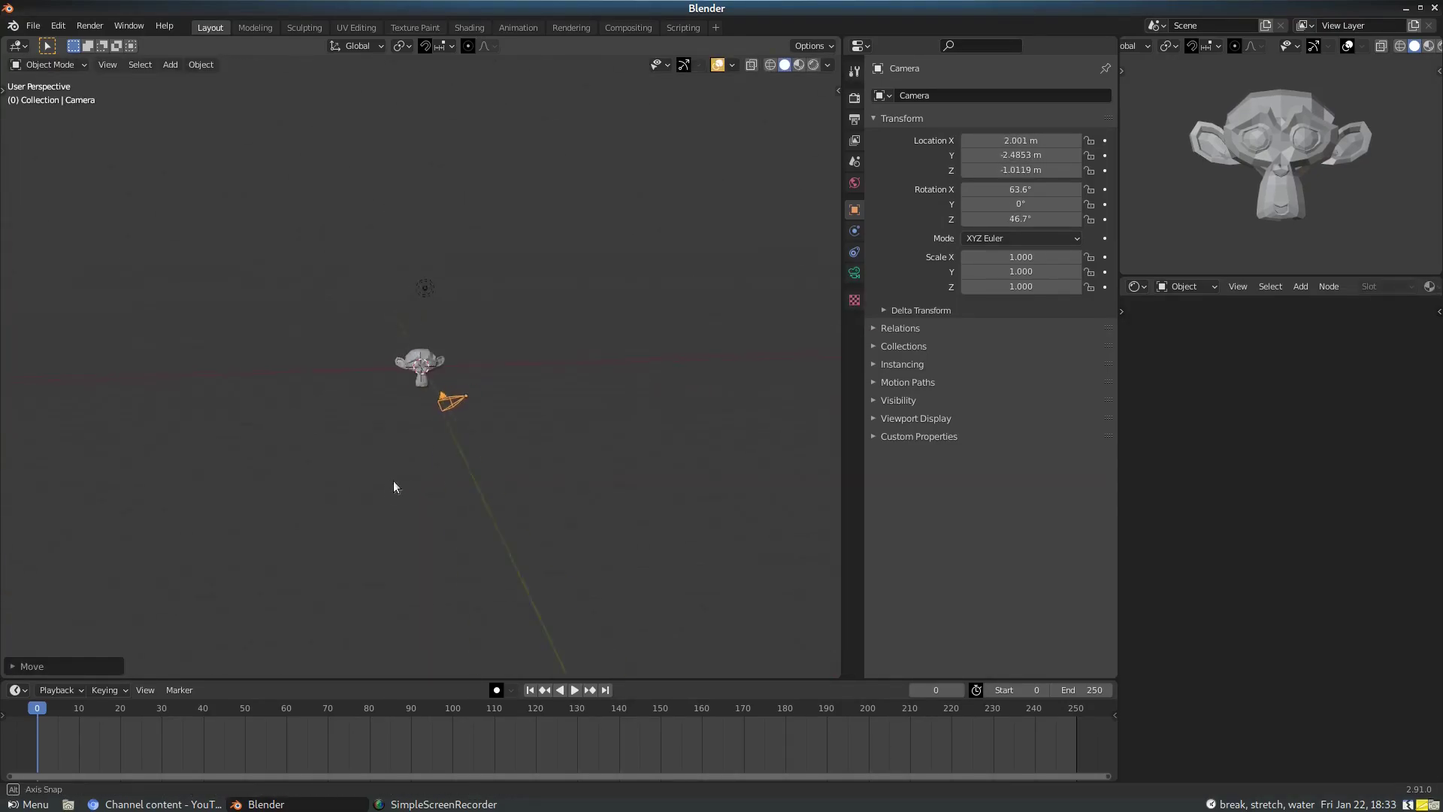
key(r)
key(r)
click(451, 387)
Add a cube mesh and move it behind the monkey to about X 2.2 m, Y 3.7 m, Z 0.9 m
key(shift+a)
mouse_move(455, 366)
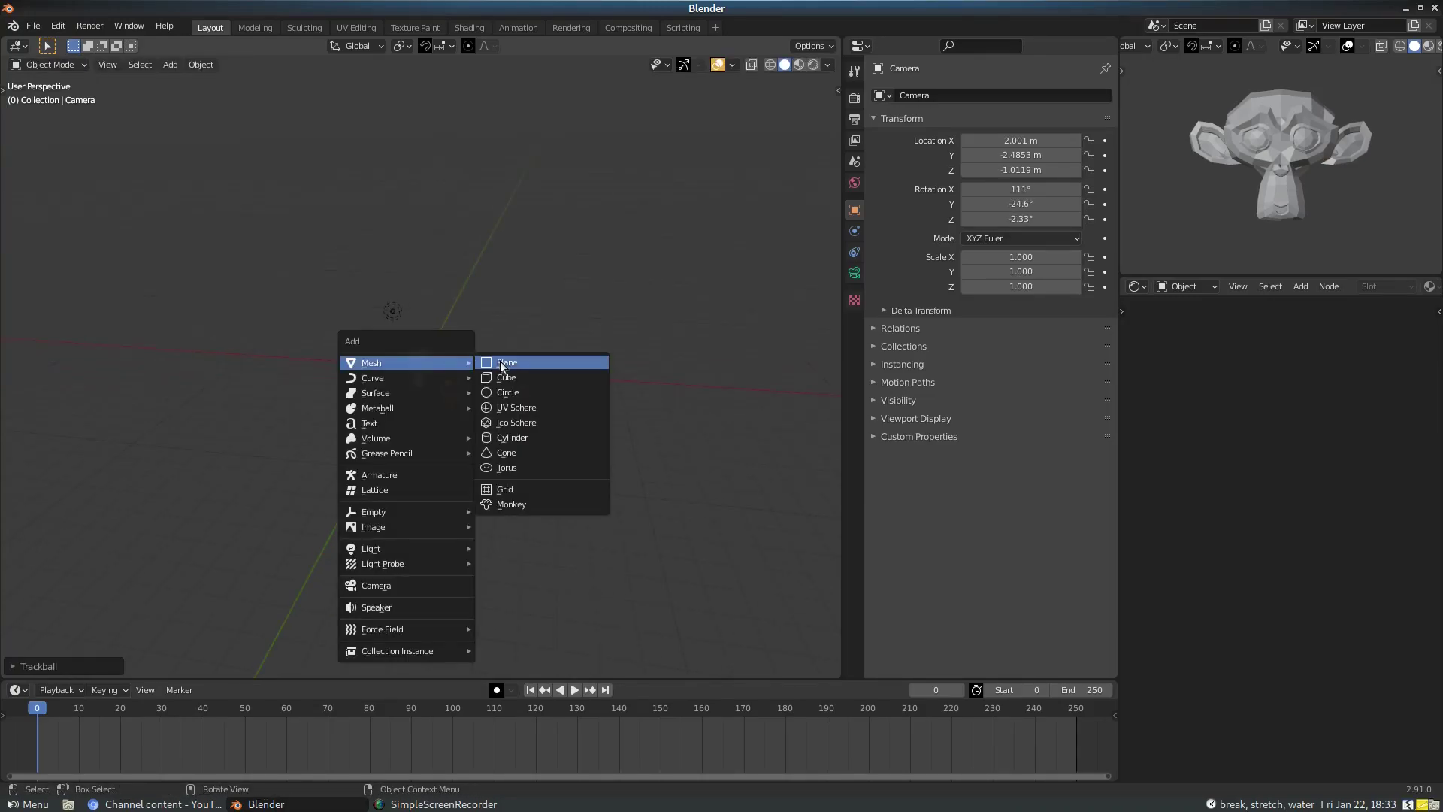
click(499, 377)
middle_drag(490, 379, 529, 393)
key(g)
click(528, 348)
scroll(521, 345, up, 3)
scroll(537, 398, up, 2)
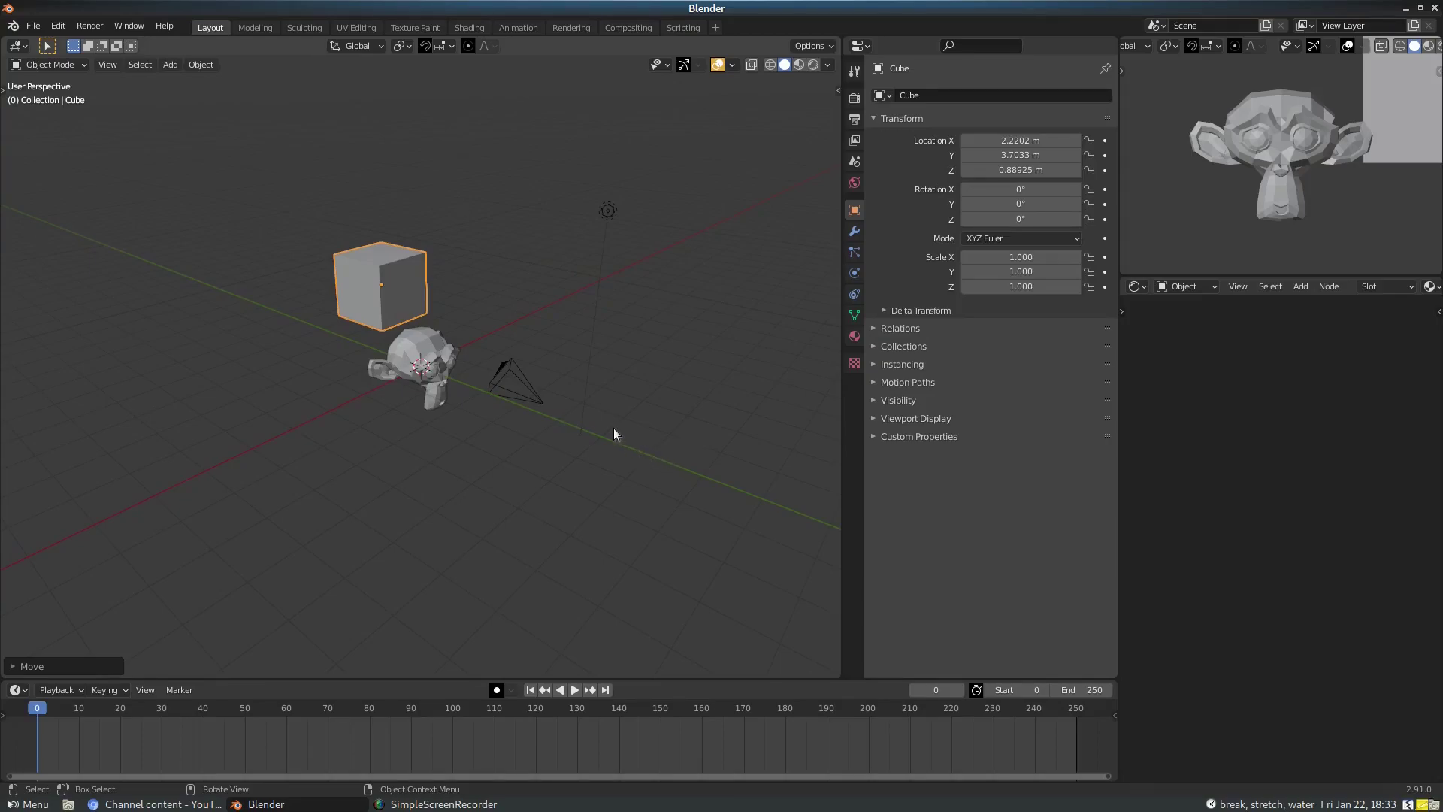
Show the cube's material properties and save the current scene and layout as the startup file
click(854, 336)
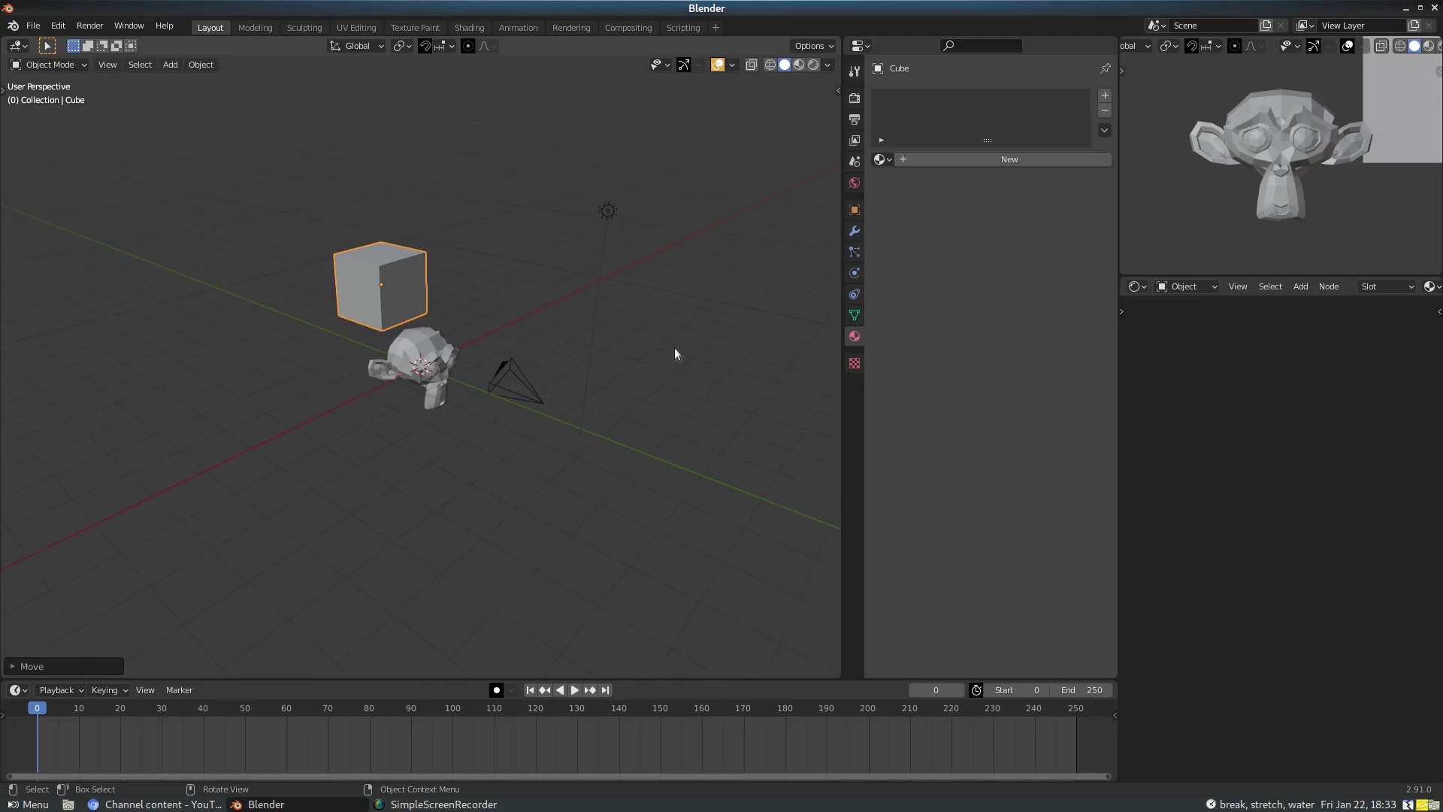
click(33, 30)
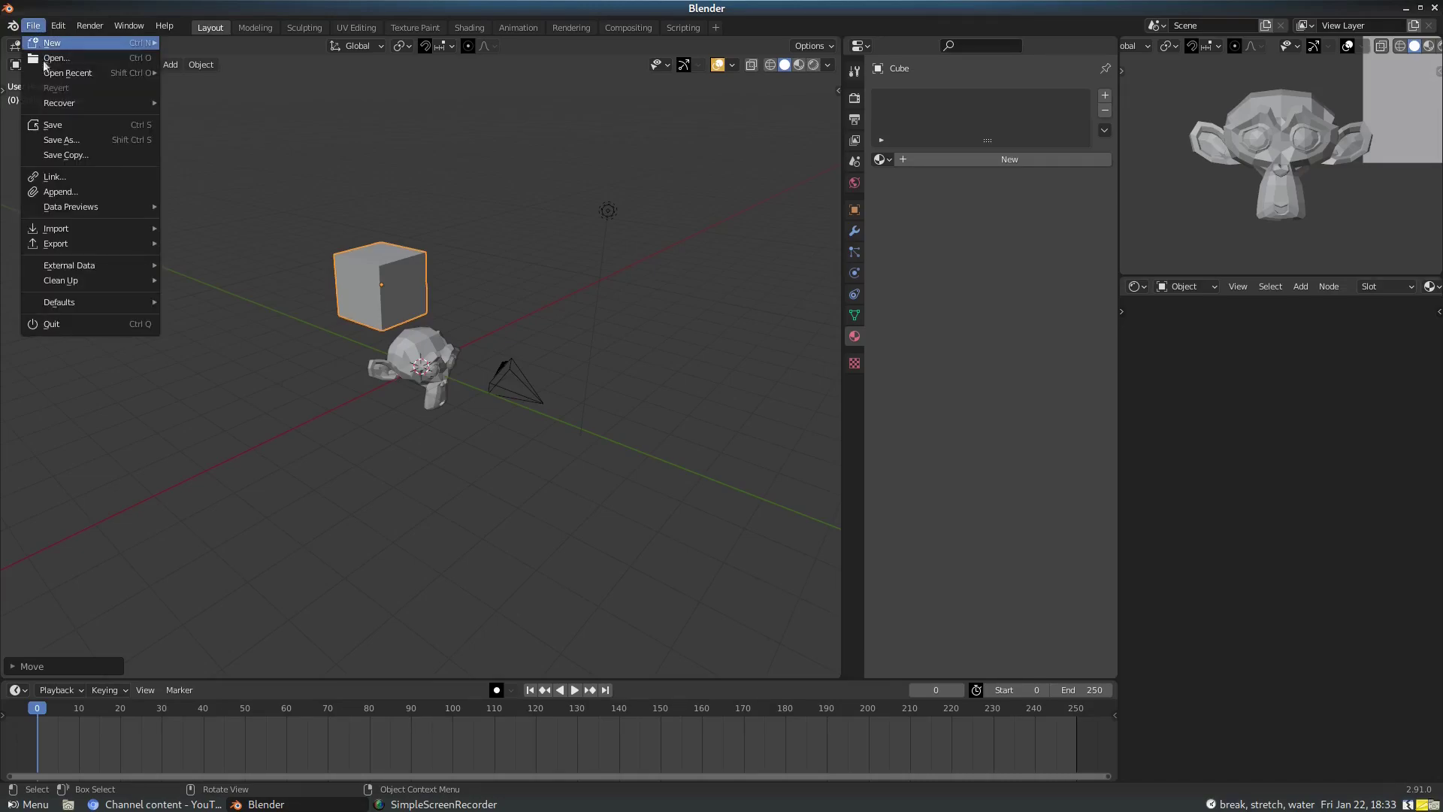
mouse_move(109, 304)
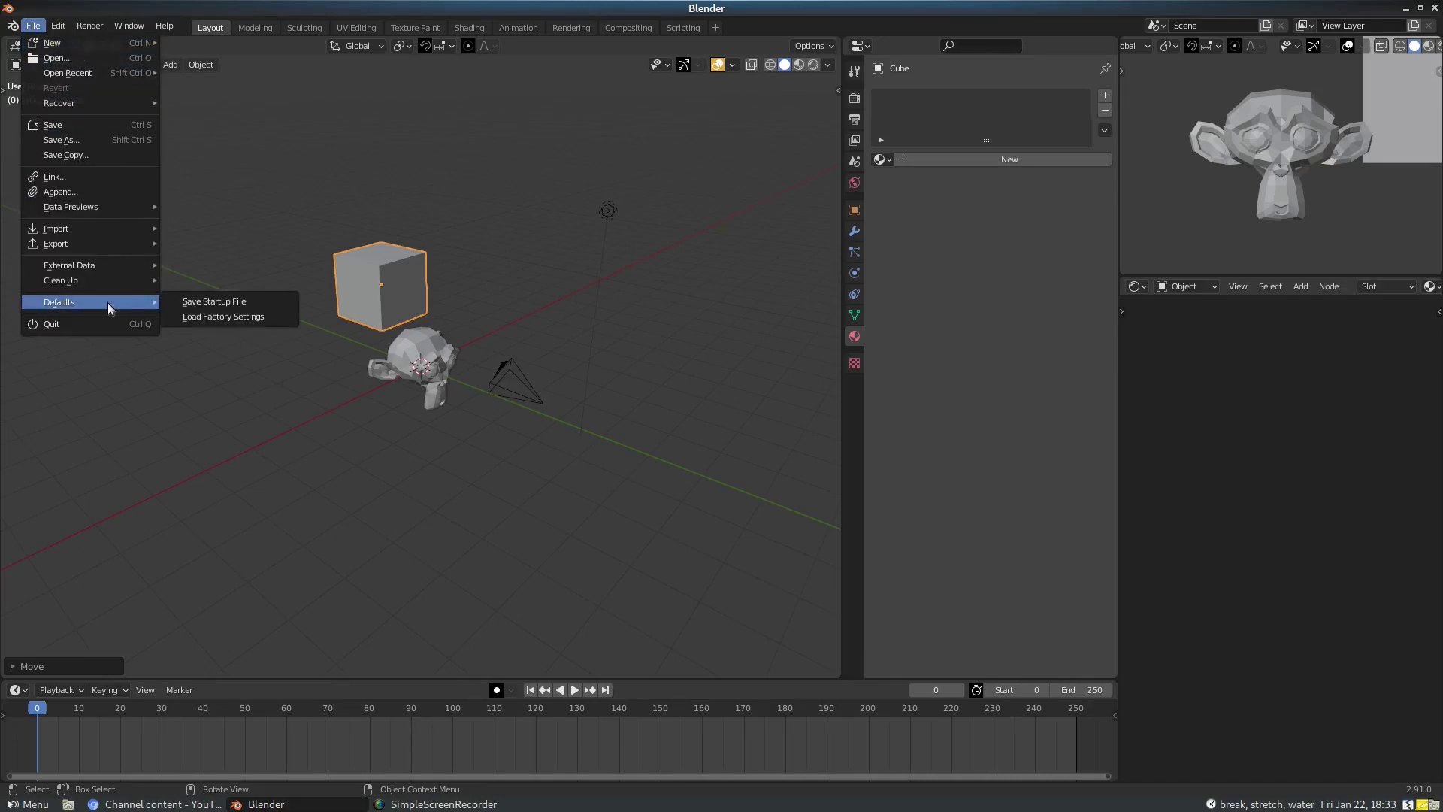
click(196, 302)
click(195, 304)
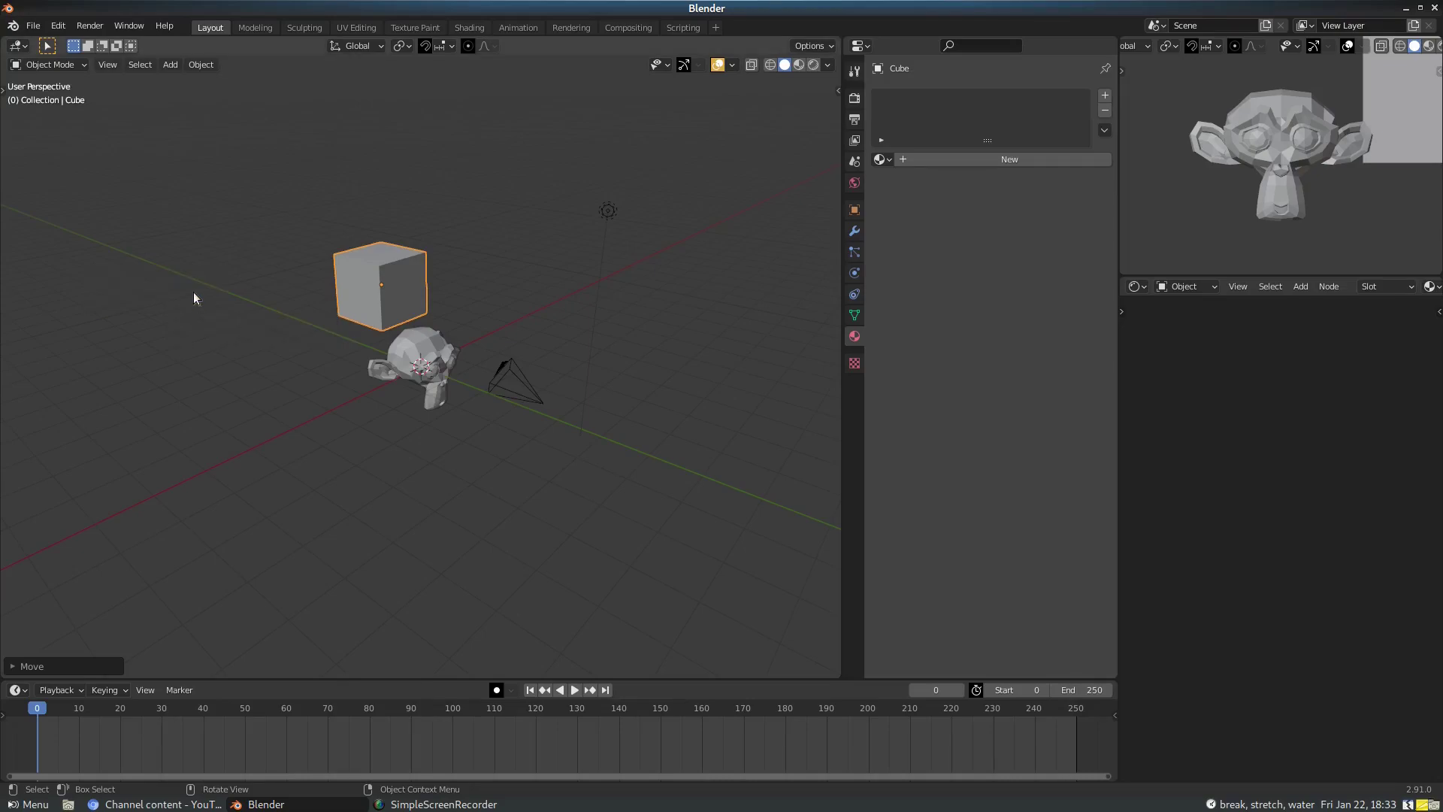
Delete all objects in the scene
middle_drag(652, 284, 461, 306)
key(a)
key(Delete)
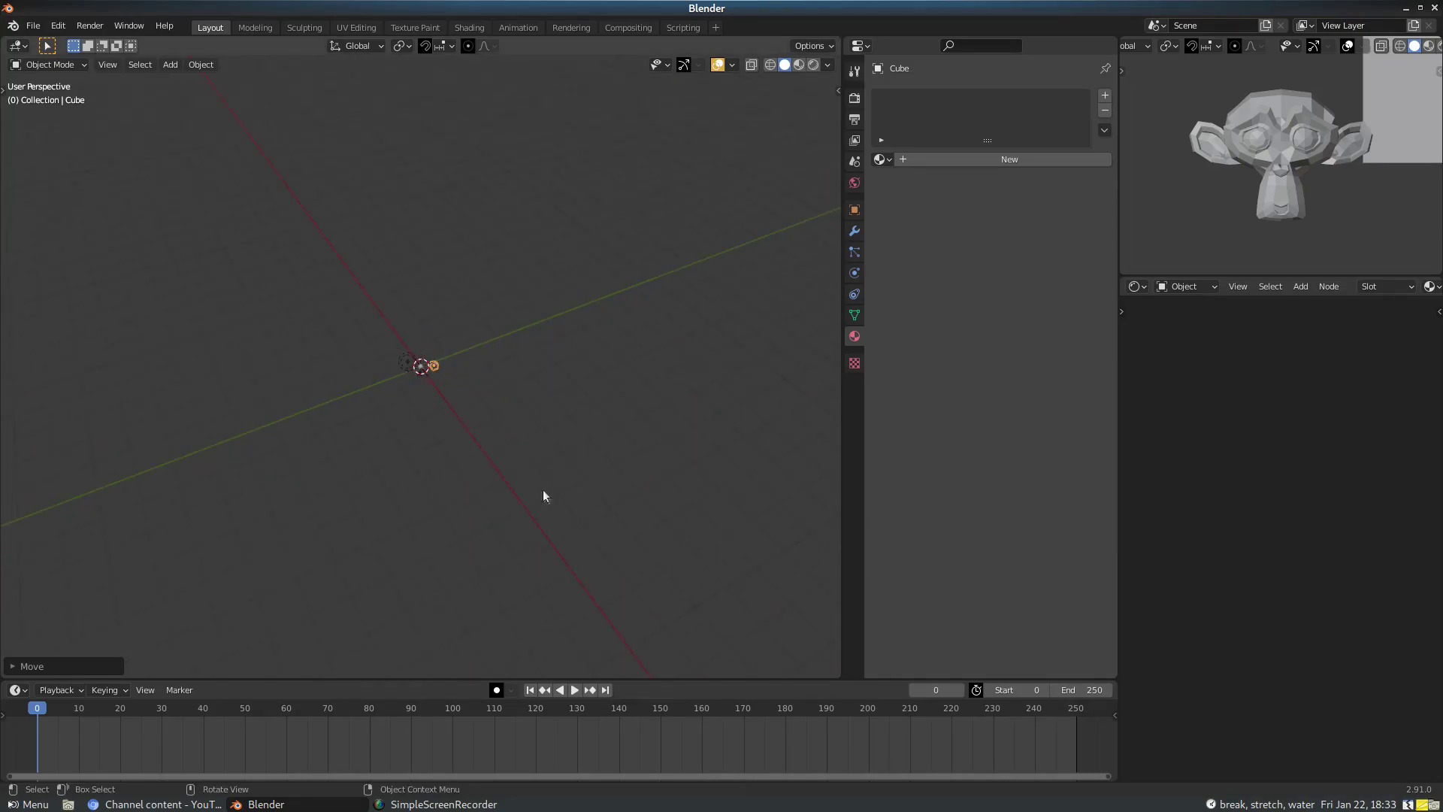
Remove the Properties, small viewport, Timeline and Shader Editor areas so the main 3D viewport fills the whole workspace
drag(841, 42, 1087, 70)
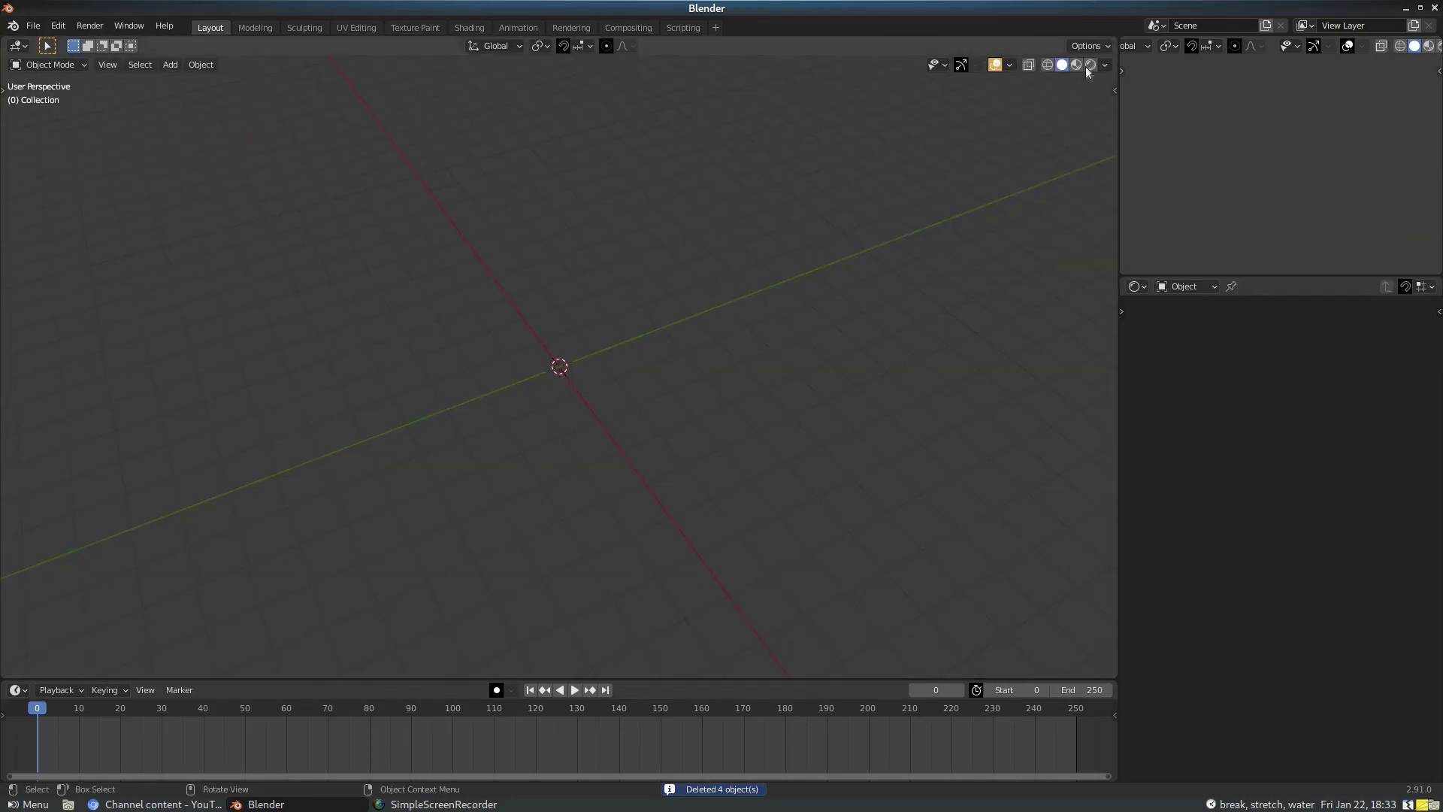
drag(1129, 271, 1202, 52)
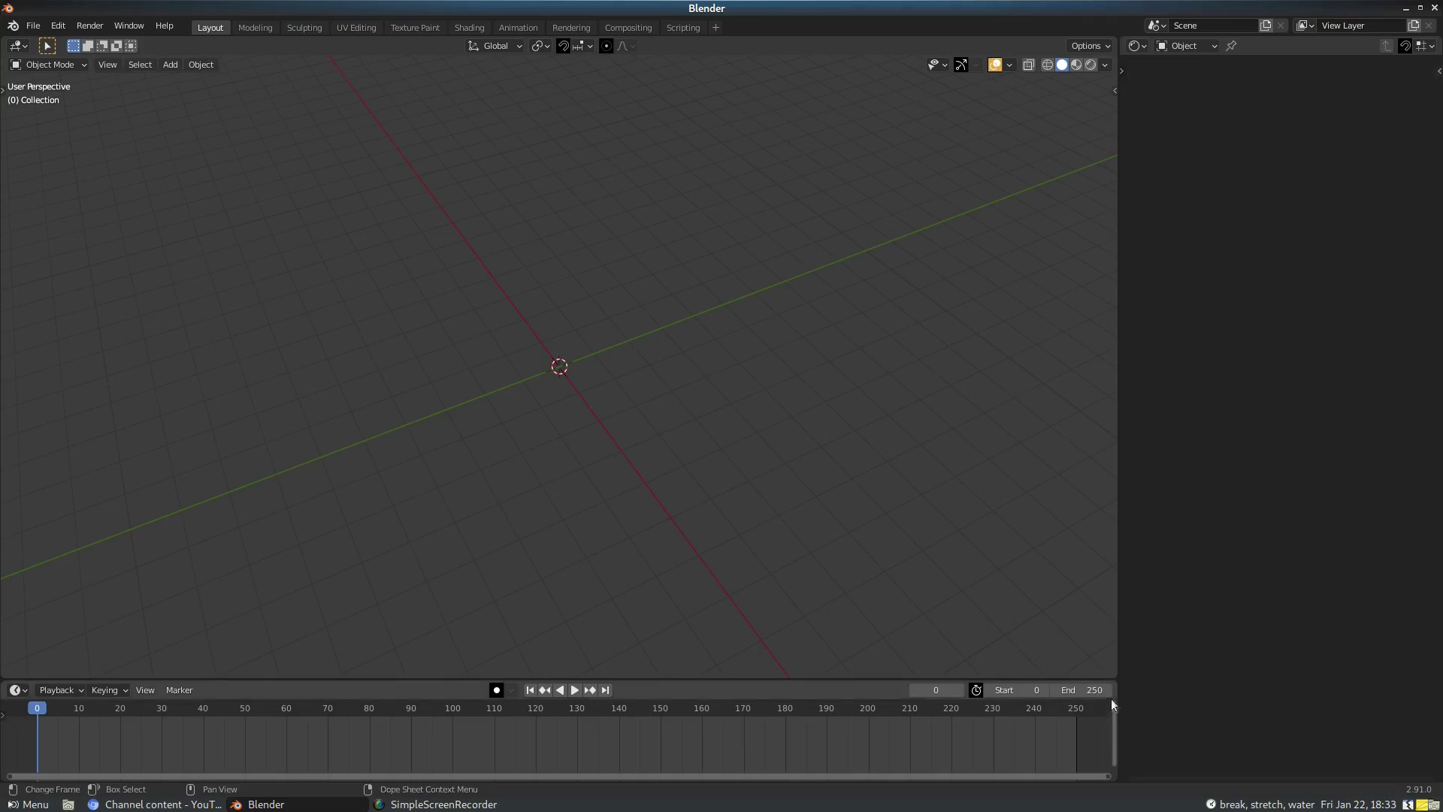
drag(1111, 674, 1108, 707)
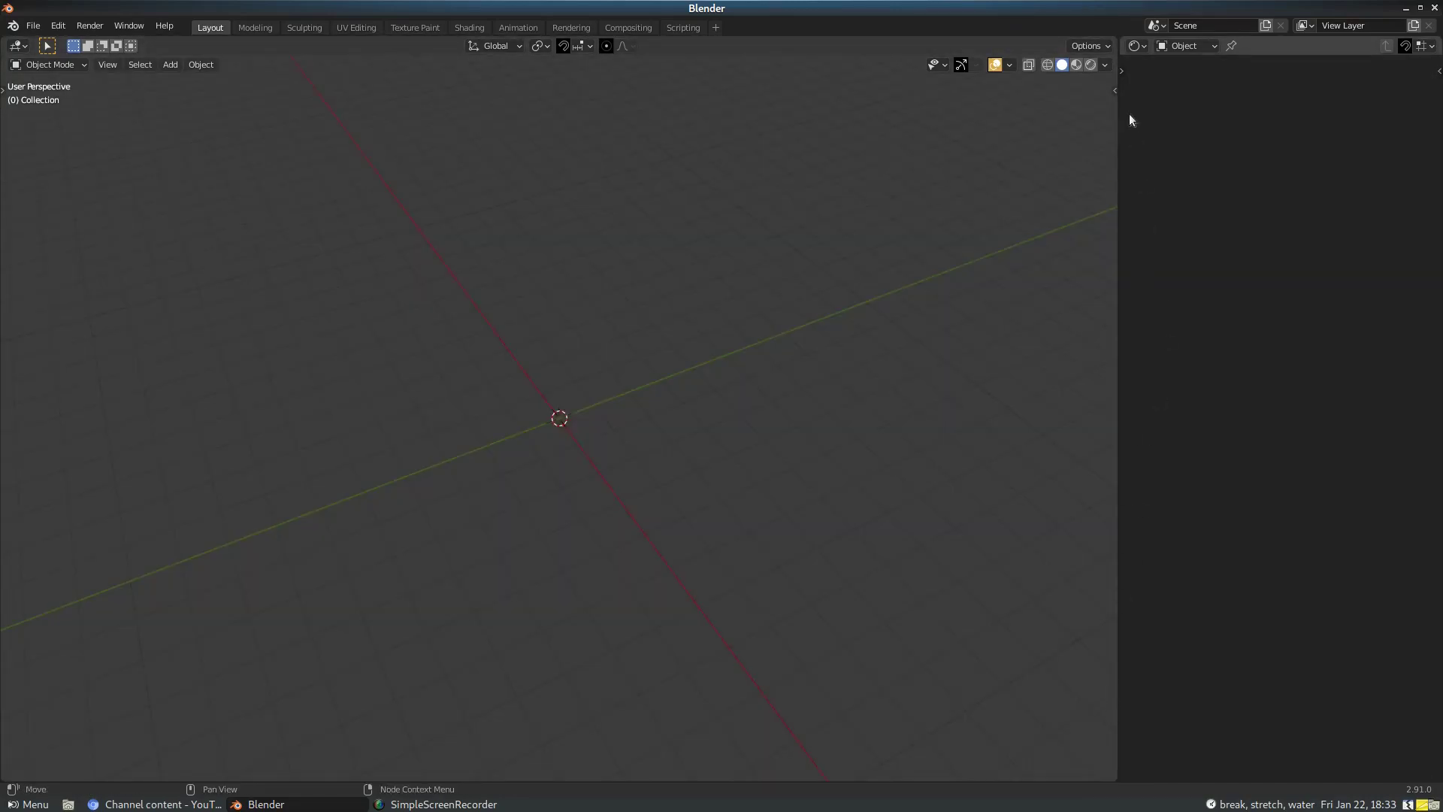
drag(1115, 41, 1173, 60)
Switch the viewport to rendered shading, add a cone mesh, and scale it up until it nearly fills the view
mouse_move(959, 305)
middle_down()
mouse_move(764, 379)
mouse_move(837, 380)
mouse_move(889, 486)
mouse_move(953, 415)
mouse_move(728, 349)
middle_up()
click(1416, 64)
key(shift+a)
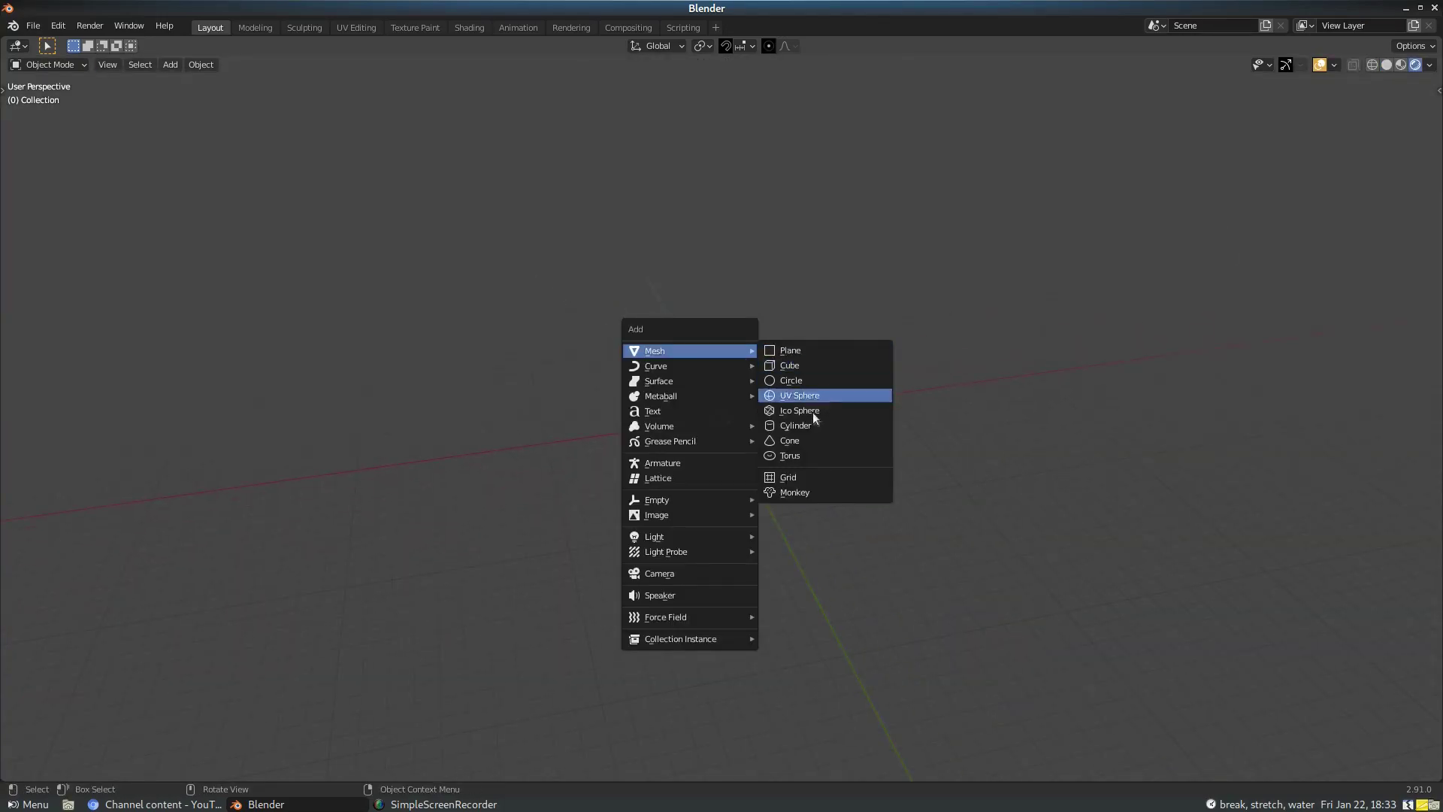
click(811, 442)
key(s)
click(1378, 381)
key(s)
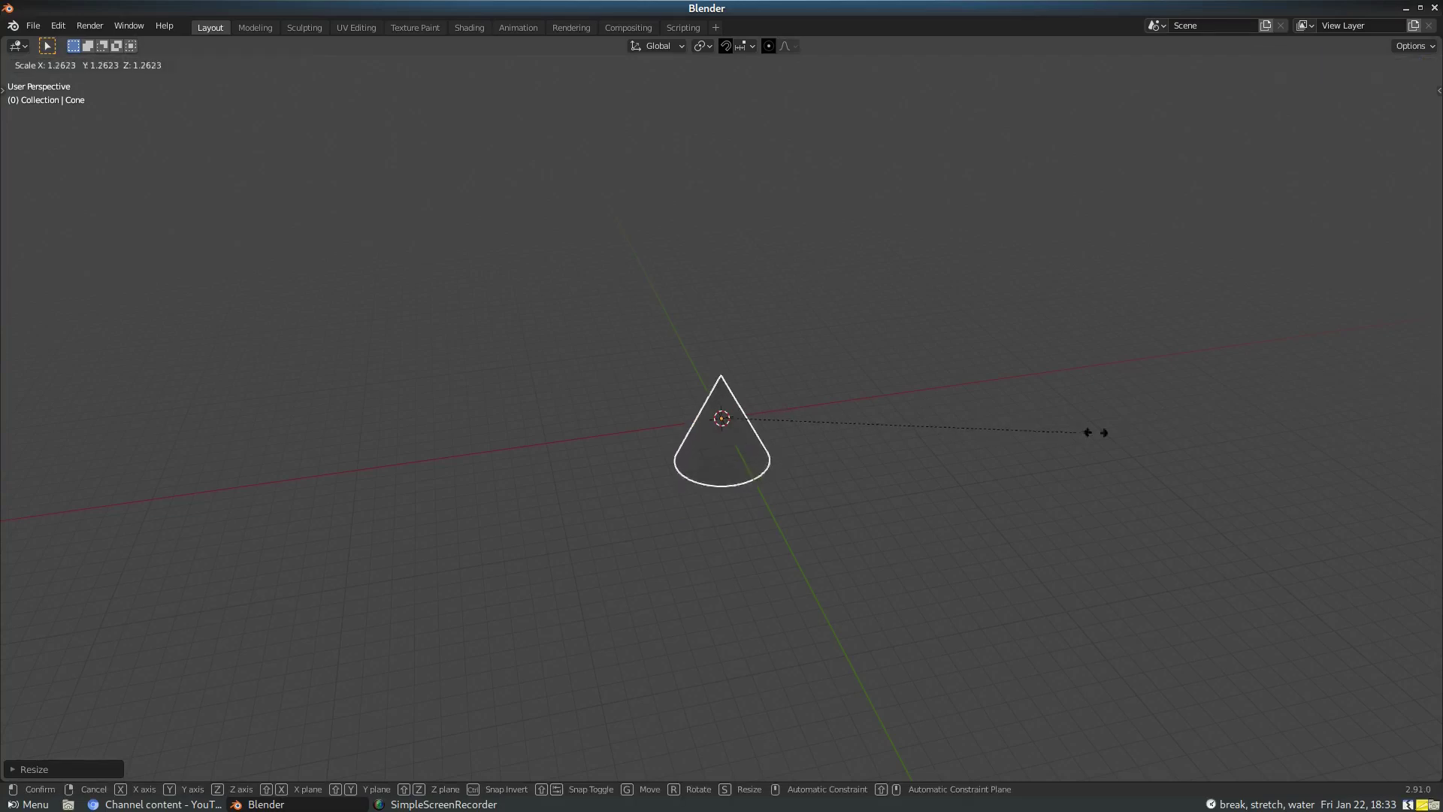
click(840, 233)
key(s)
click(1198, 333)
Rotate the cone 180° about the X axis so that it stands on its tip
text(rx)
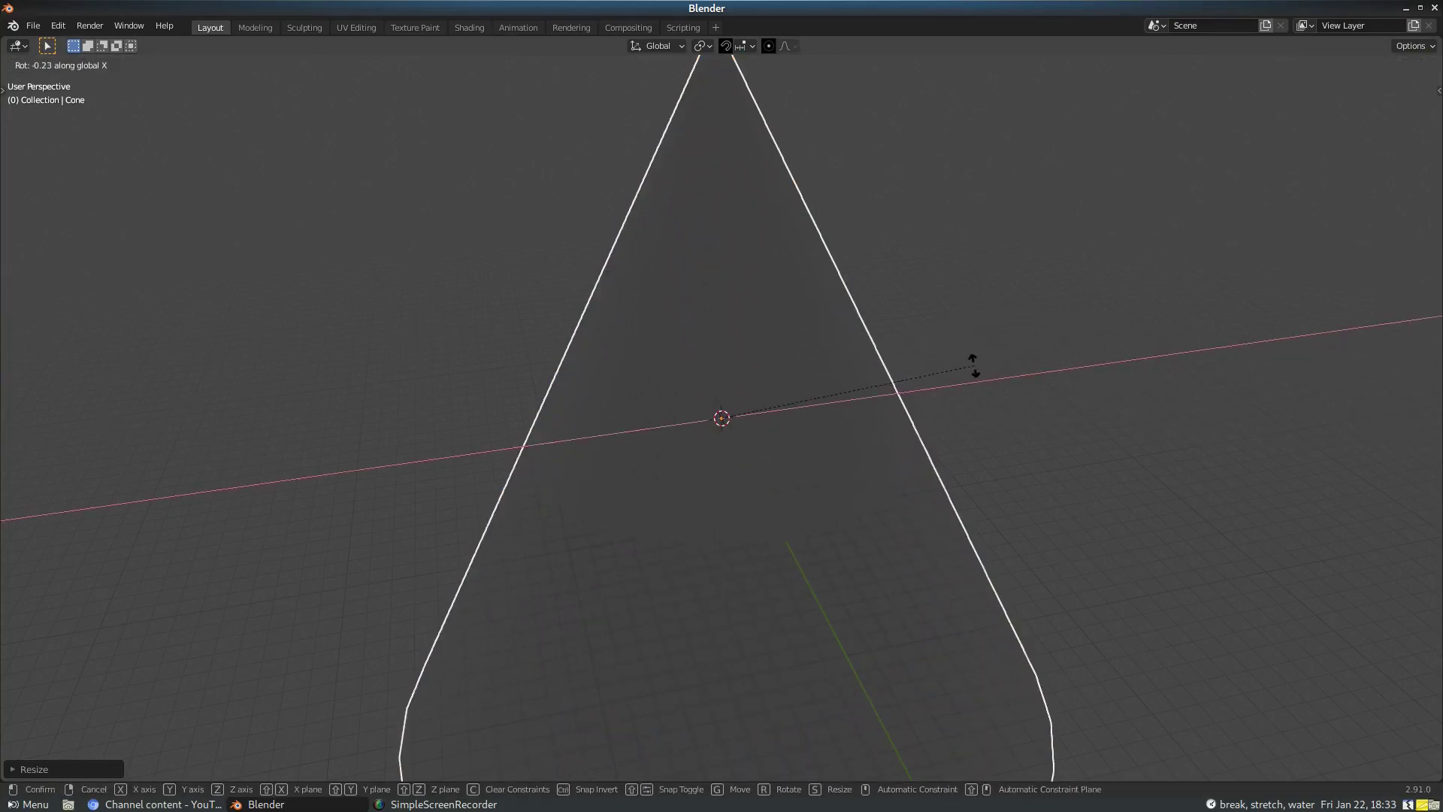
text(180)
key(Return)
middle_drag(974, 365, 908, 306)
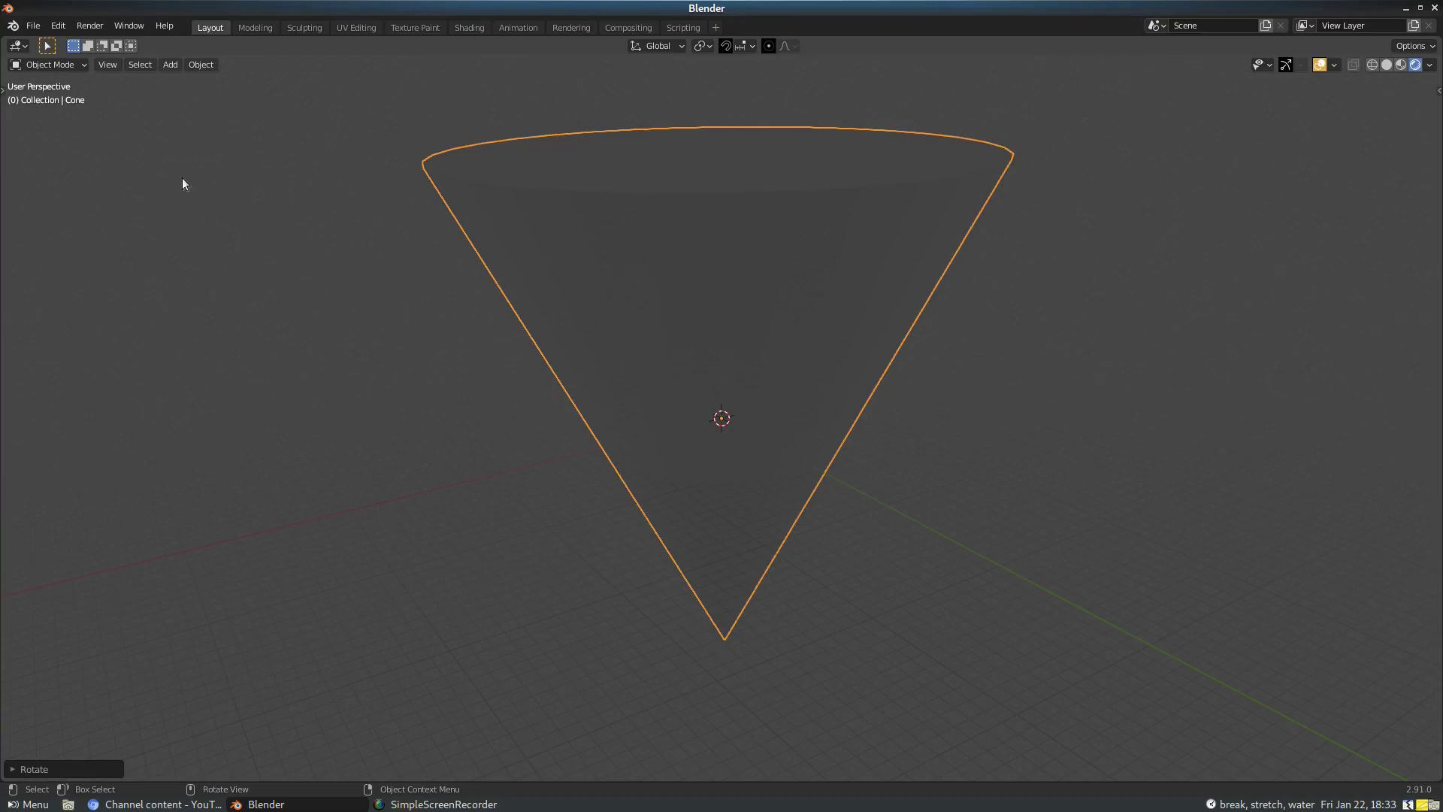
Start a new General file without saving the changes and inspect the startup scene in the main viewport
click(33, 25)
mouse_move(48, 46)
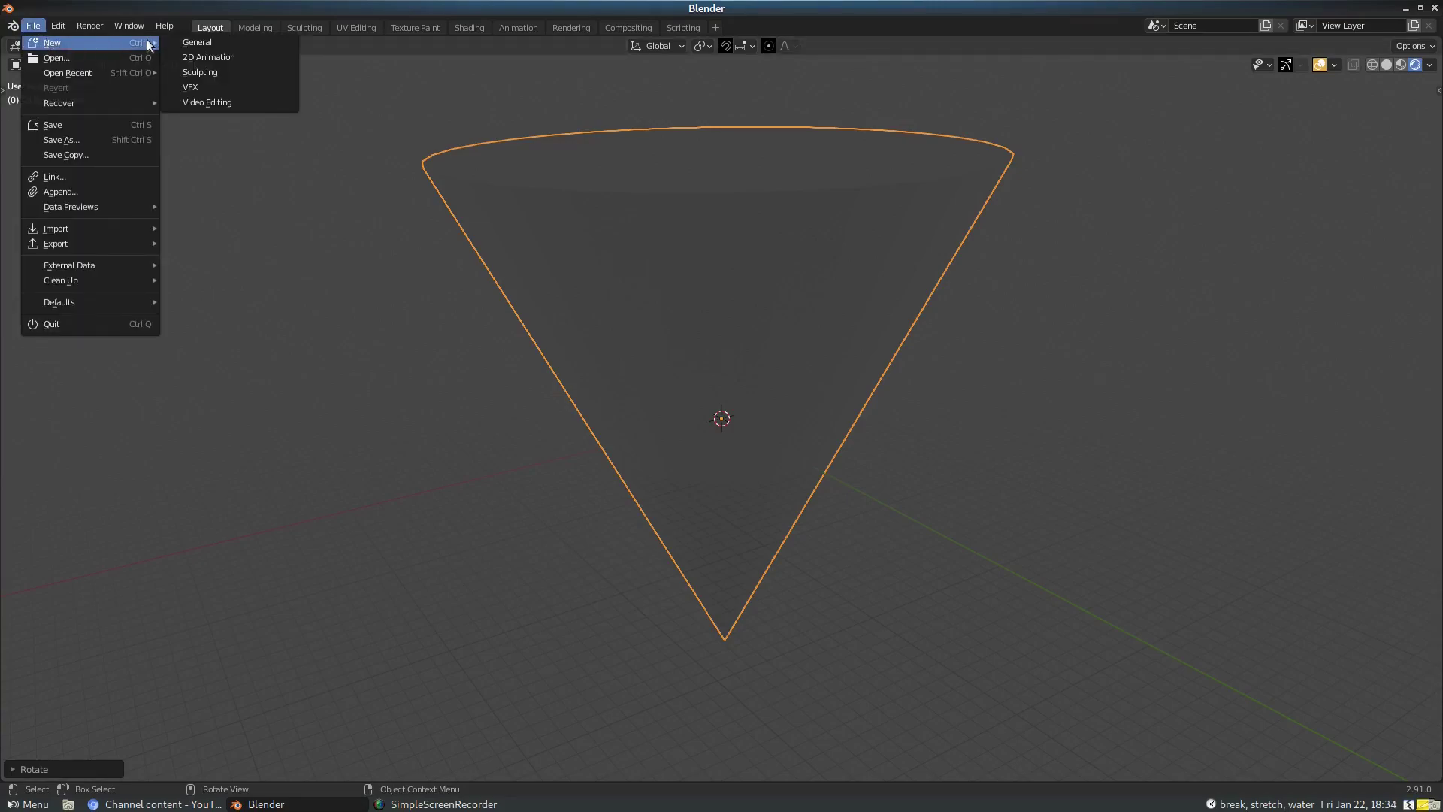
click(172, 42)
click(654, 432)
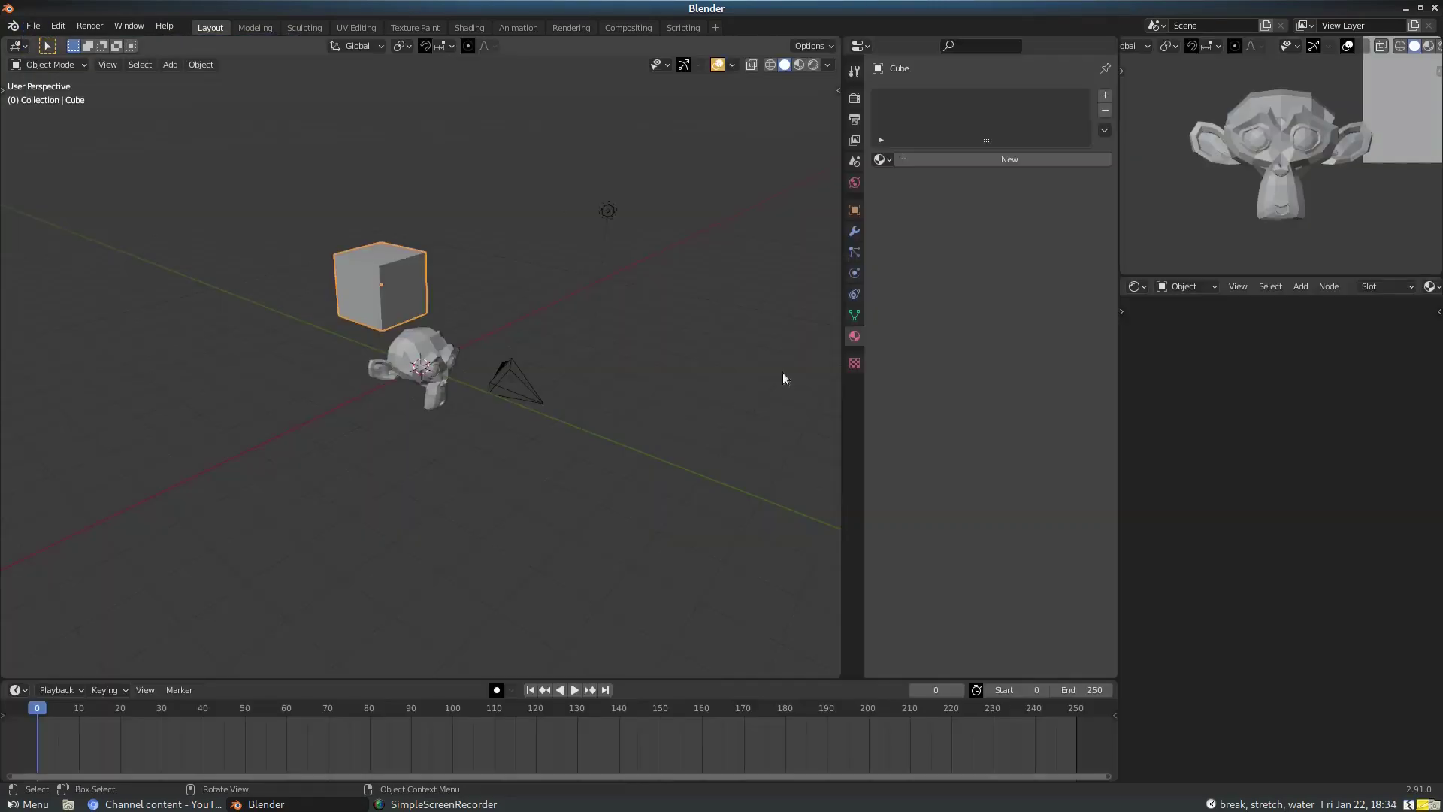
middle_drag(572, 328, 450, 328)
scroll(504, 335, up, 3)
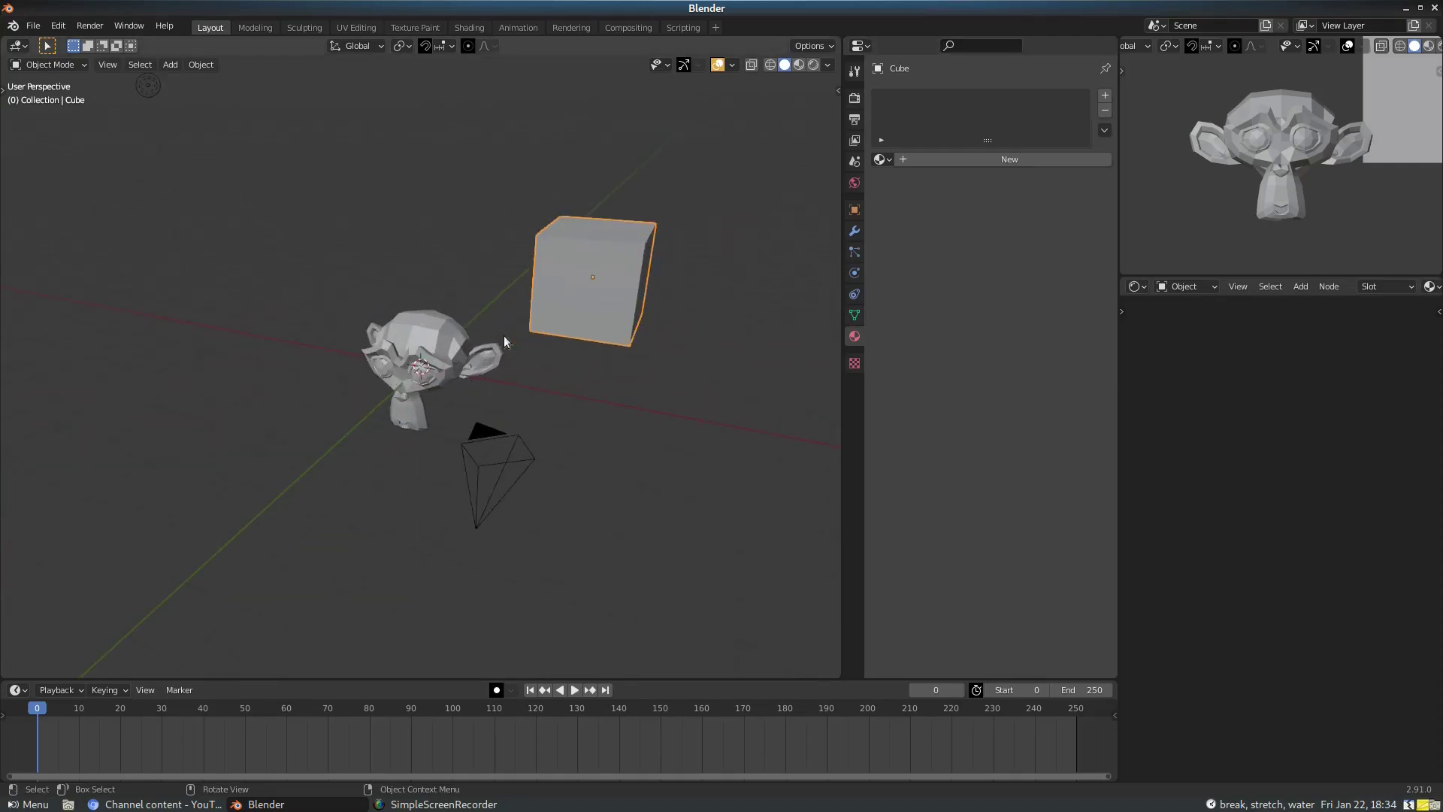
click(33, 25)
mouse_move(61, 25)
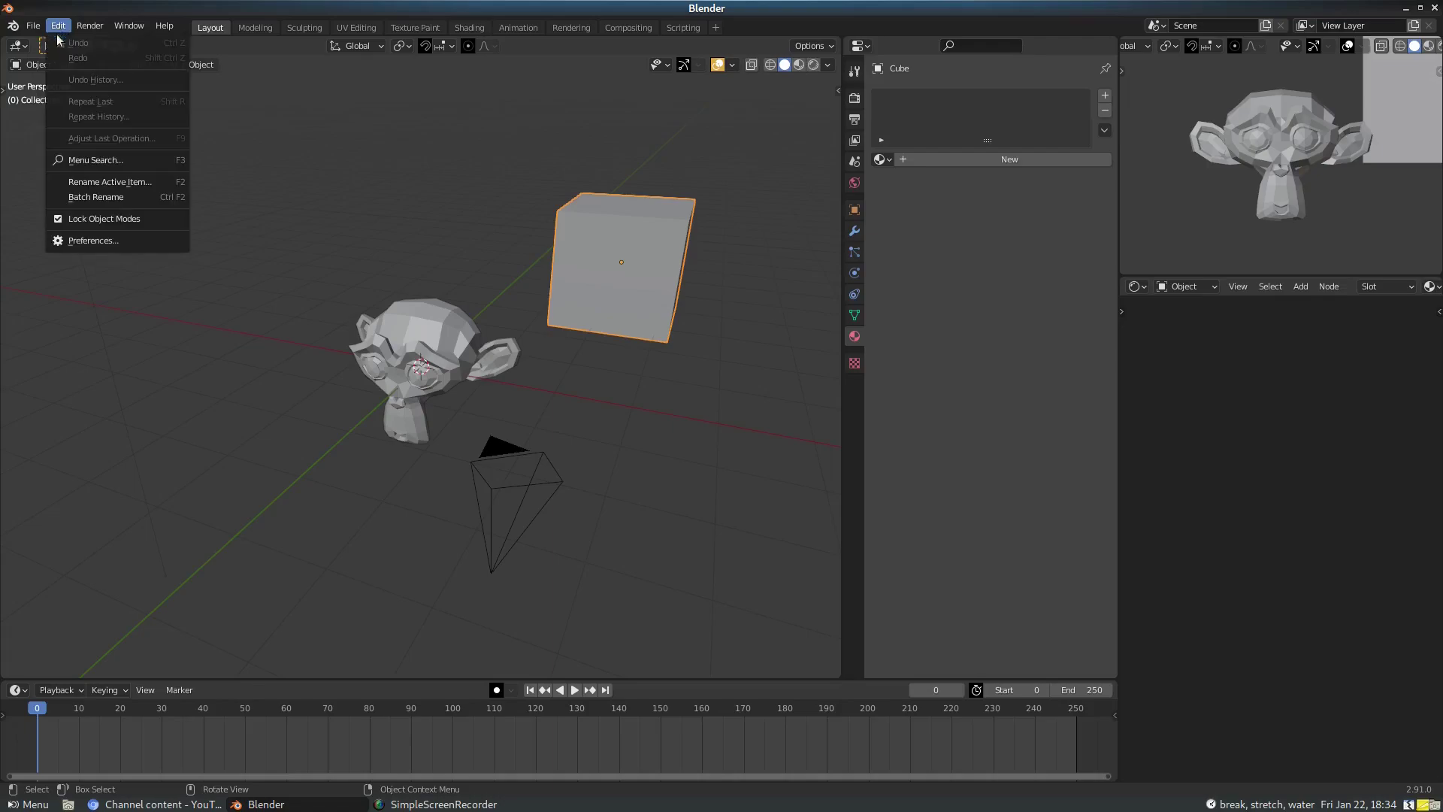
In the theme preferences, adjust the Outliner's Theme Space colours, with Window Background black and Header a mid grey
click(105, 243)
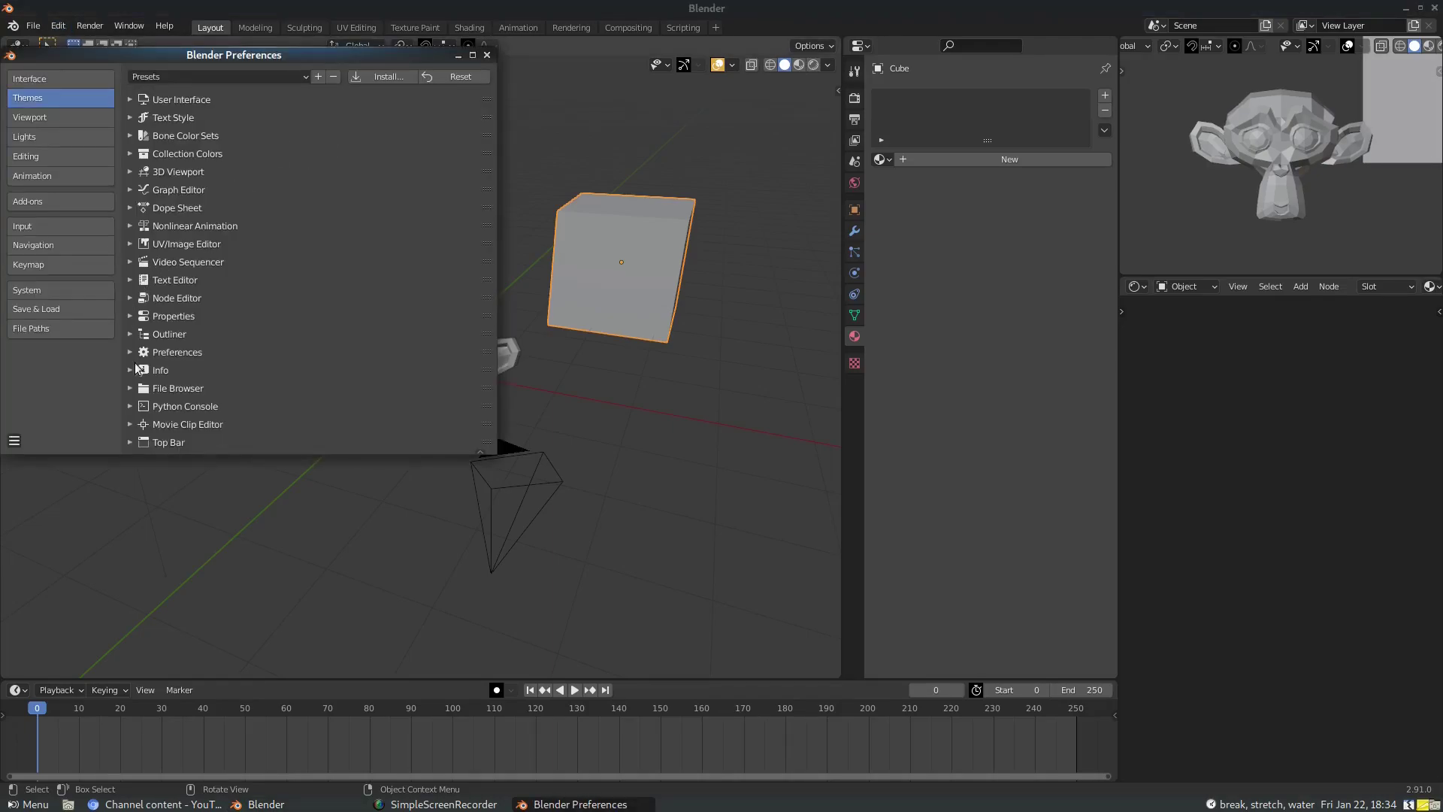
click(131, 335)
scroll(318, 346, down, 5)
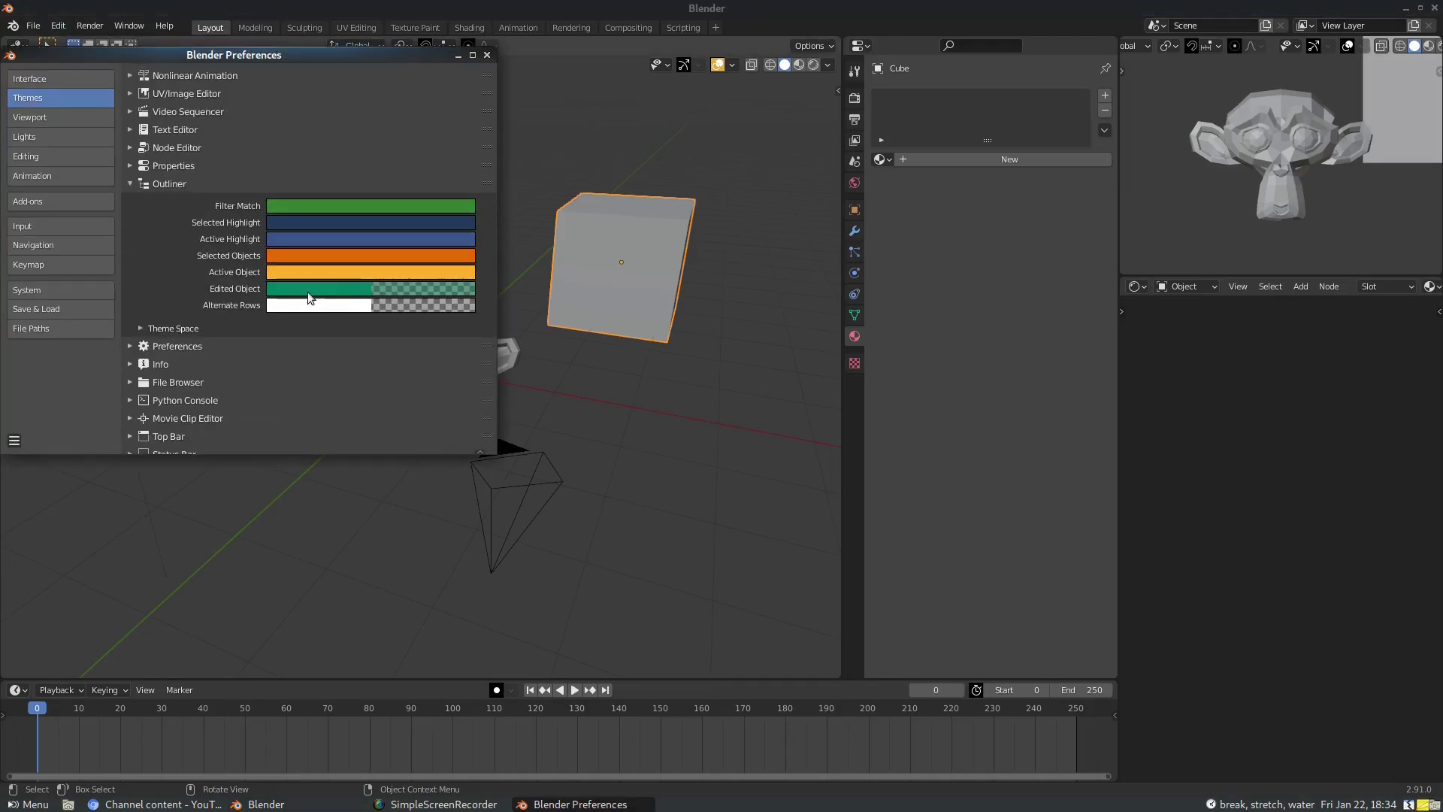
click(136, 329)
click(308, 353)
mouse_move(463, 243)
mouse_down()
mouse_move(463, 189)
mouse_move(462, 257)
mouse_move(460, 174)
mouse_move(460, 218)
mouse_up()
scroll(293, 366, down, 2)
click(298, 389)
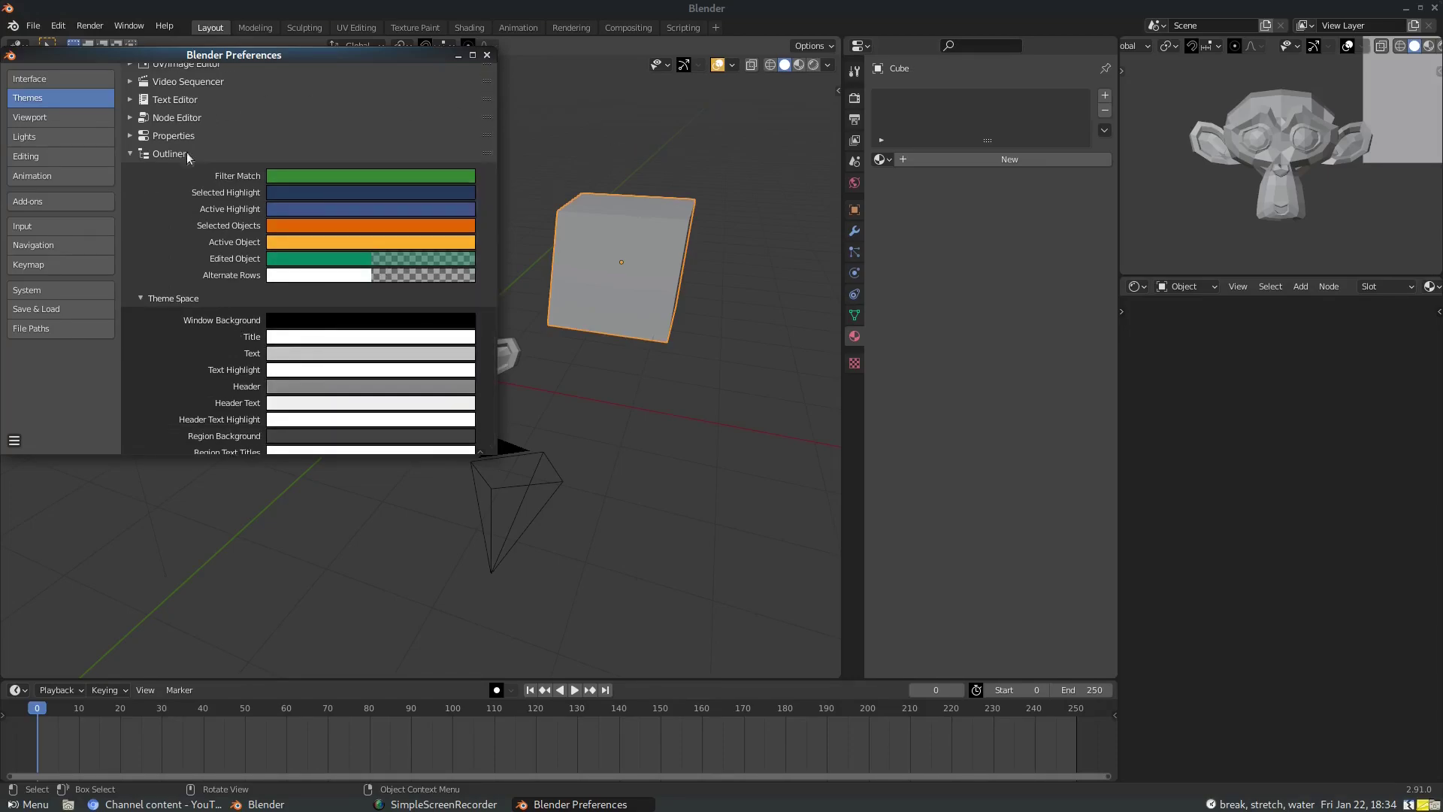
click(143, 156)
scroll(293, 203, up, 2)
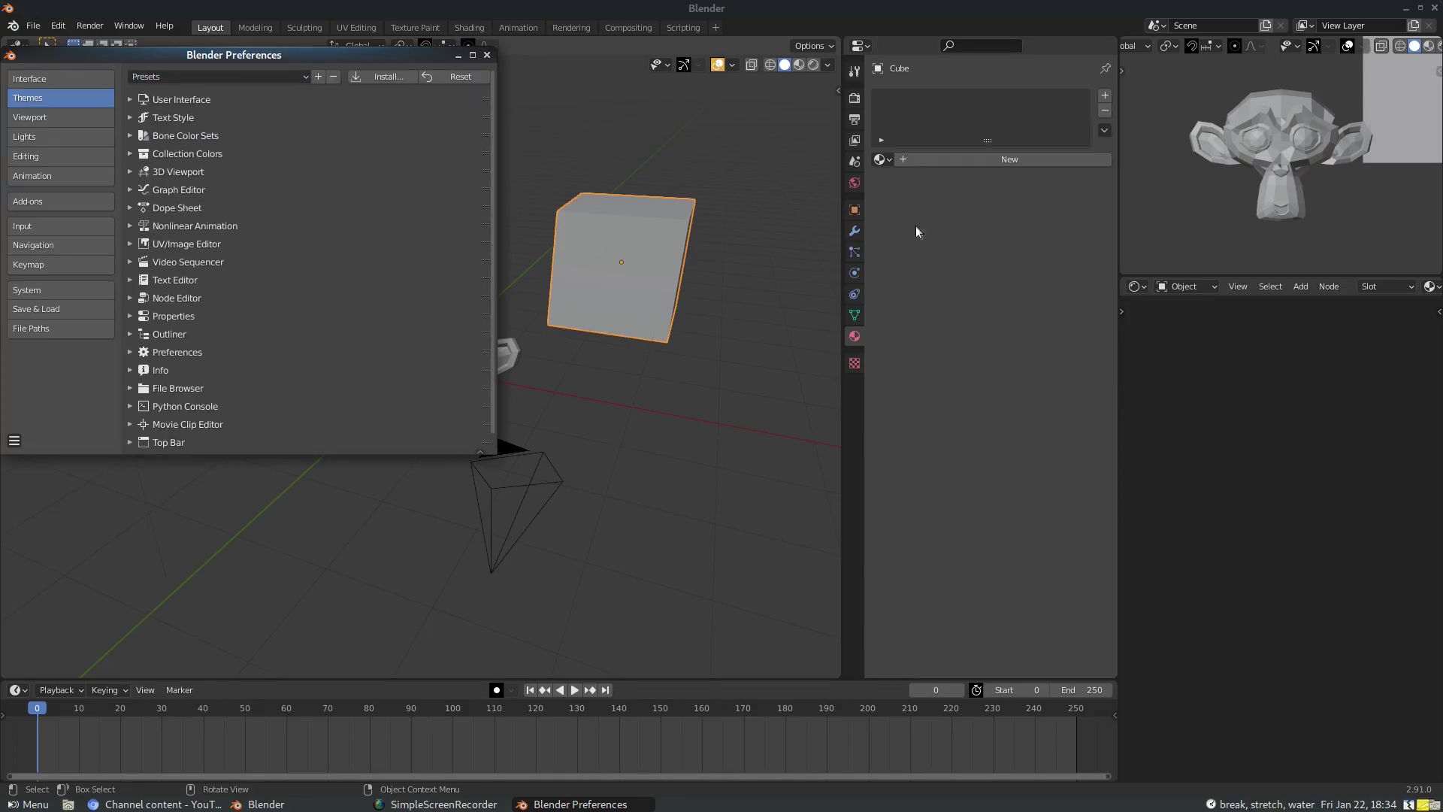
Lighten the Node Editor theme's Grid colour to a grey with value 0.373 and its Node Backdrop to a lighter grey
click(129, 298)
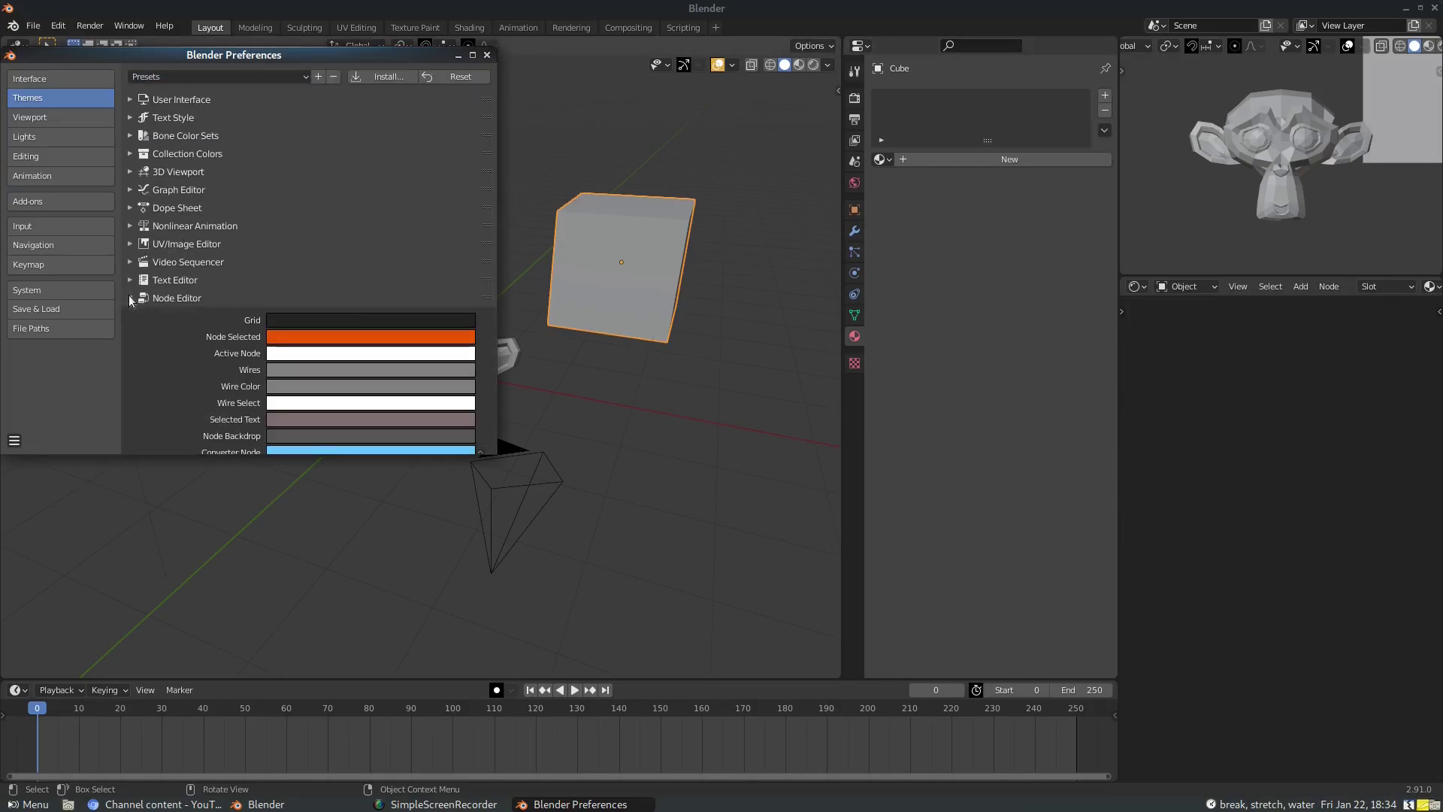
click(349, 320)
drag(458, 160, 461, 132)
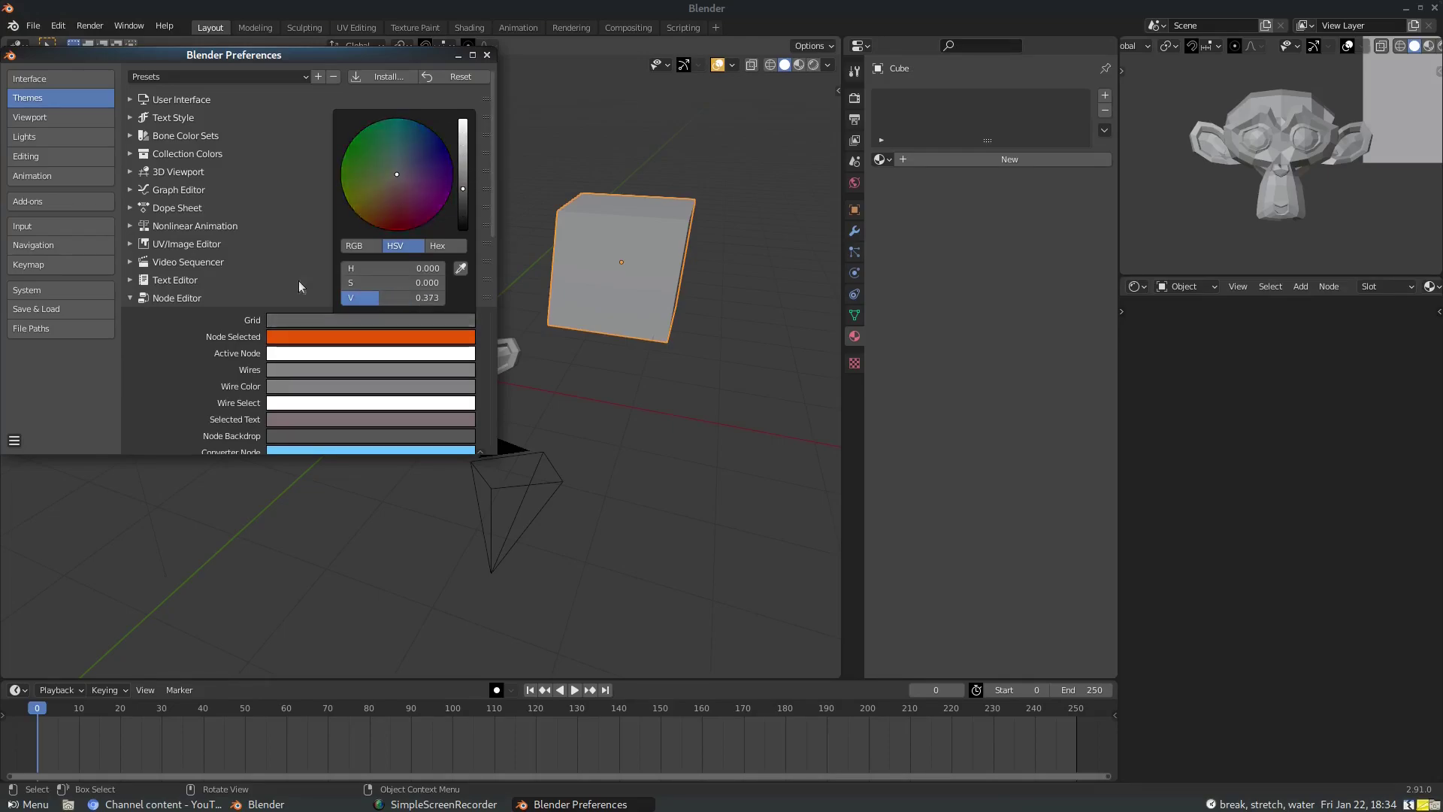
scroll(286, 331, down, 3)
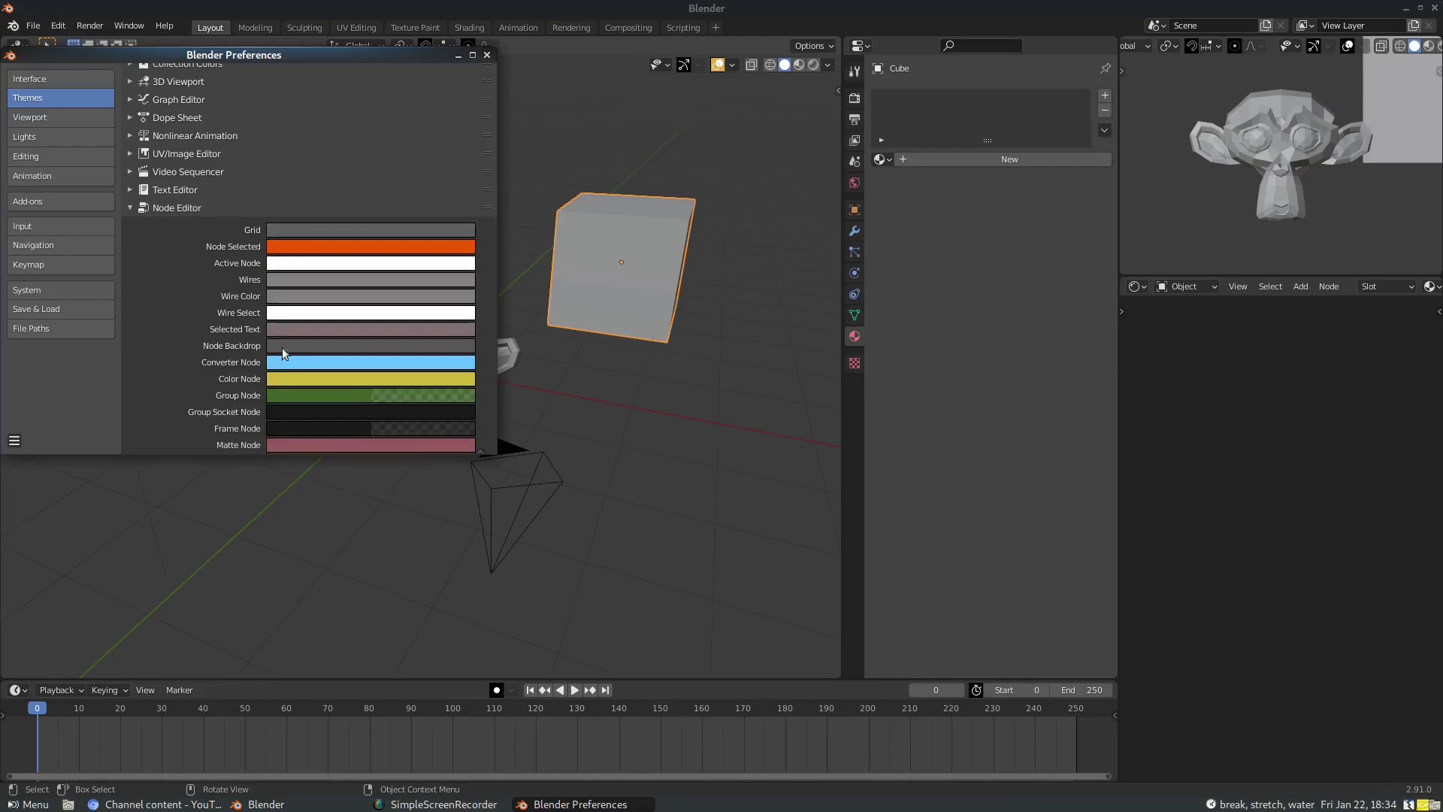
click(321, 345)
drag(462, 203, 463, 240)
scroll(308, 314, down, 6)
click(353, 167)
Set the Node Editor theme's Layout Node colour to a dark grey with value 0.173
click(314, 252)
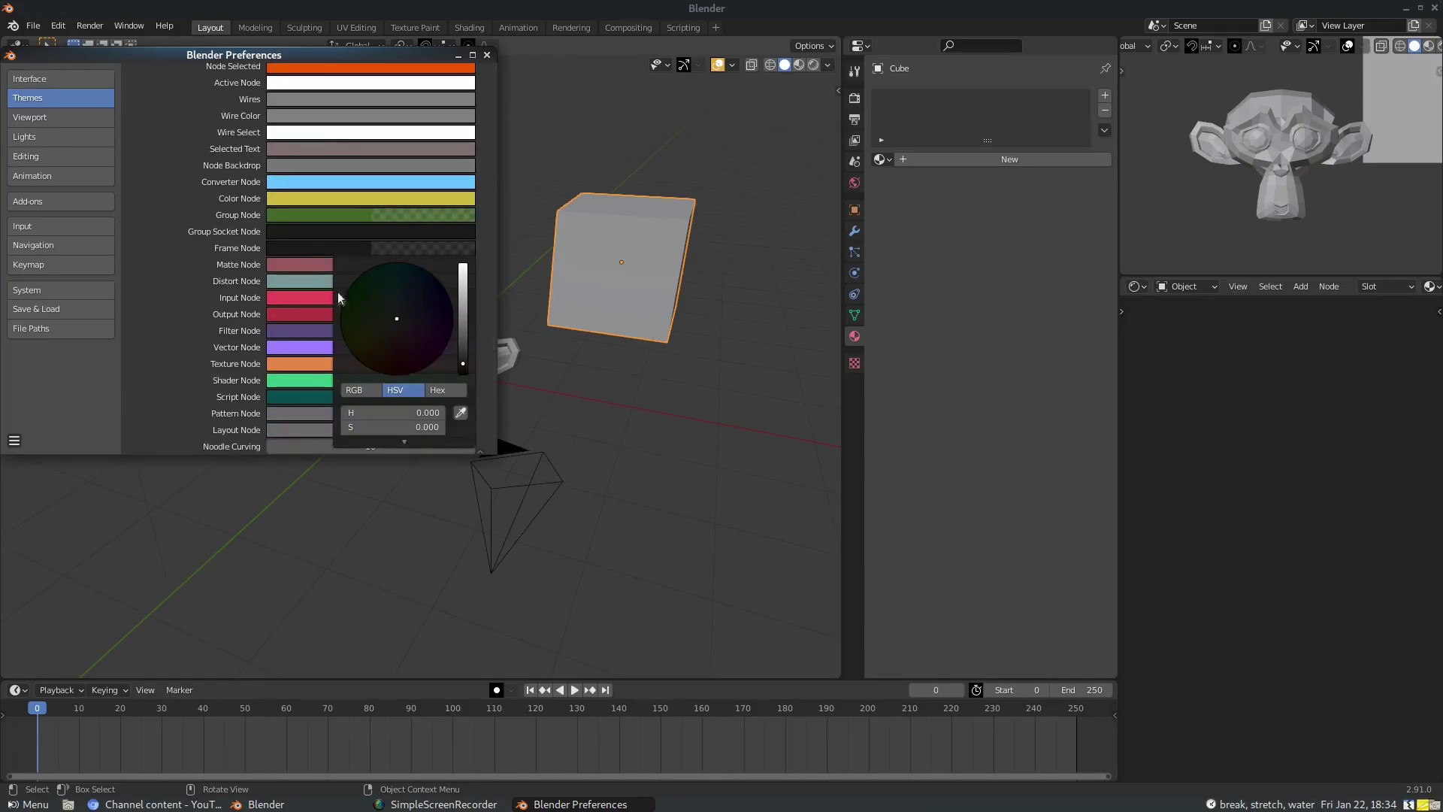
scroll(239, 332, down, 4)
scroll(263, 319, up, 2)
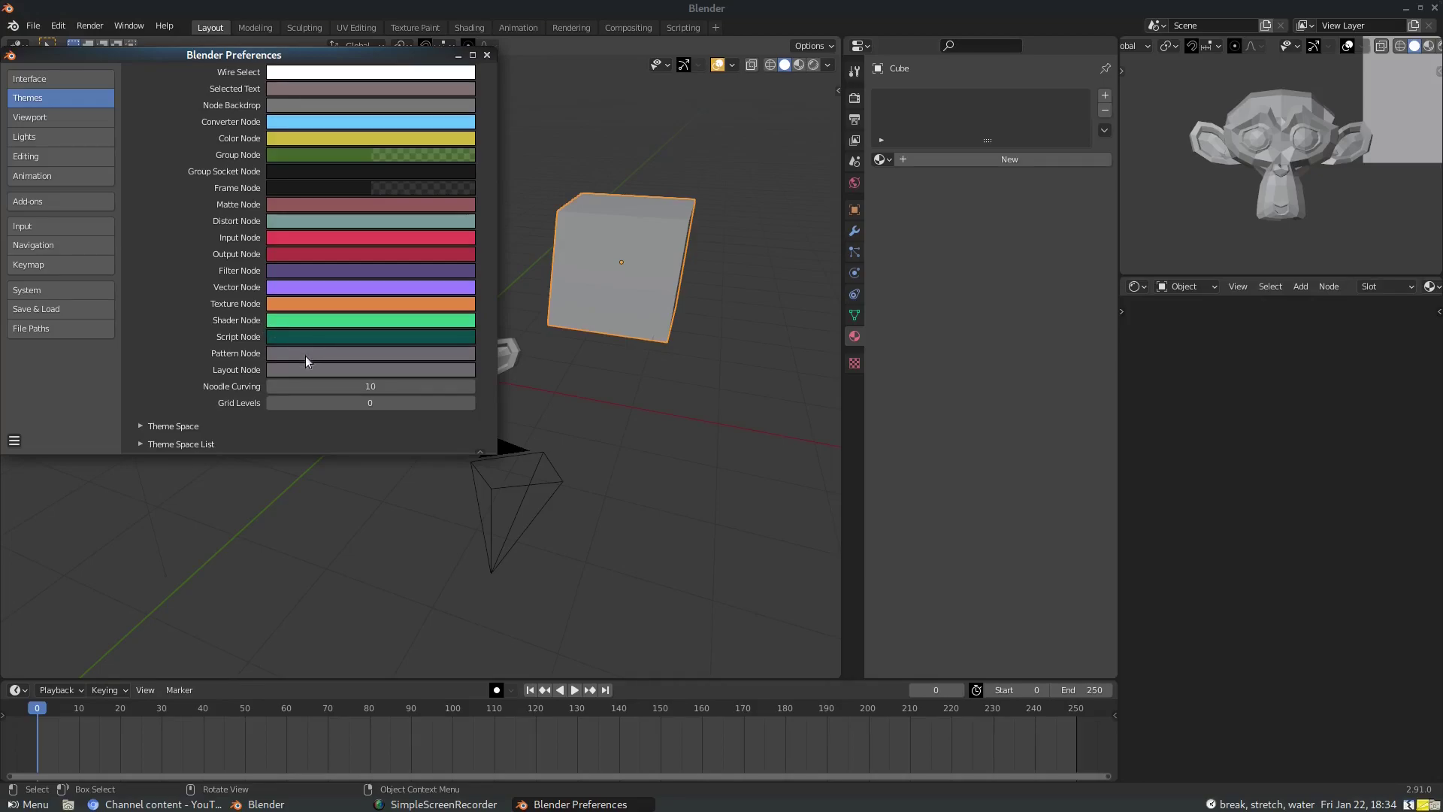
click(313, 368)
scroll(463, 221, down, 3)
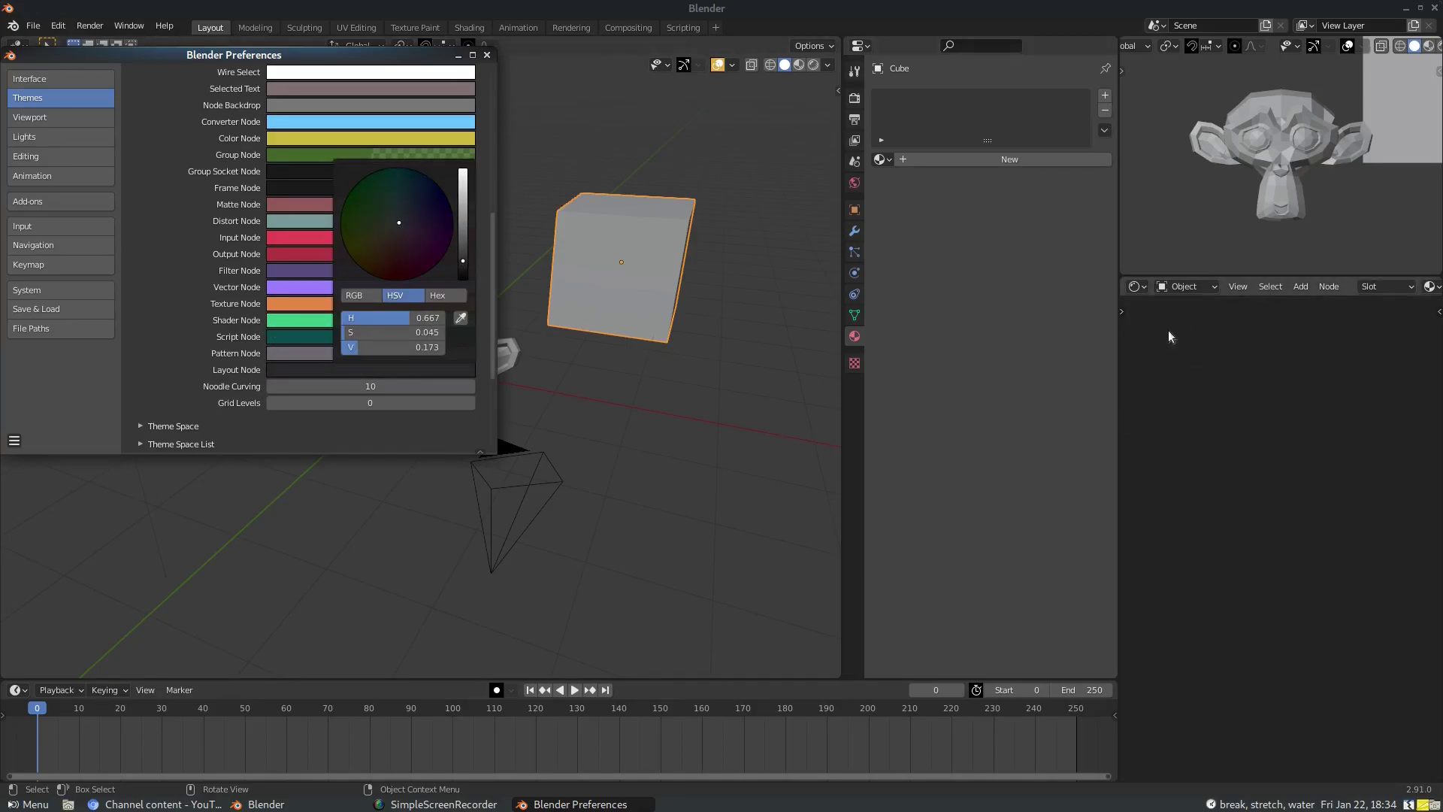
Change the Node Editor theme's Group Socket Node colour to light grey and its Frame Node colour to a slightly lighter dark grey
click(300, 190)
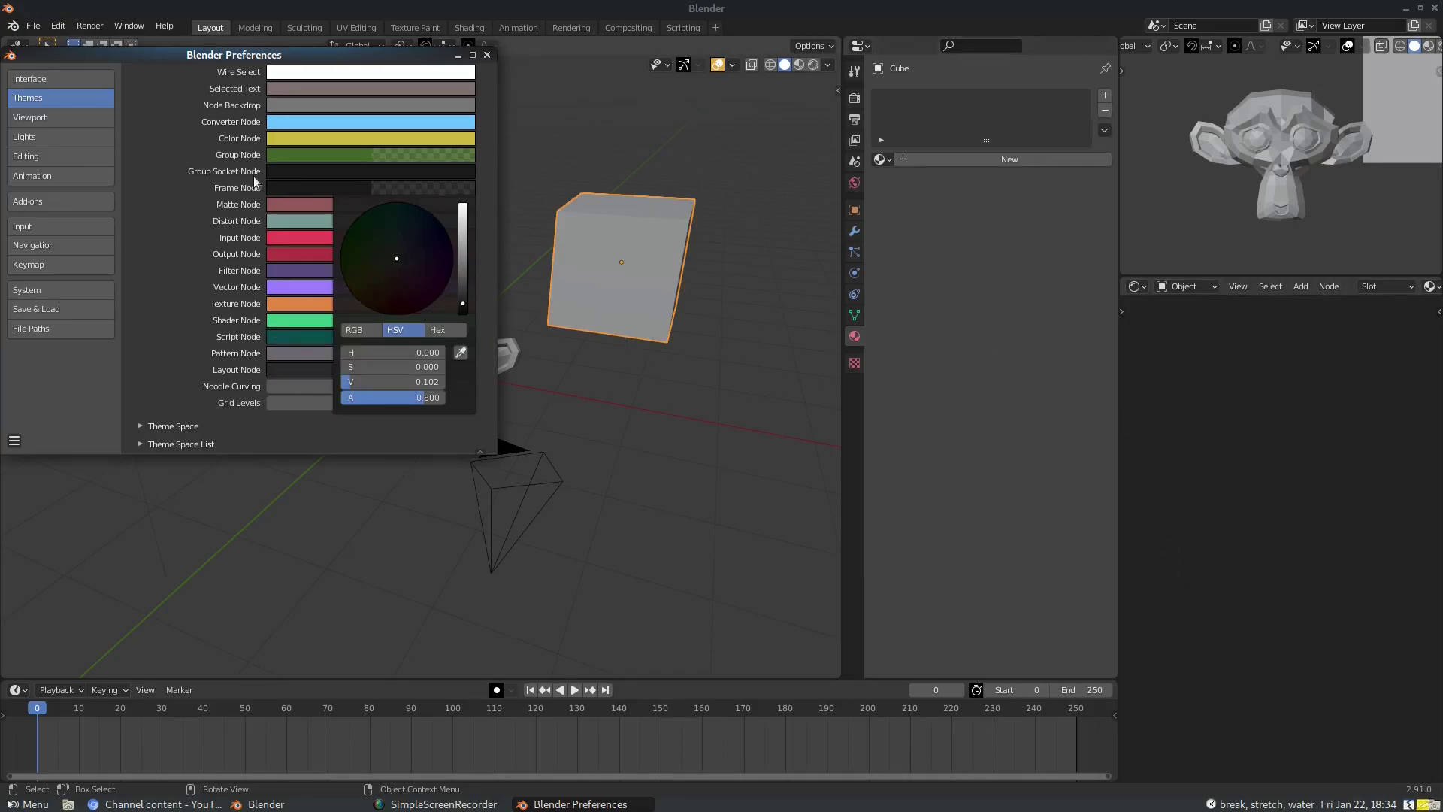
click(301, 171)
scroll(412, 218, up, 10)
scroll(230, 205, up, 8)
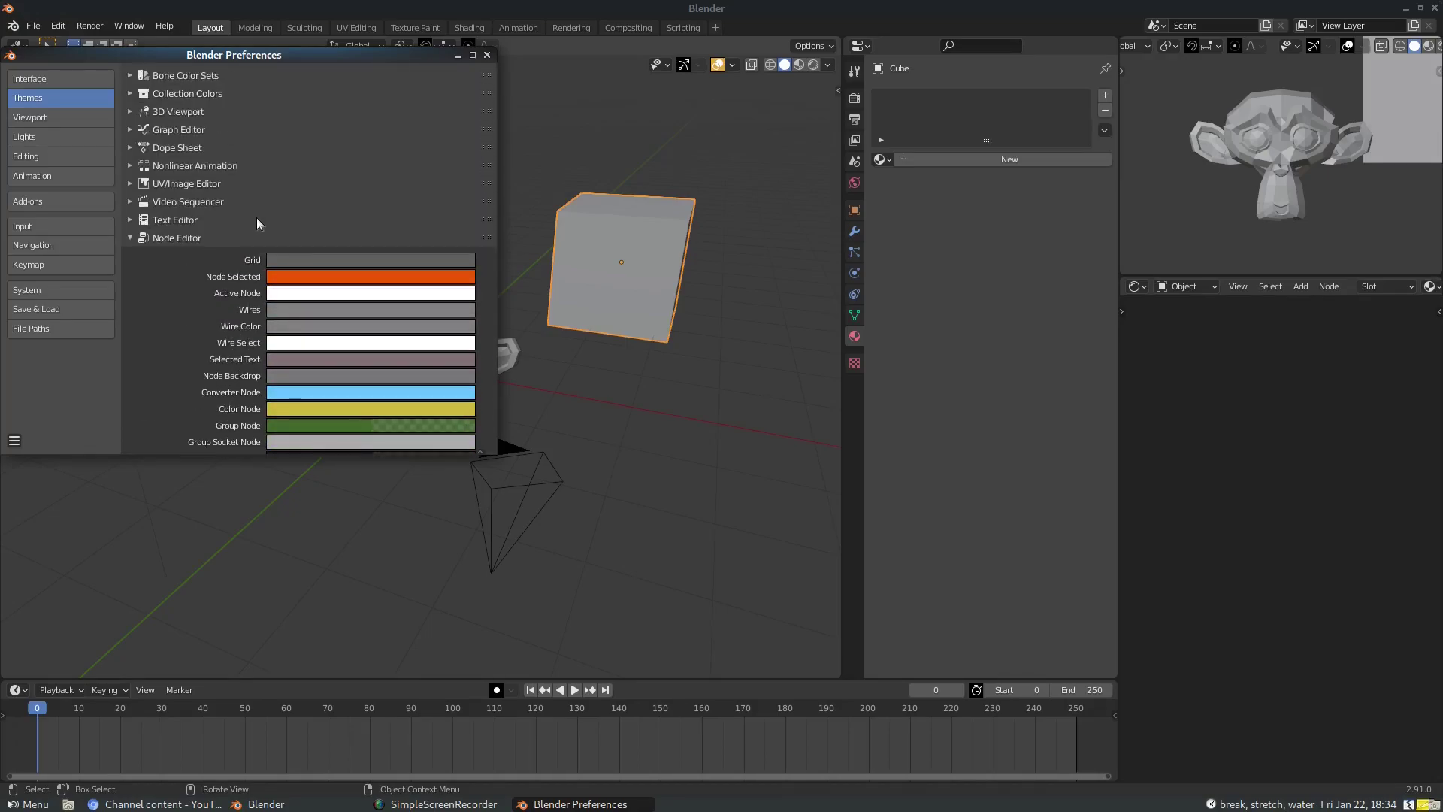
scroll(323, 296, down, 5)
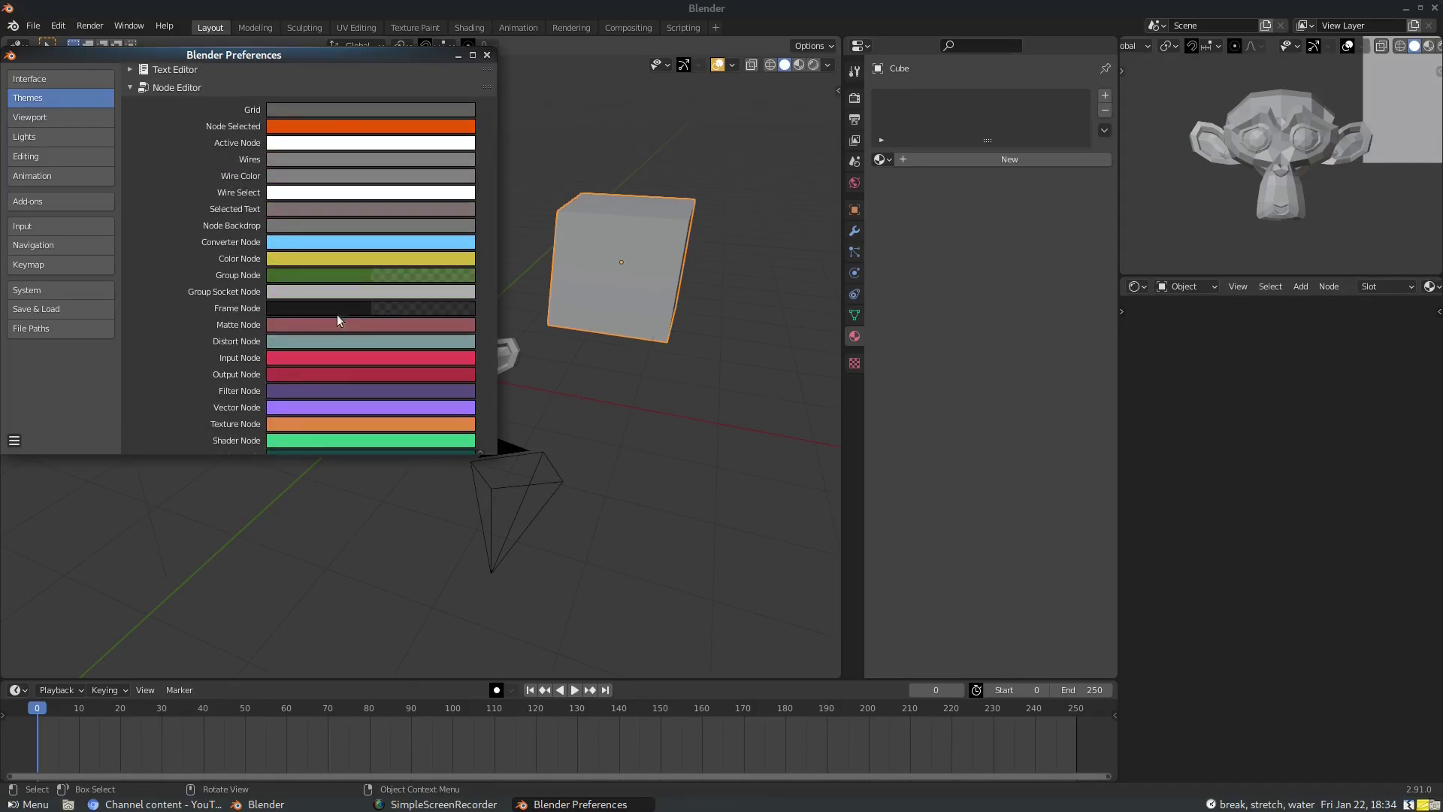
click(418, 304)
mouse_move(463, 194)
mouse_down()
mouse_move(463, 127)
mouse_move(463, 207)
mouse_up()
scroll(214, 296, down, 6)
click(391, 308)
Set the Window Background in the Node Editor's Theme Space colours to pure black
click(162, 365)
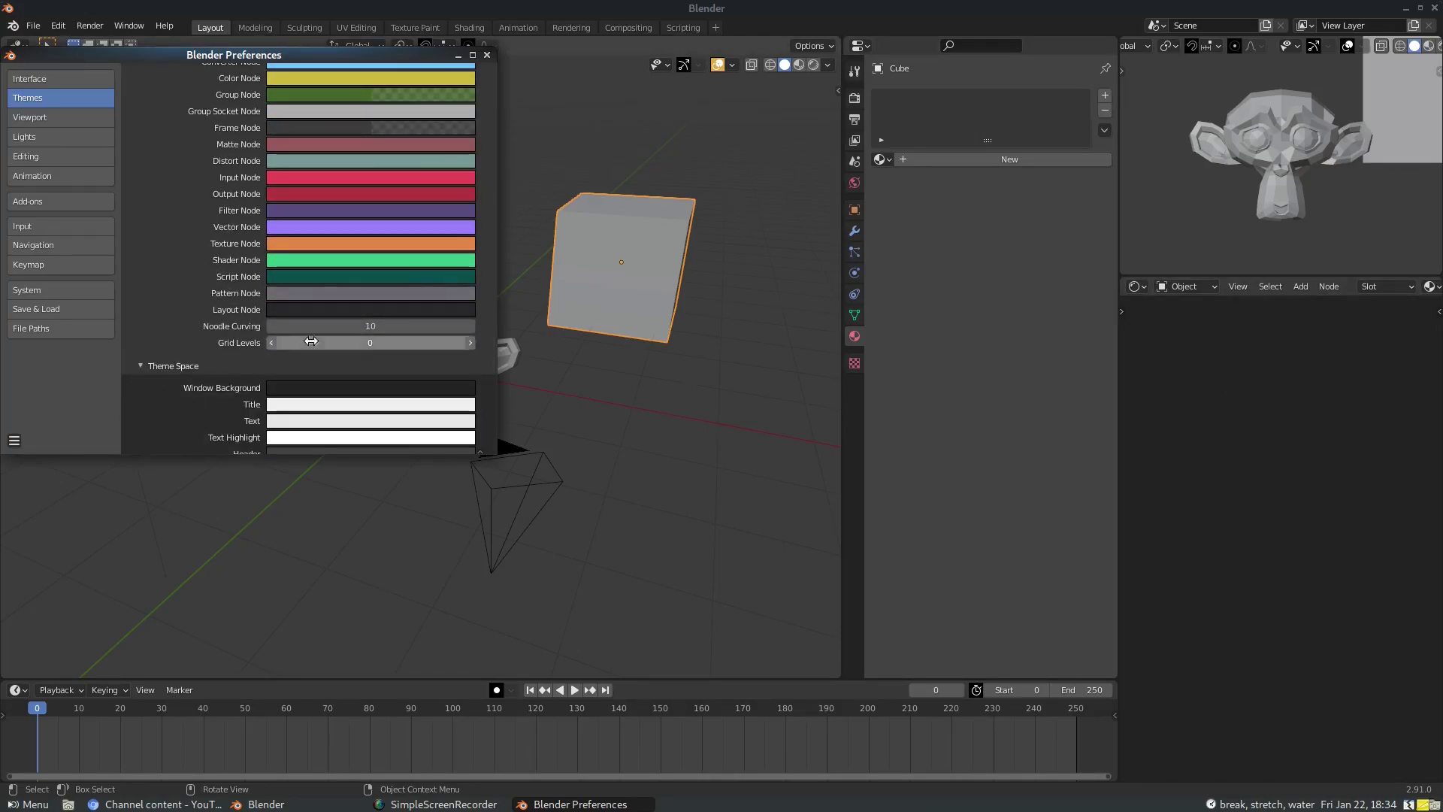
scroll(302, 248, down, 5)
click(454, 239)
mouse_move(463, 349)
mouse_down()
mouse_move(463, 254)
mouse_move(453, 359)
mouse_up()
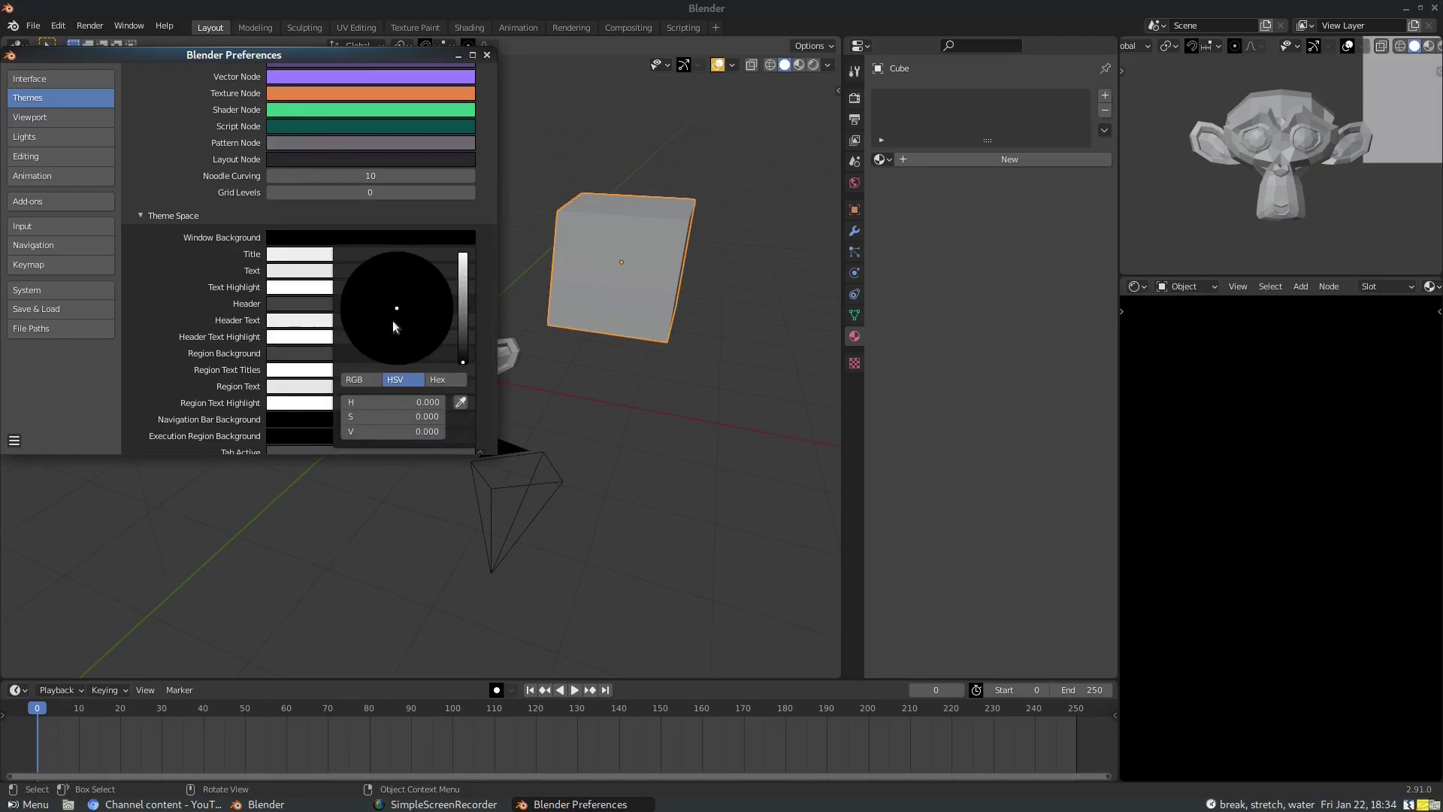
Try pure white as the Node Editor's Window Background and return it to black
scroll(188, 229, up, 10)
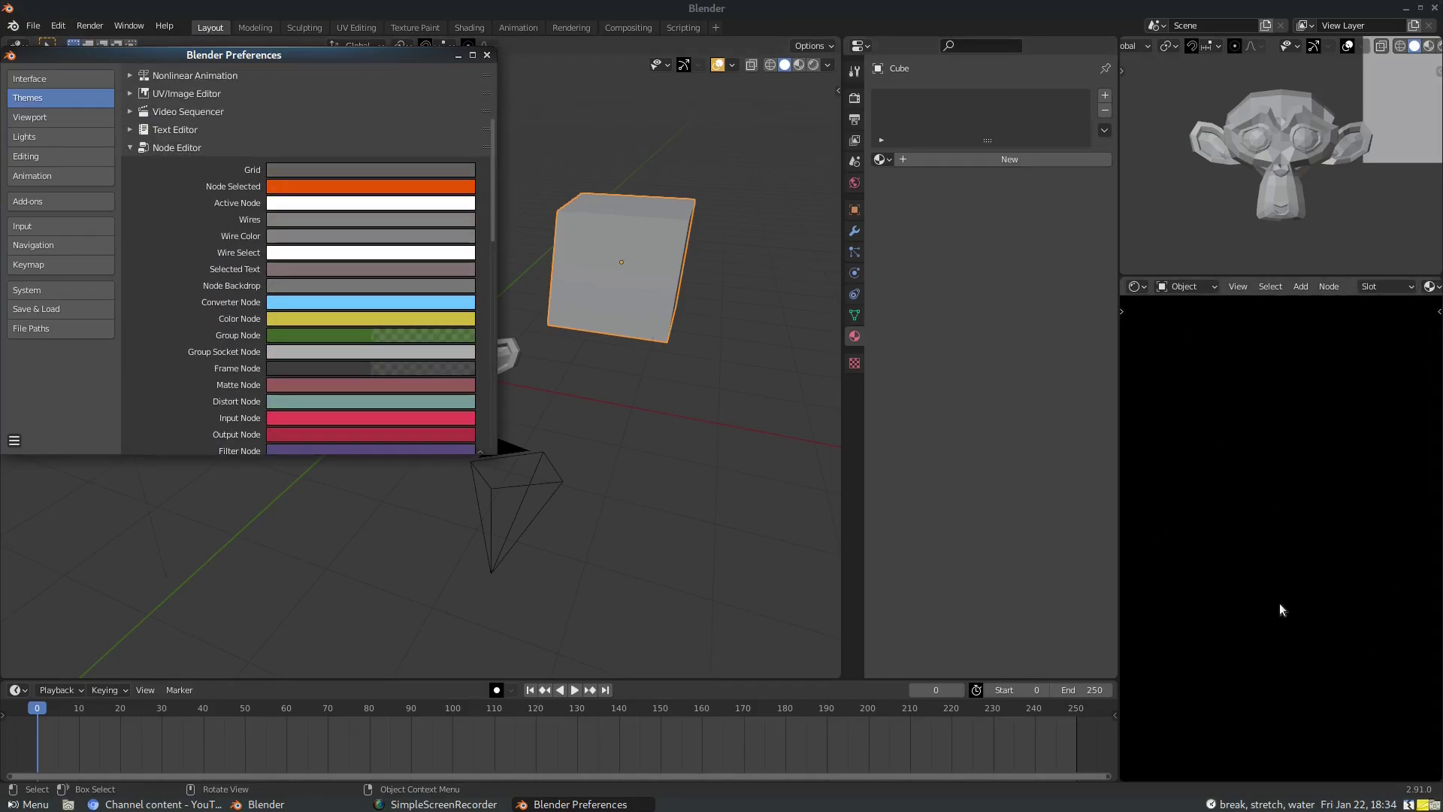
scroll(306, 294, down, 12)
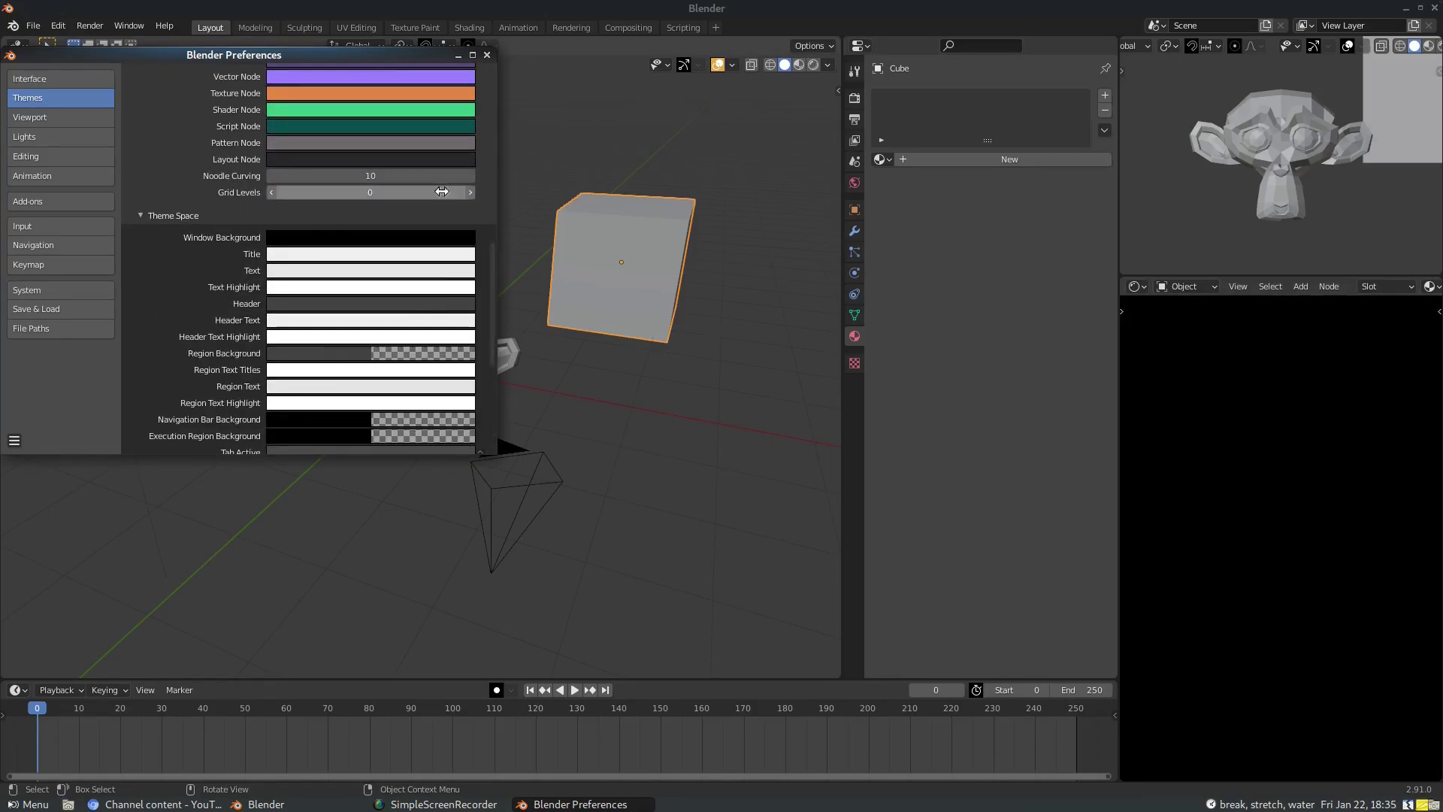
click(451, 237)
mouse_move(463, 266)
mouse_down()
mouse_move(463, 353)
mouse_move(467, 257)
mouse_up()
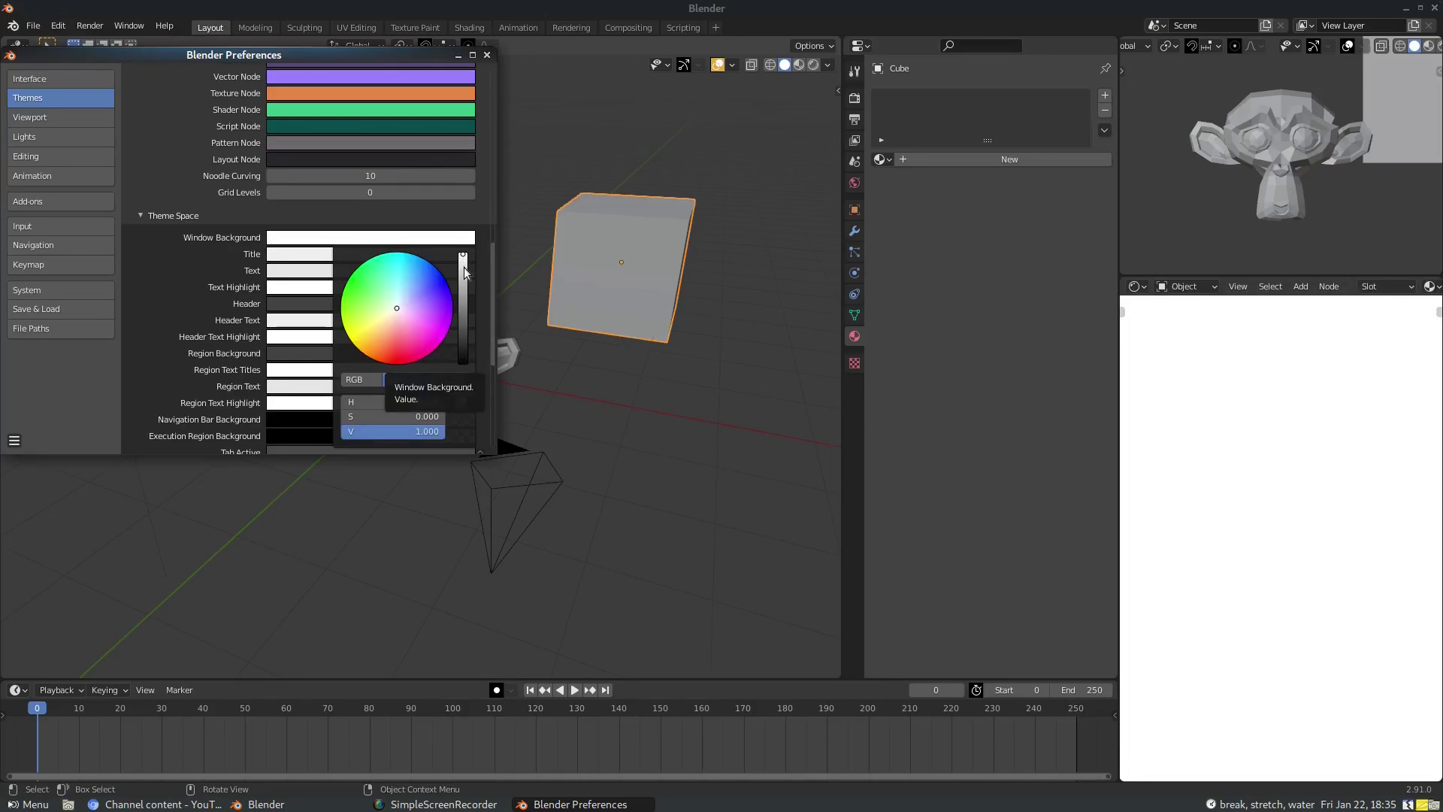
drag(463, 268, 463, 362)
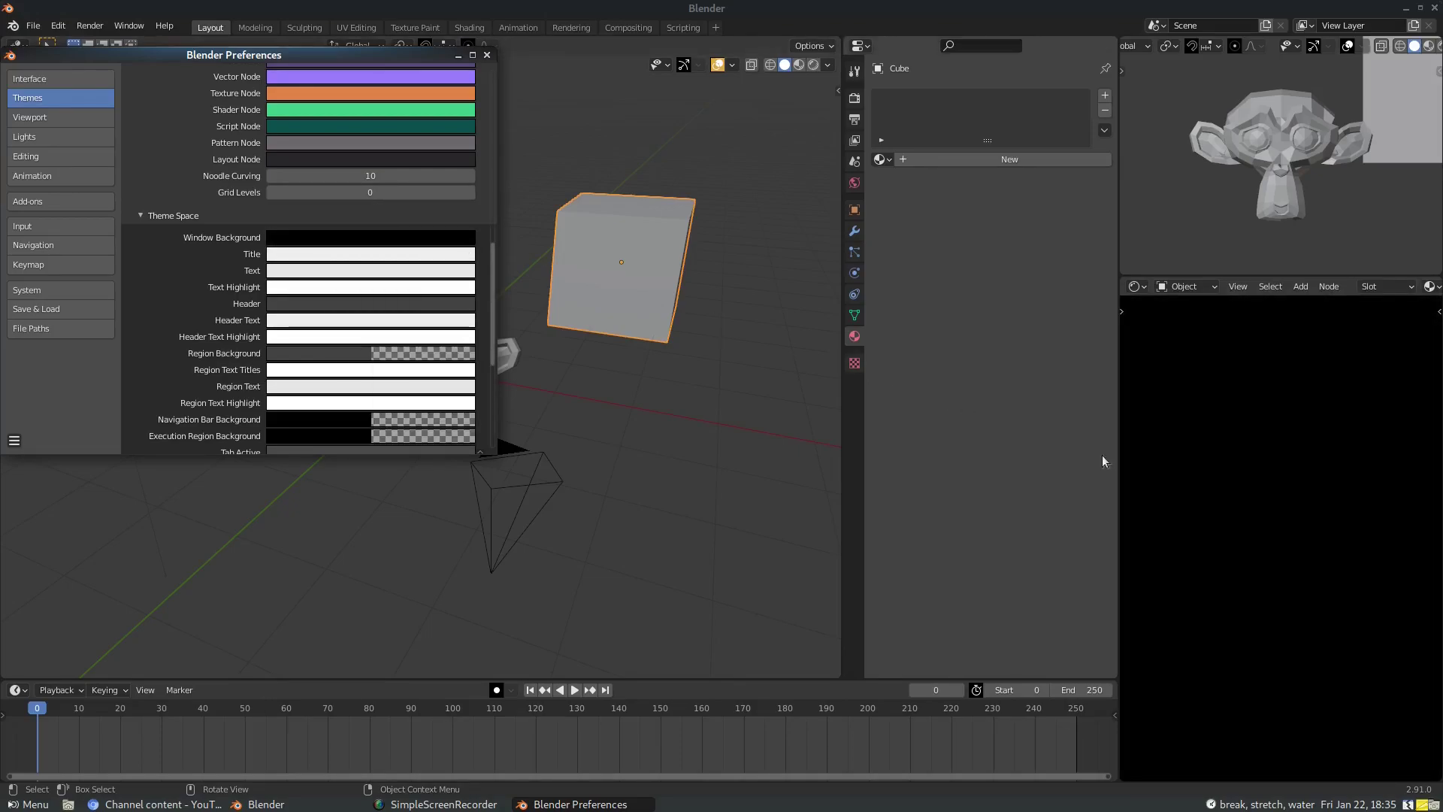
scroll(356, 276, down, 5)
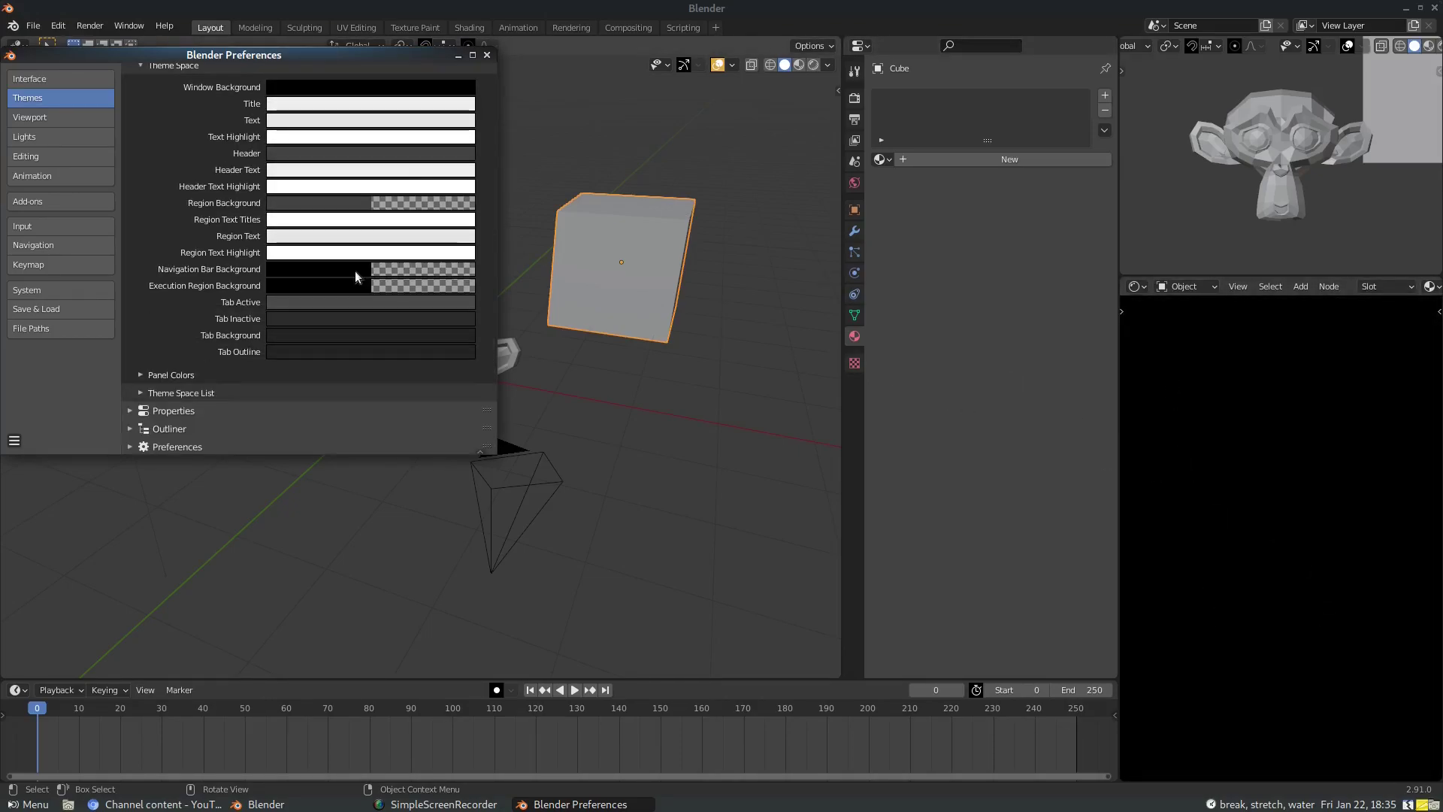
scroll(354, 278, up, 4)
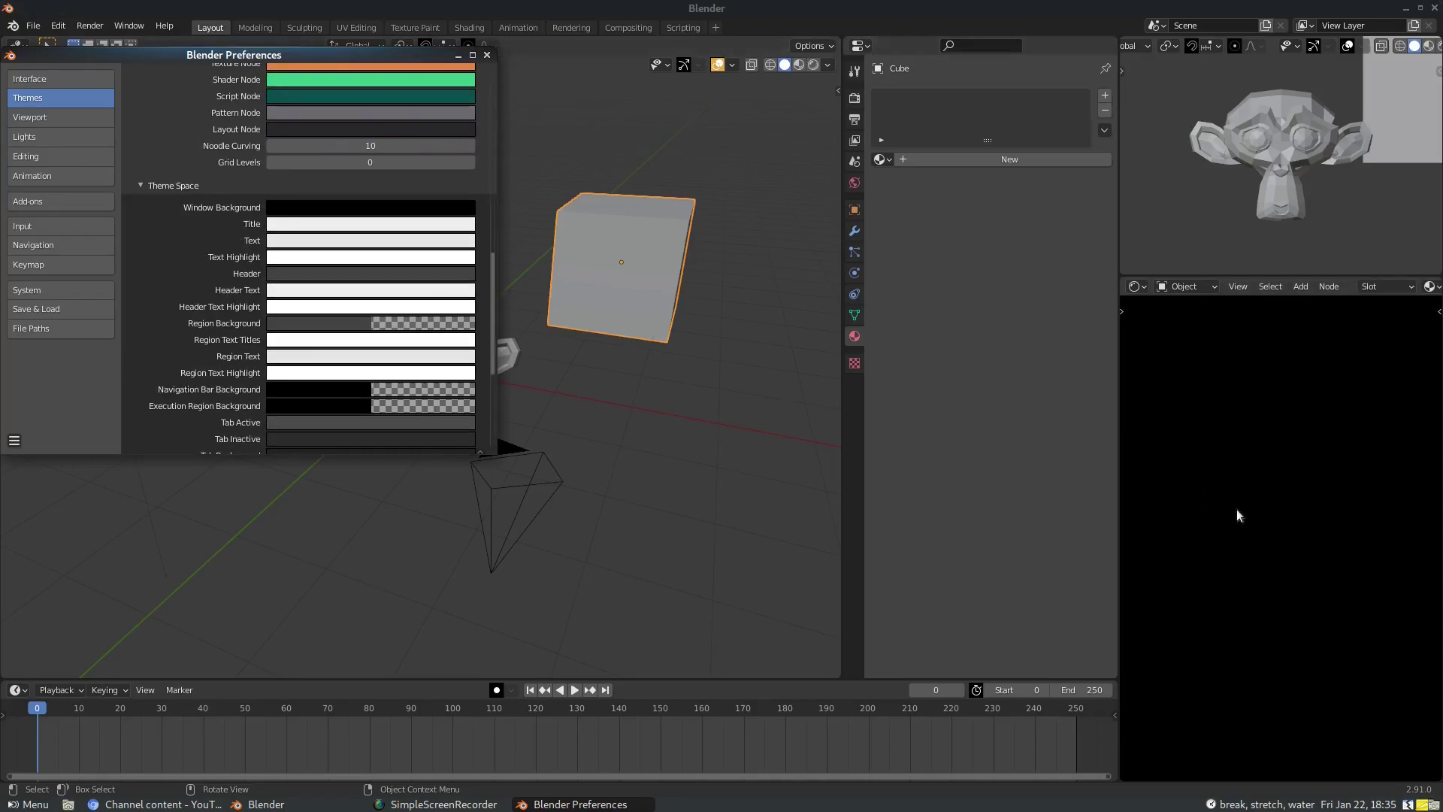
key(shift+a)
mouse_move(1202, 504)
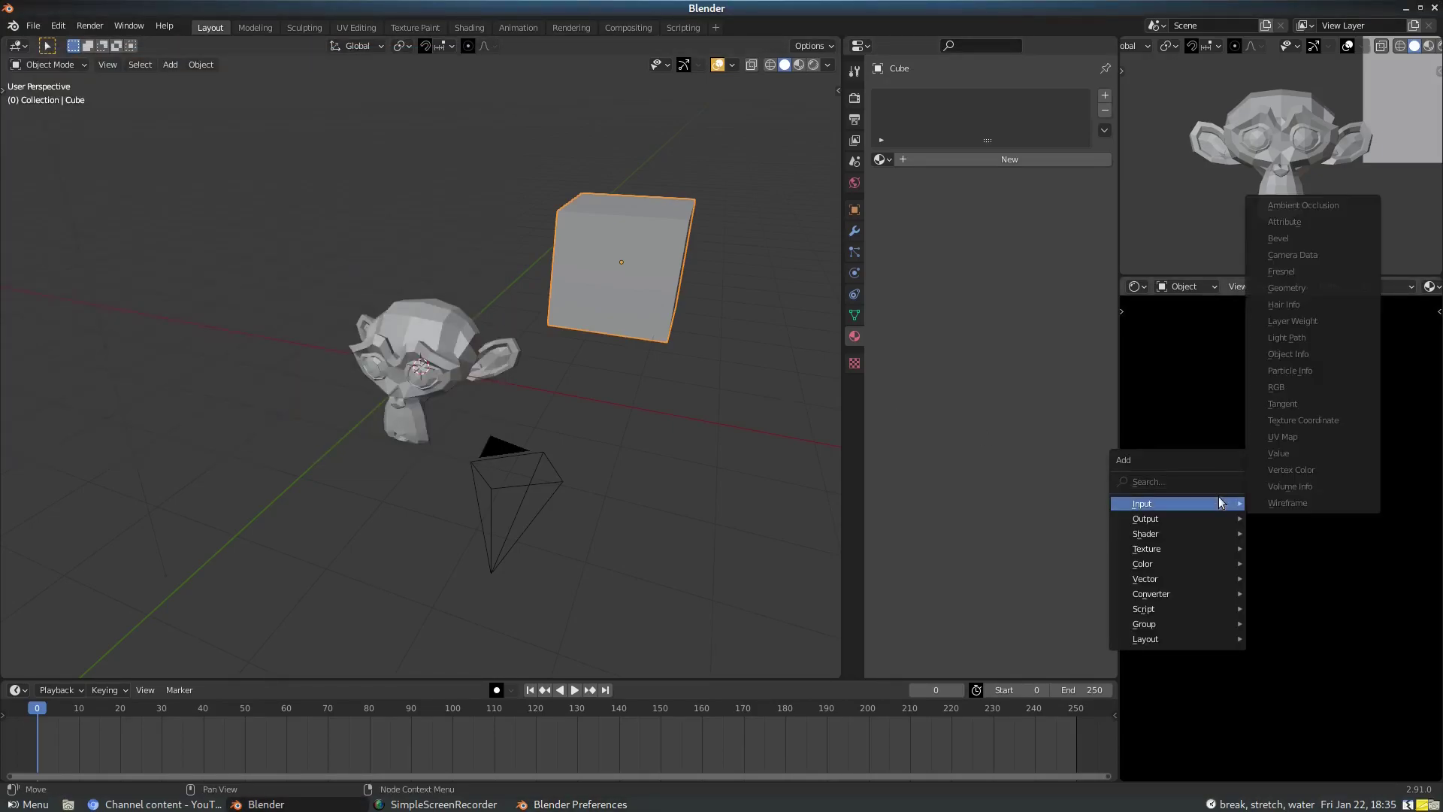
key(Escape)
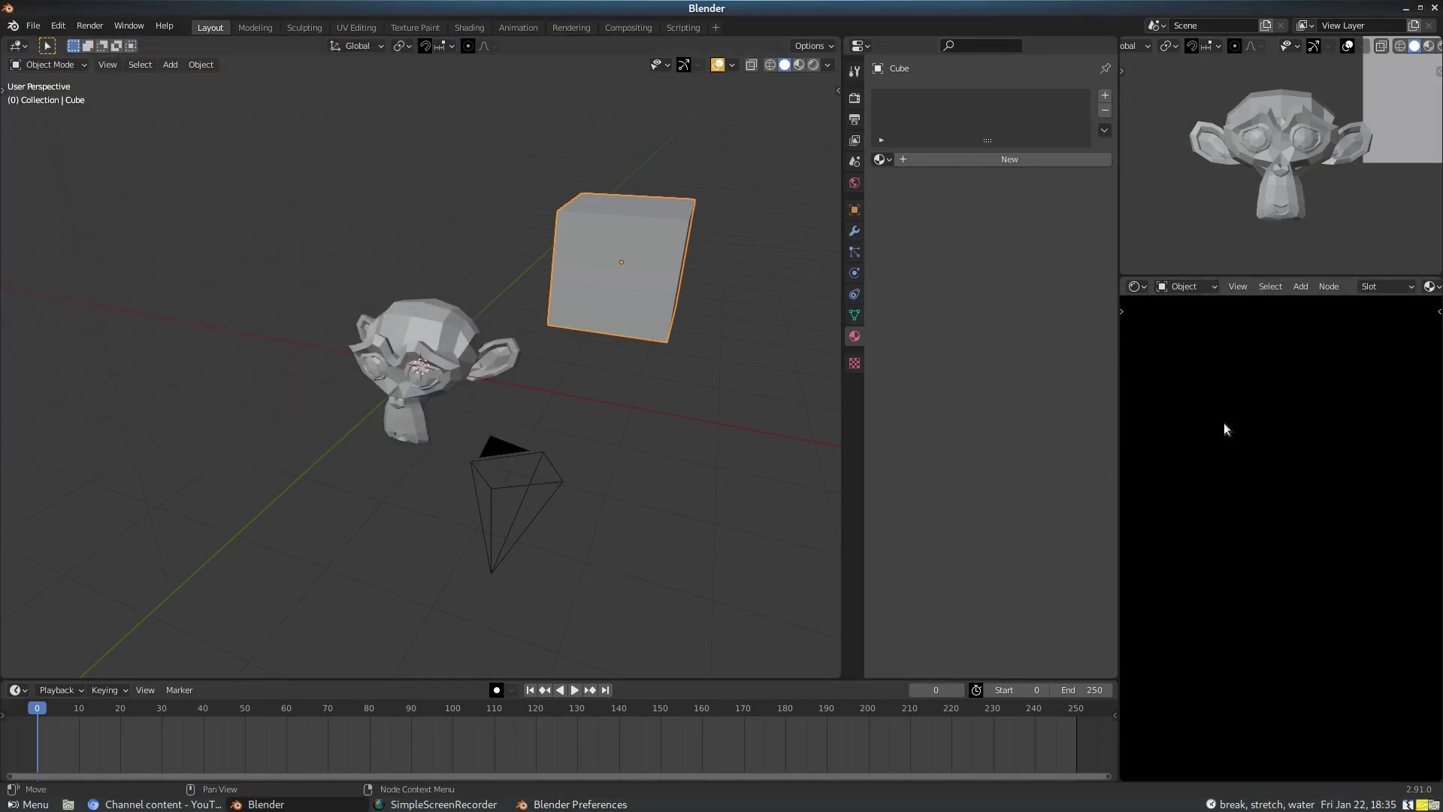
Create a new material for the cube in the Shader Editor and widen the Shader Editor and Properties areas
scroll(1365, 284, down, 3)
click(1365, 284)
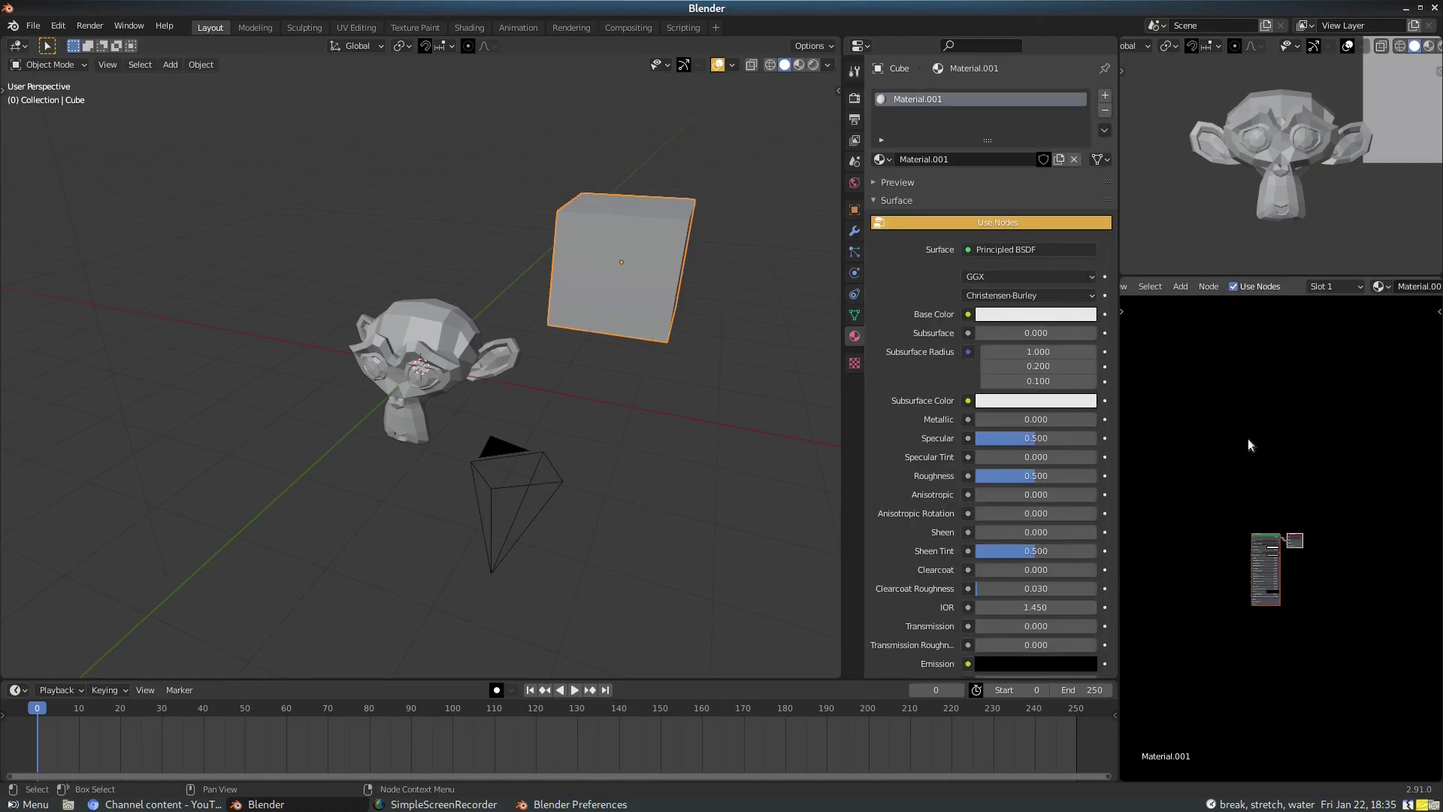
scroll(1262, 485, up, 7)
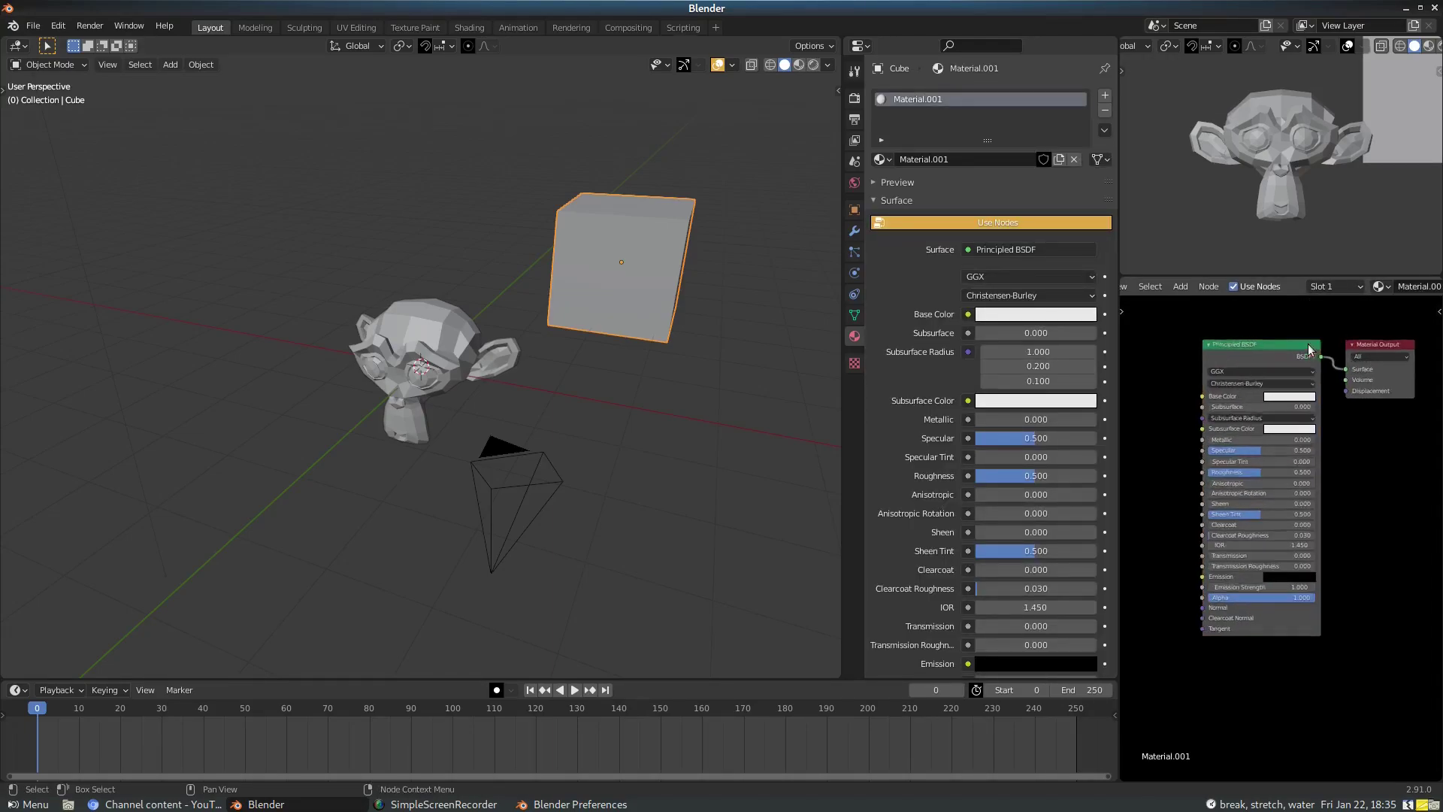
middle_drag(1319, 386, 1278, 440)
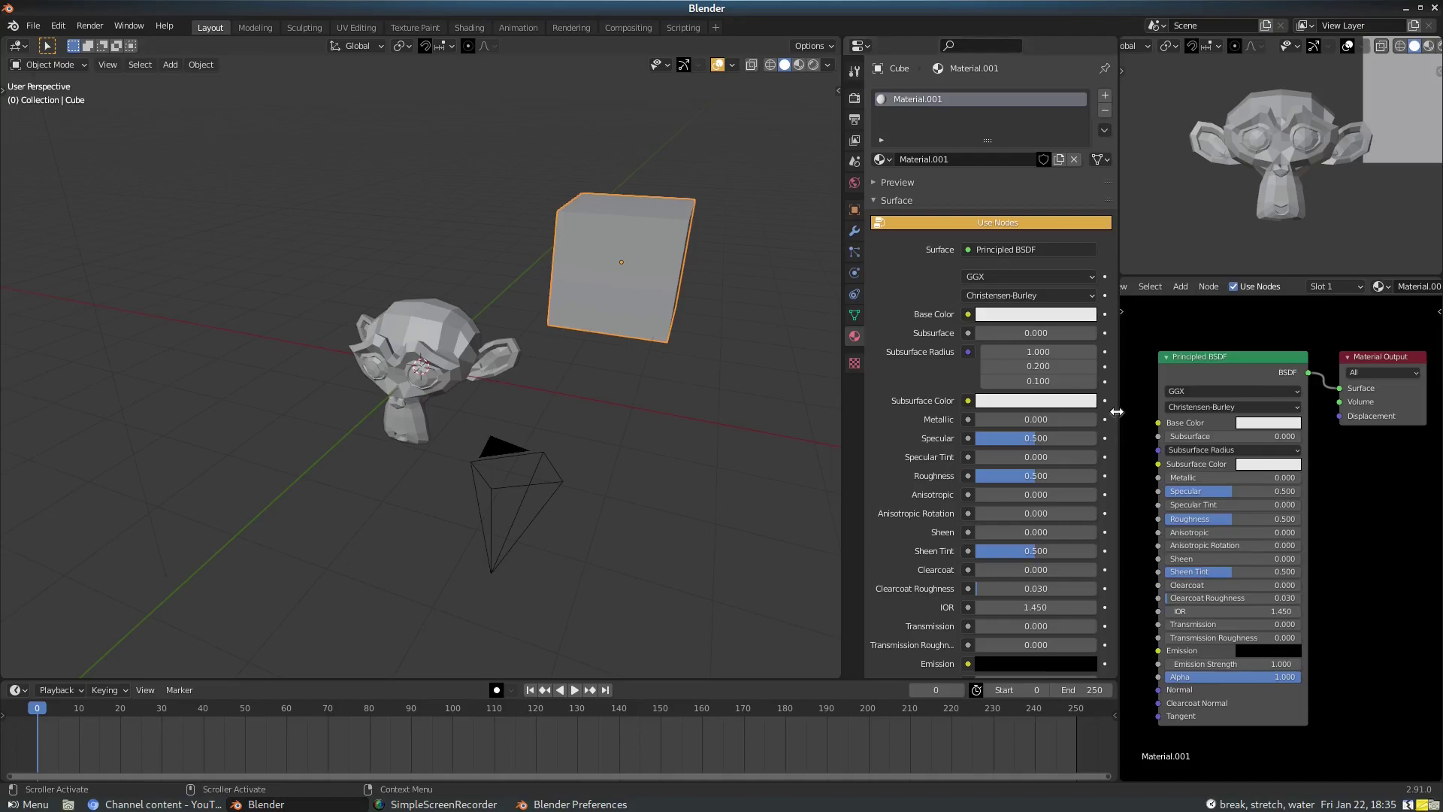
drag(1117, 412, 1025, 422)
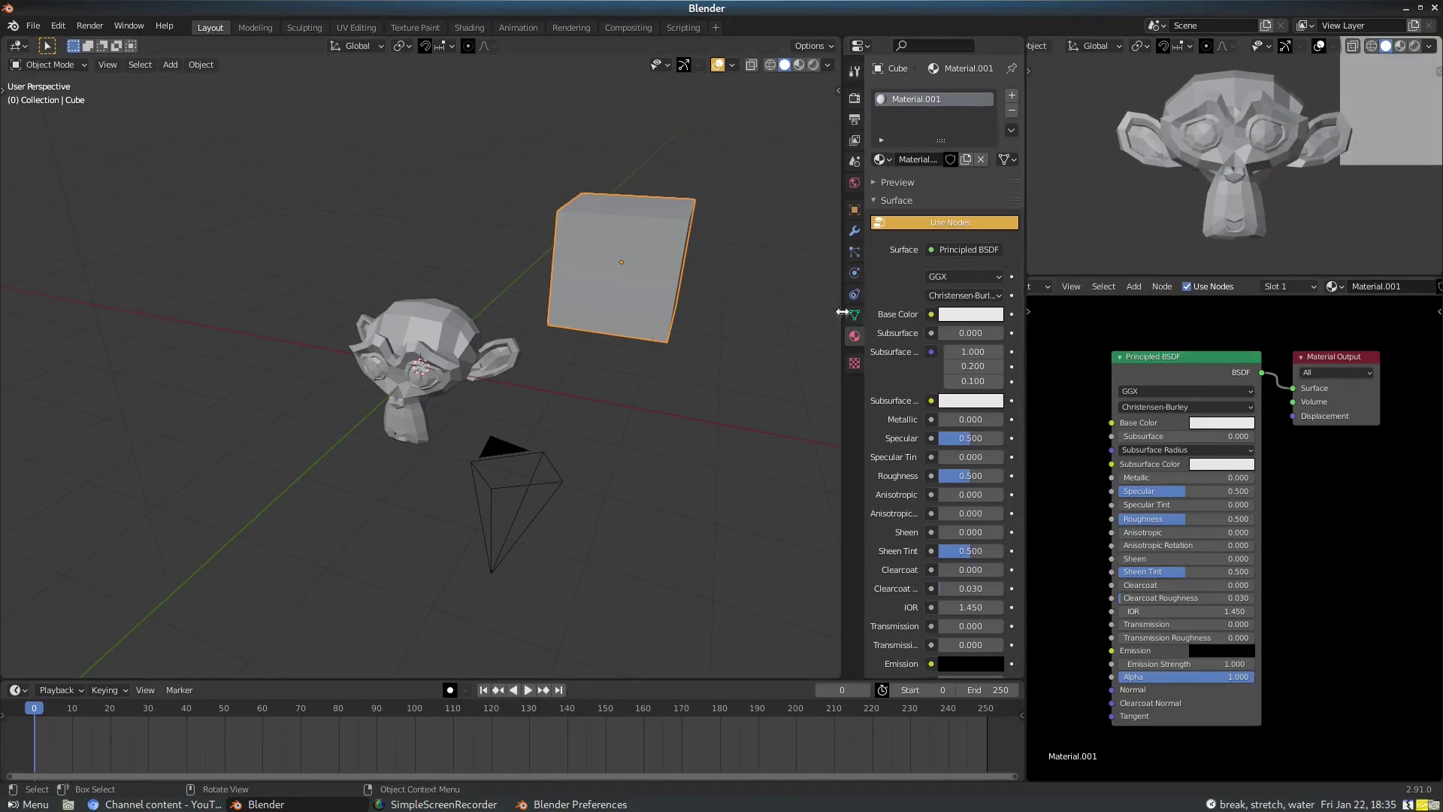
drag(845, 323, 811, 324)
Reposition the Material Output node slightly and move the Principled BSDF node farther away from it to spread out the node link
middle_drag(1362, 378, 1342, 373)
middle_drag(1195, 487, 1253, 478)
scroll(1209, 481, up, 1)
scroll(1223, 481, down, 1)
scroll(1301, 448, down, 3)
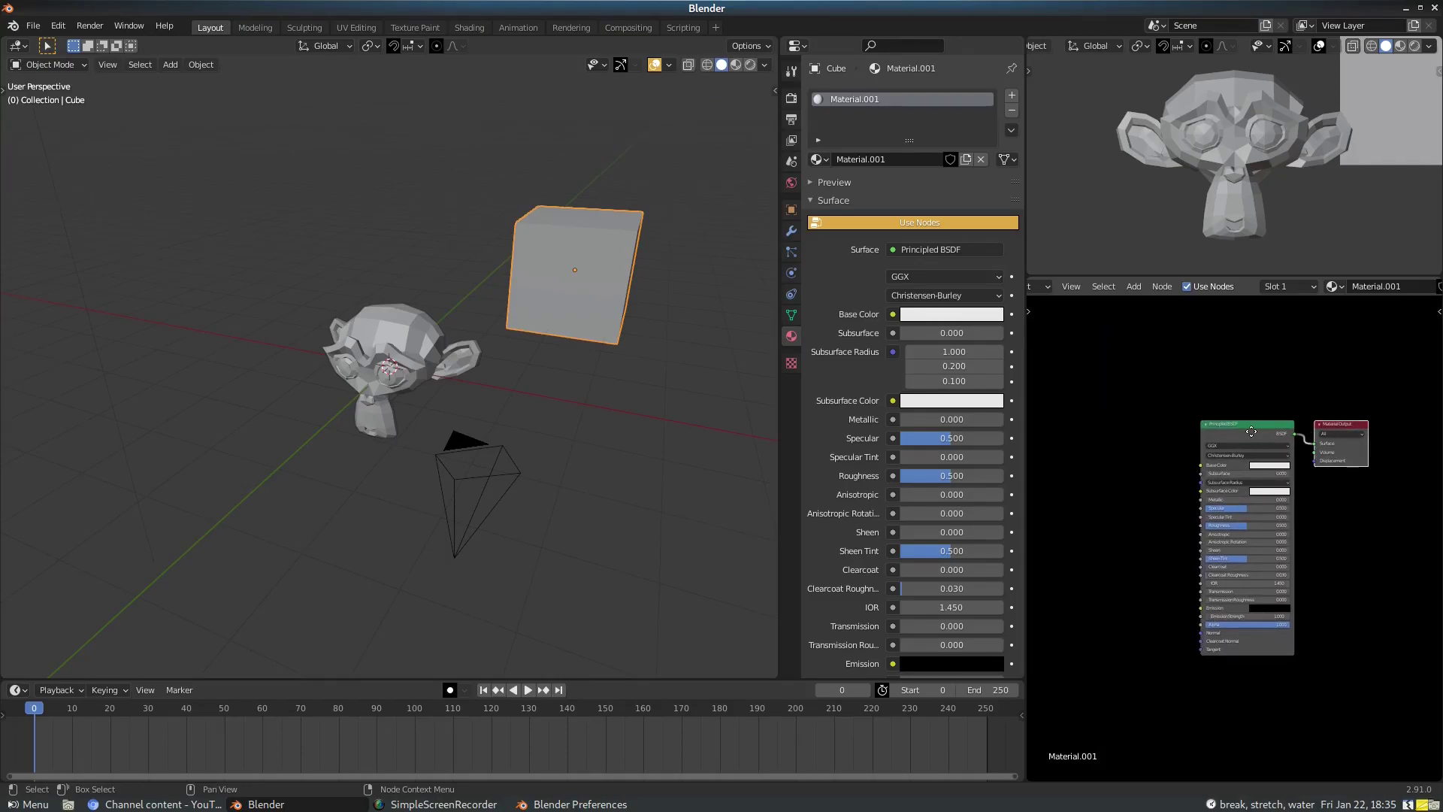
drag(1251, 431, 1172, 422)
Return to the theme preferences, collapse the Node Editor colours, and review the Outliner's theme colours
click(580, 804)
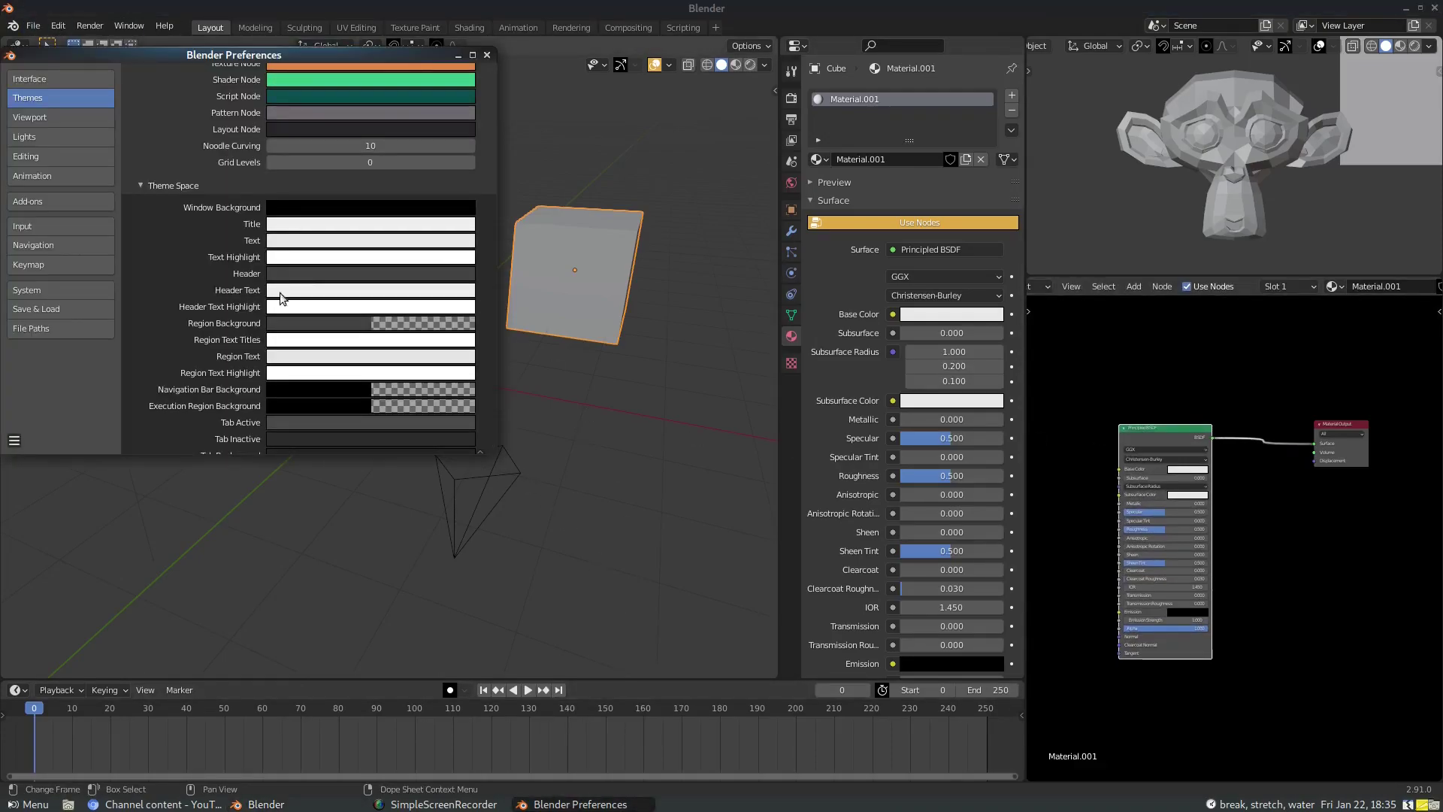
click(142, 183)
scroll(166, 251, up, 6)
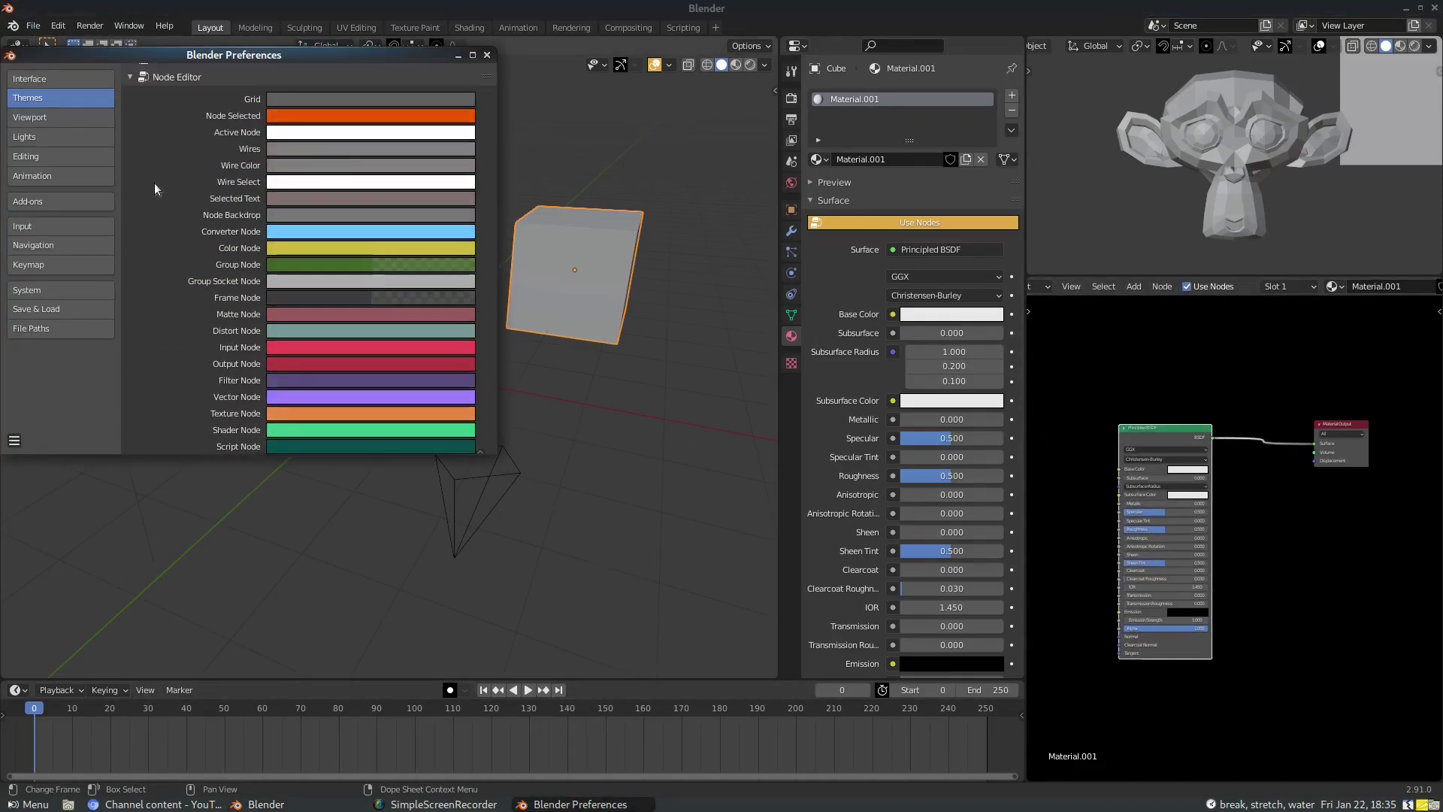
scroll(155, 188, up, 5)
click(131, 228)
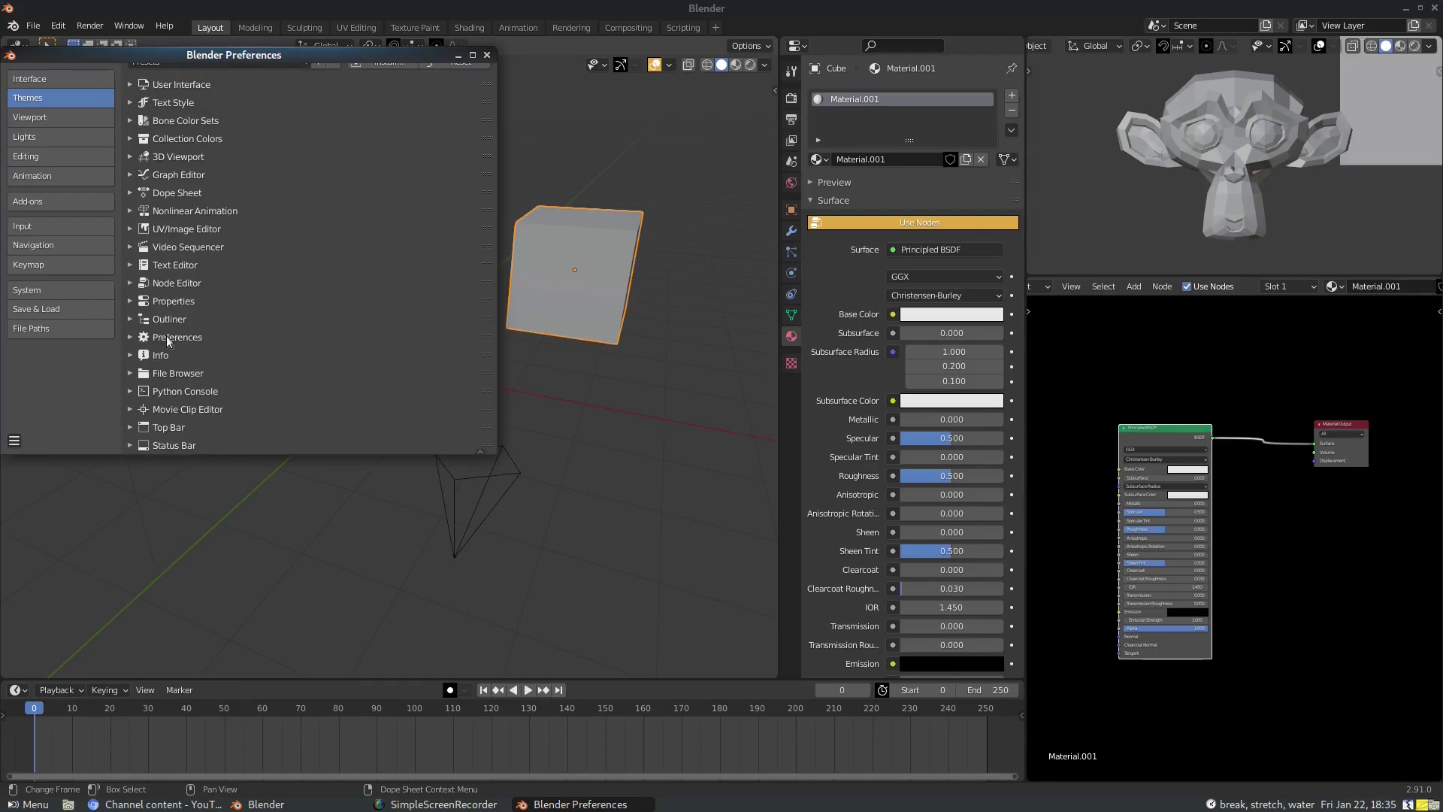
click(130, 318)
scroll(273, 345, down, 8)
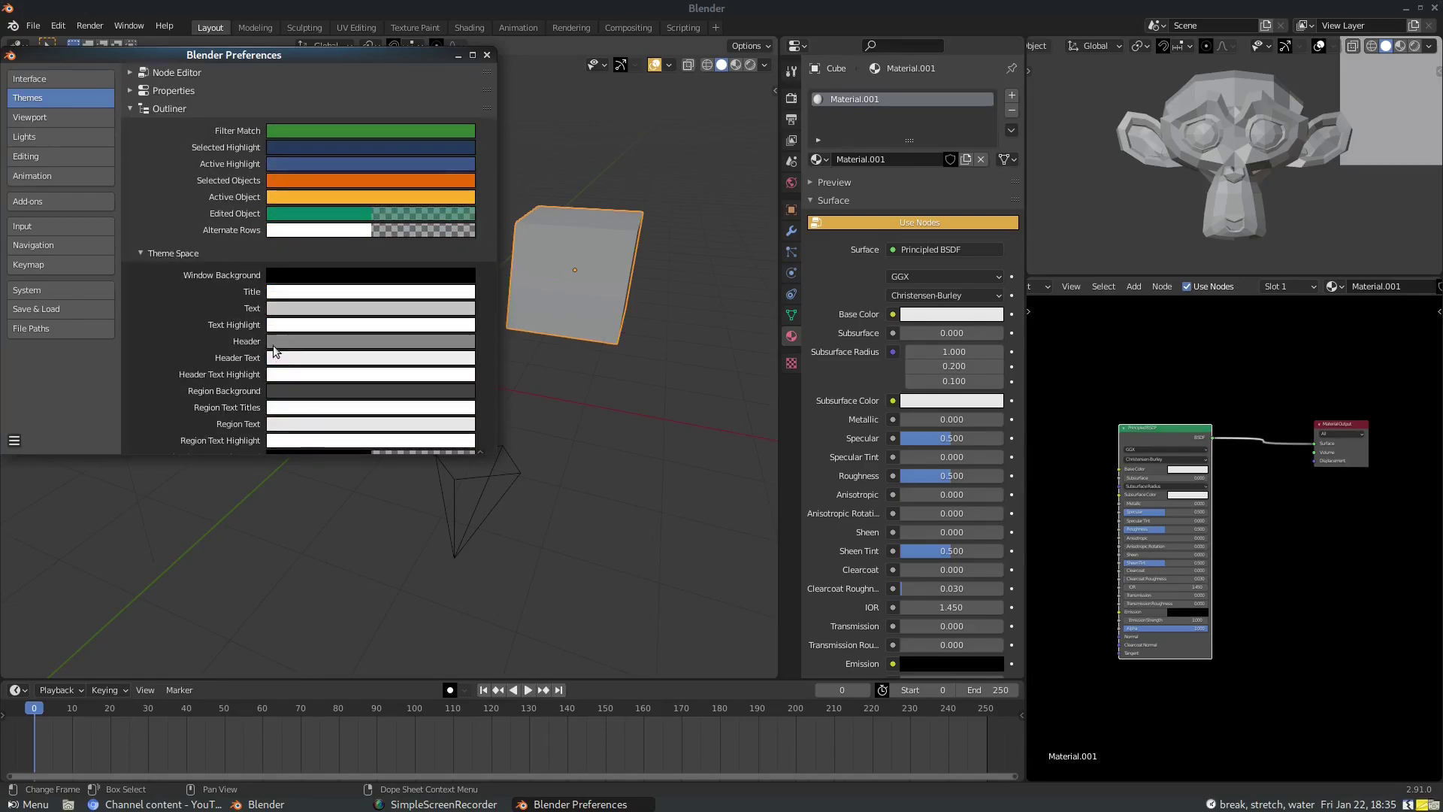
click(142, 193)
scroll(139, 226, up, 5)
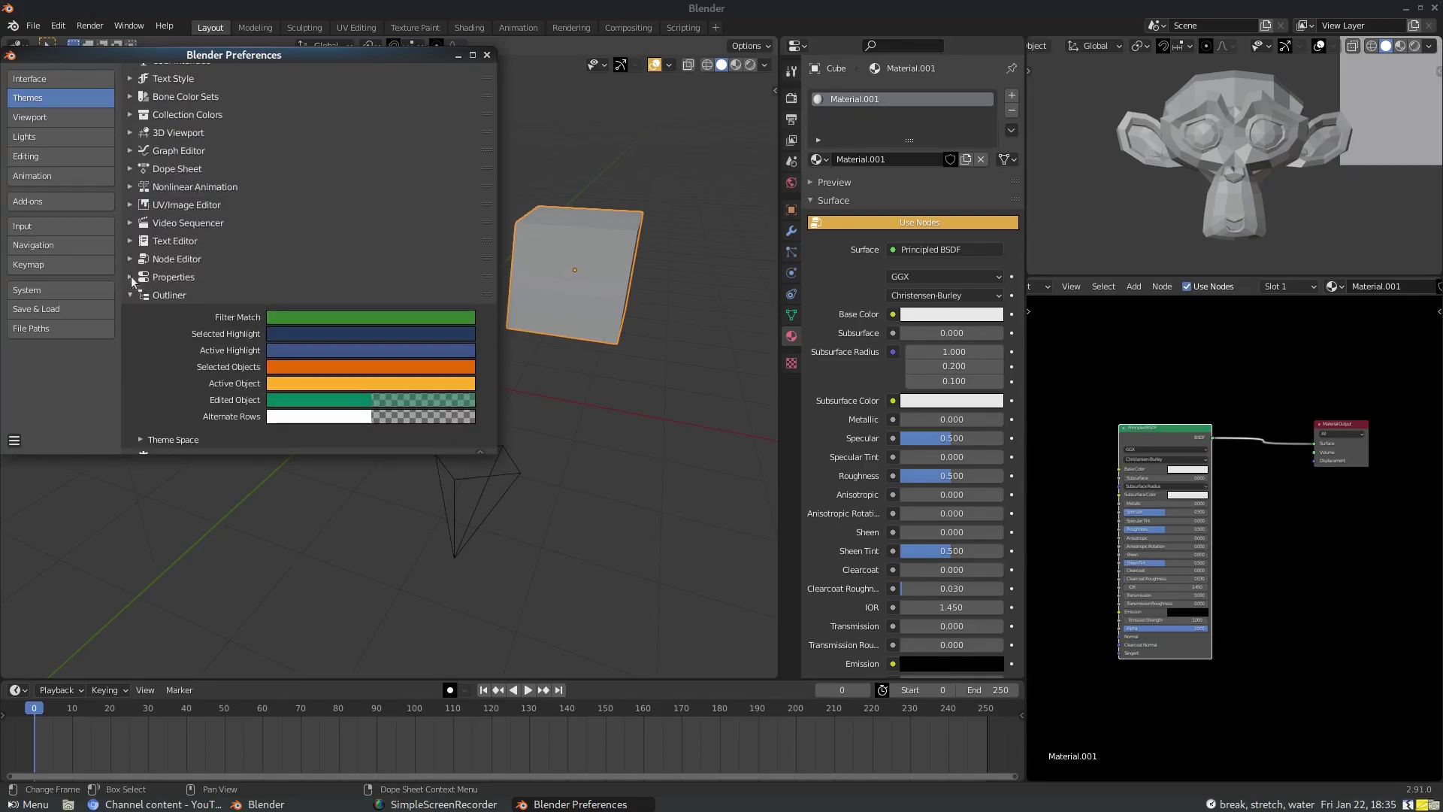
click(130, 319)
Expand the Properties theme's Theme Space colours and set the Window Background to black
click(131, 301)
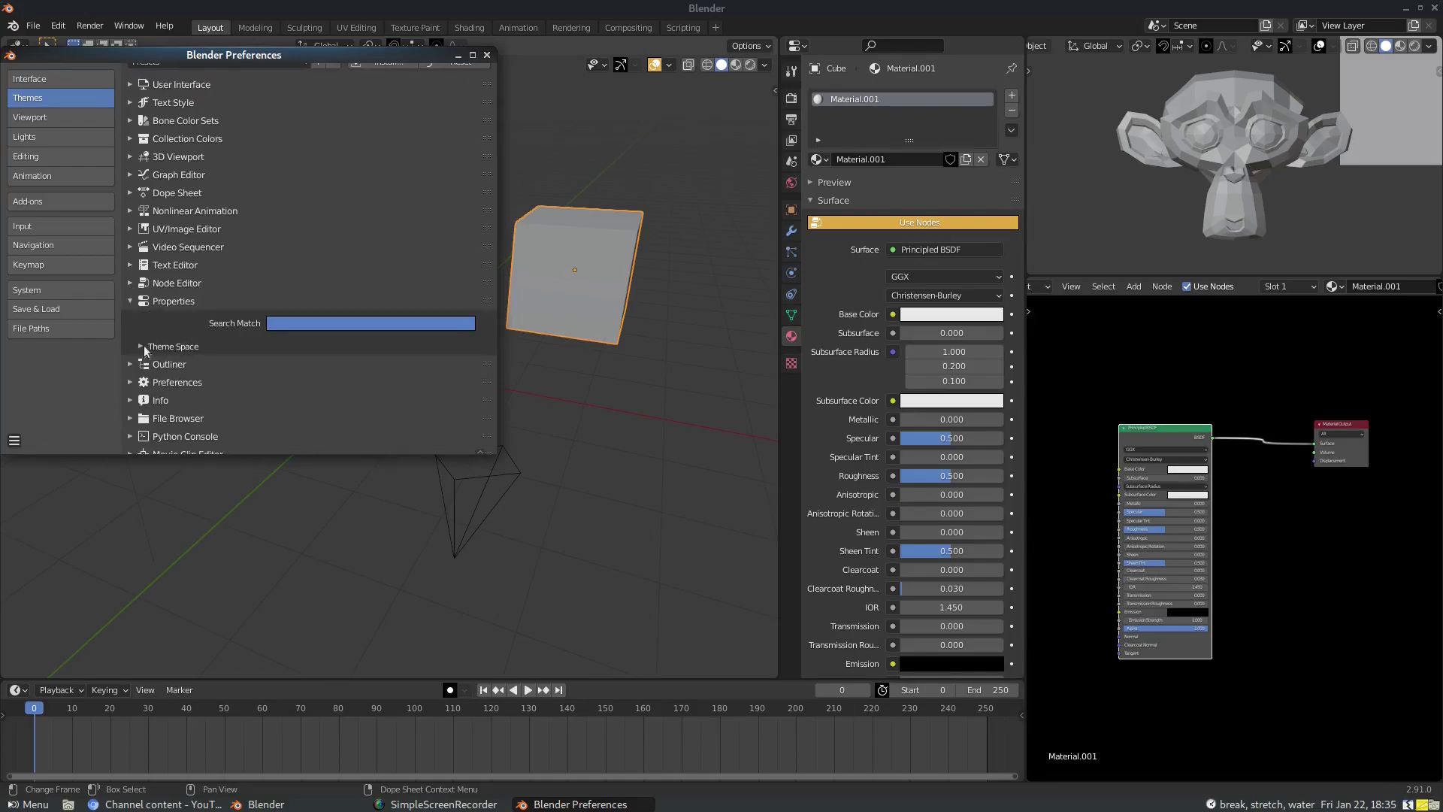
click(140, 346)
scroll(324, 373, down, 5)
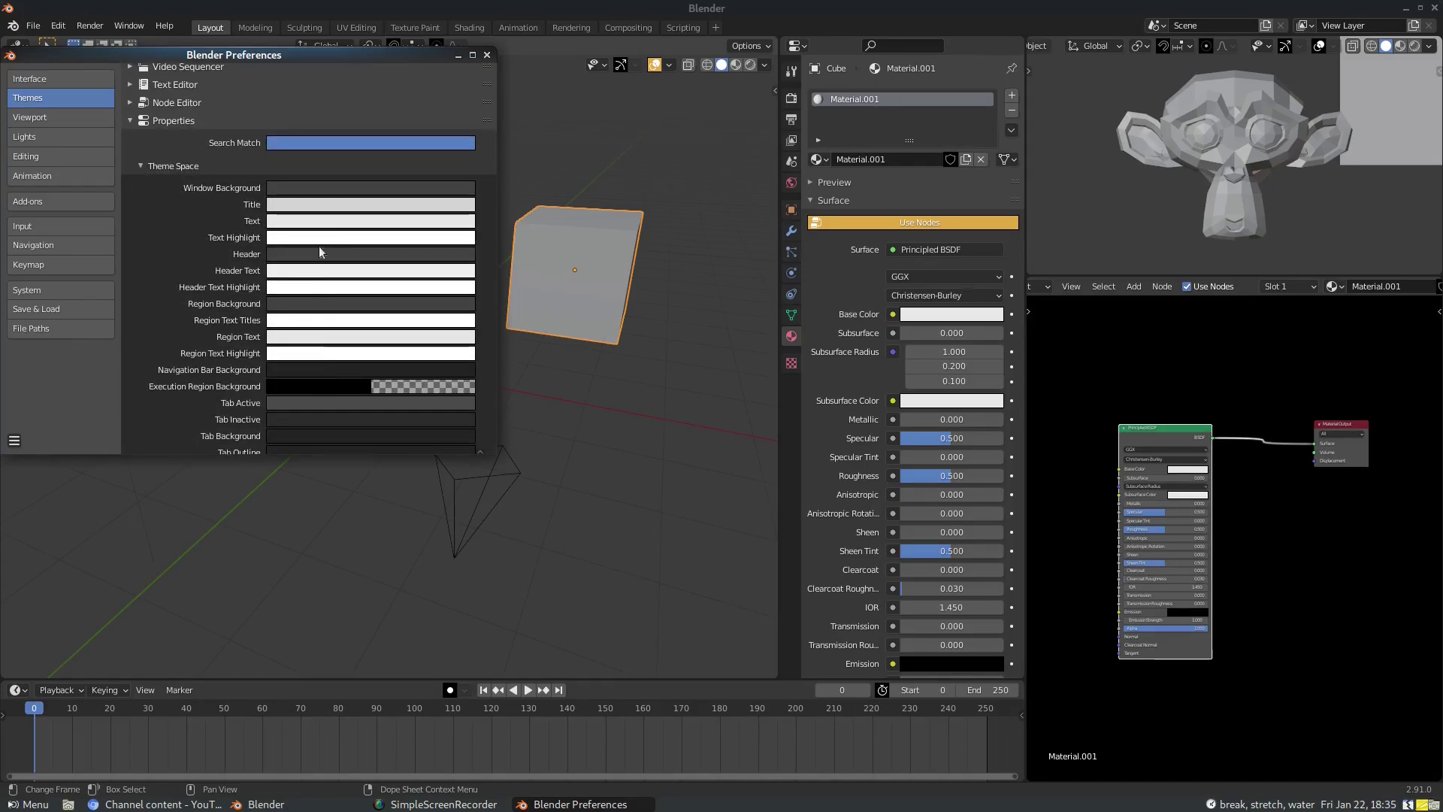
click(315, 188)
drag(467, 238, 463, 315)
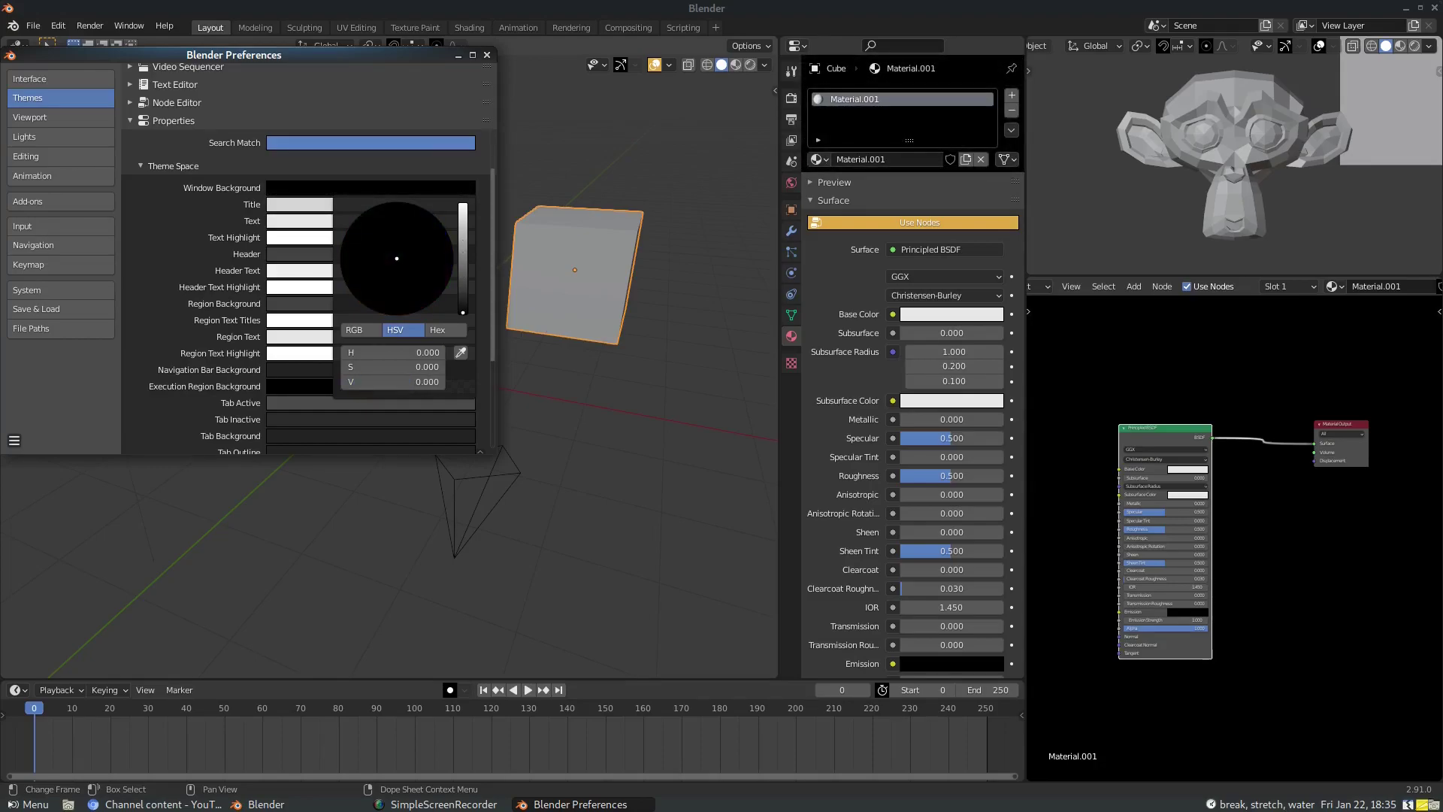
Change the Properties theme's Window Background to a saturated green and collapse the Properties colours
click(331, 187)
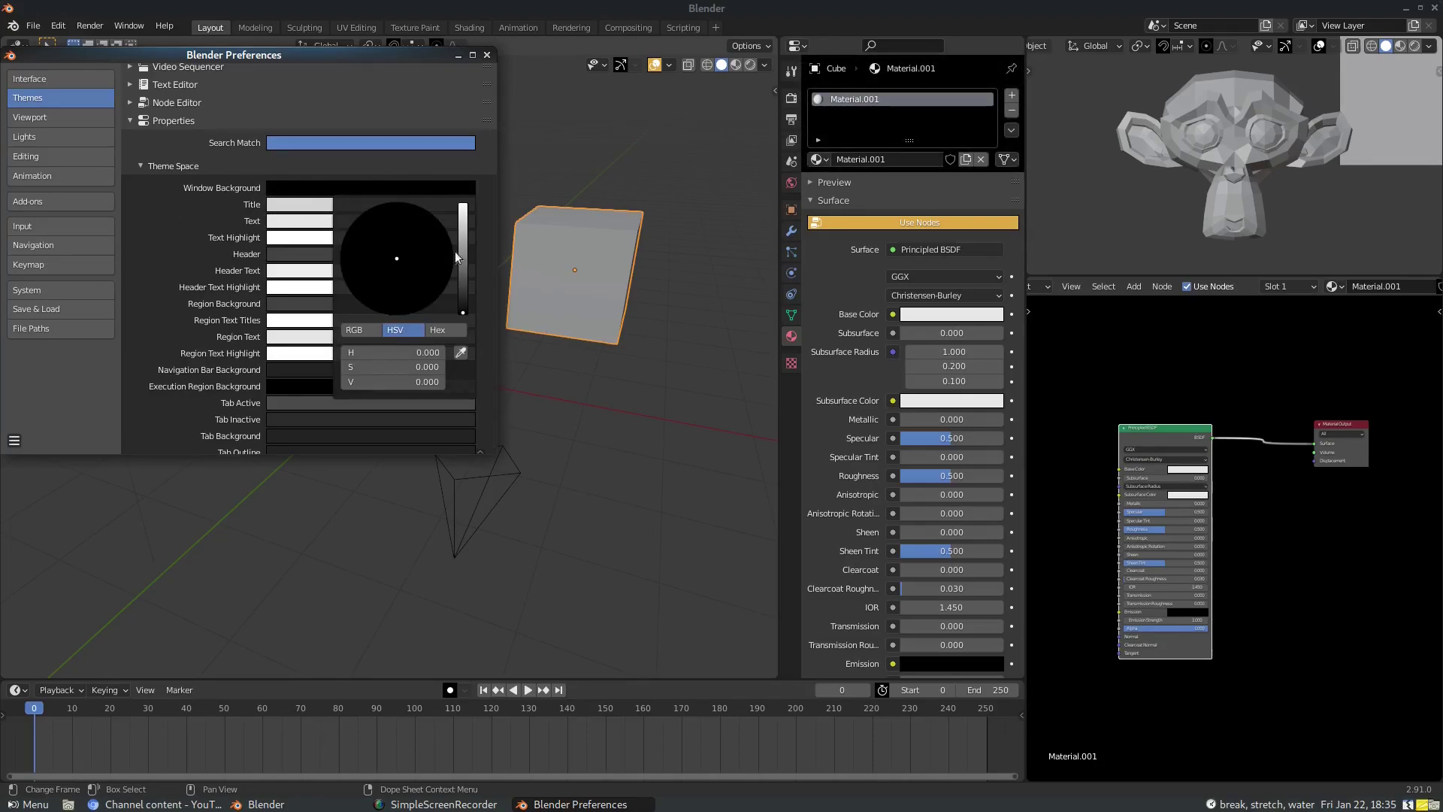
click(463, 250)
drag(417, 252, 354, 221)
drag(464, 248, 463, 205)
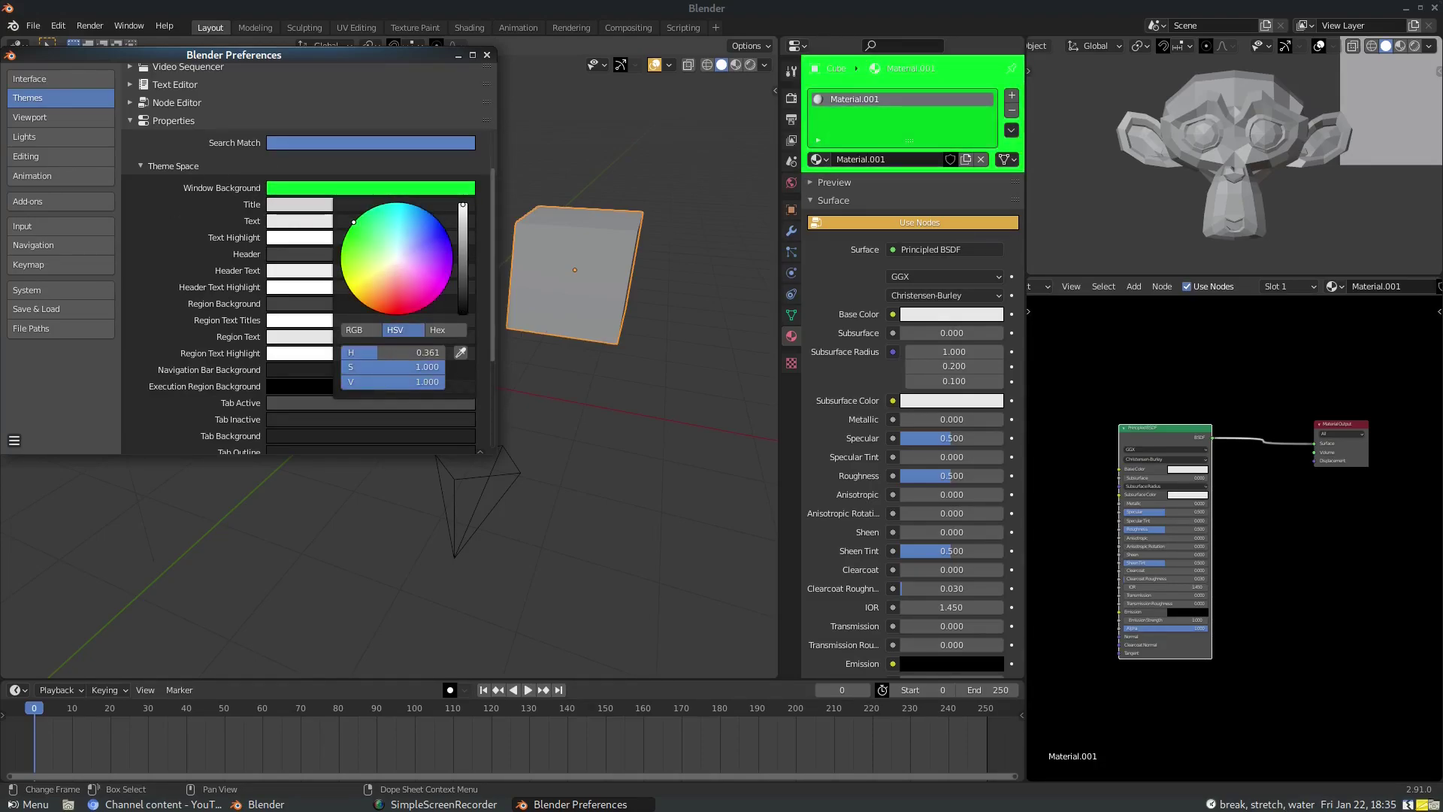
mouse_move(359, 230)
mouse_down()
mouse_move(374, 248)
mouse_move(345, 238)
mouse_up()
drag(466, 254, 467, 245)
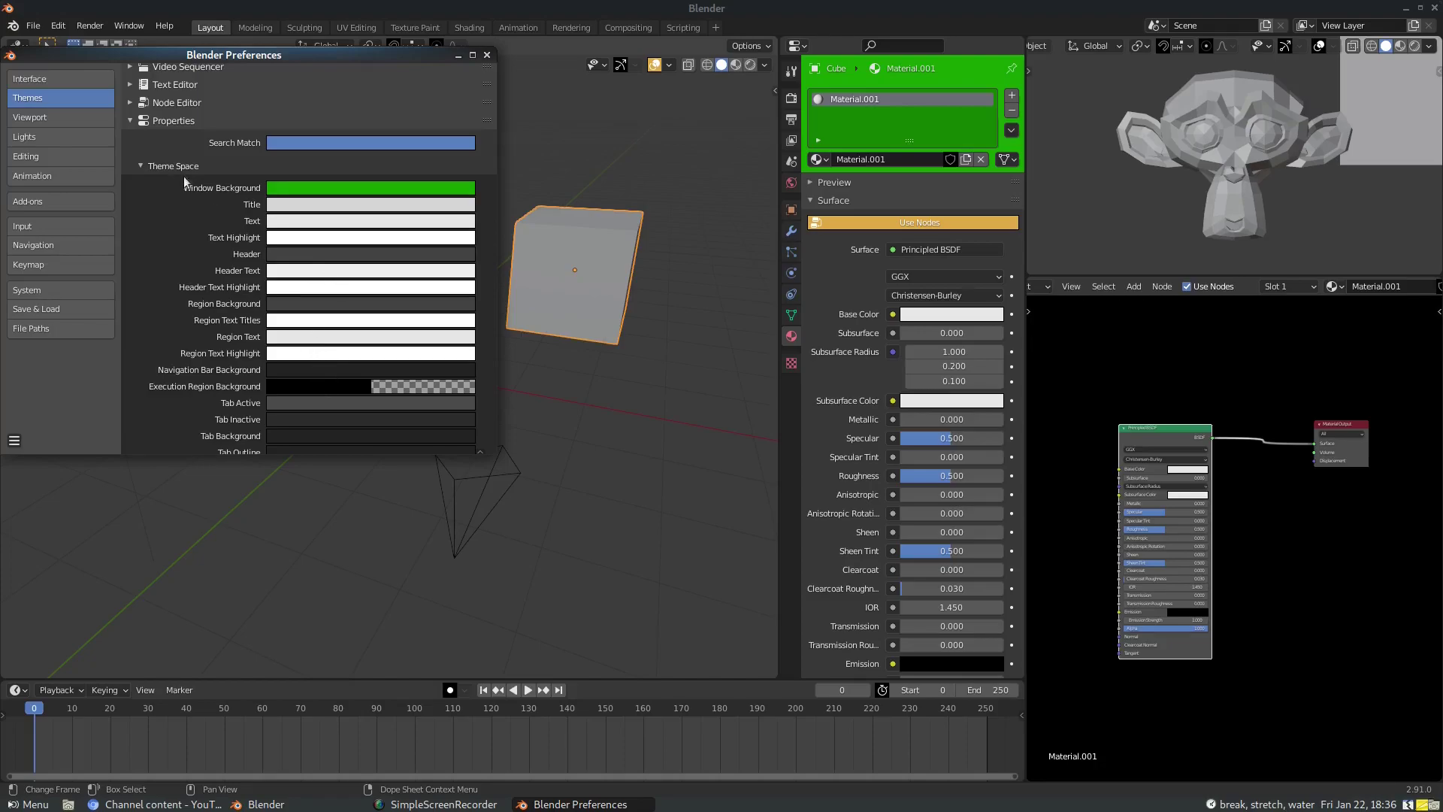
click(150, 165)
scroll(139, 225, up, 2)
click(134, 263)
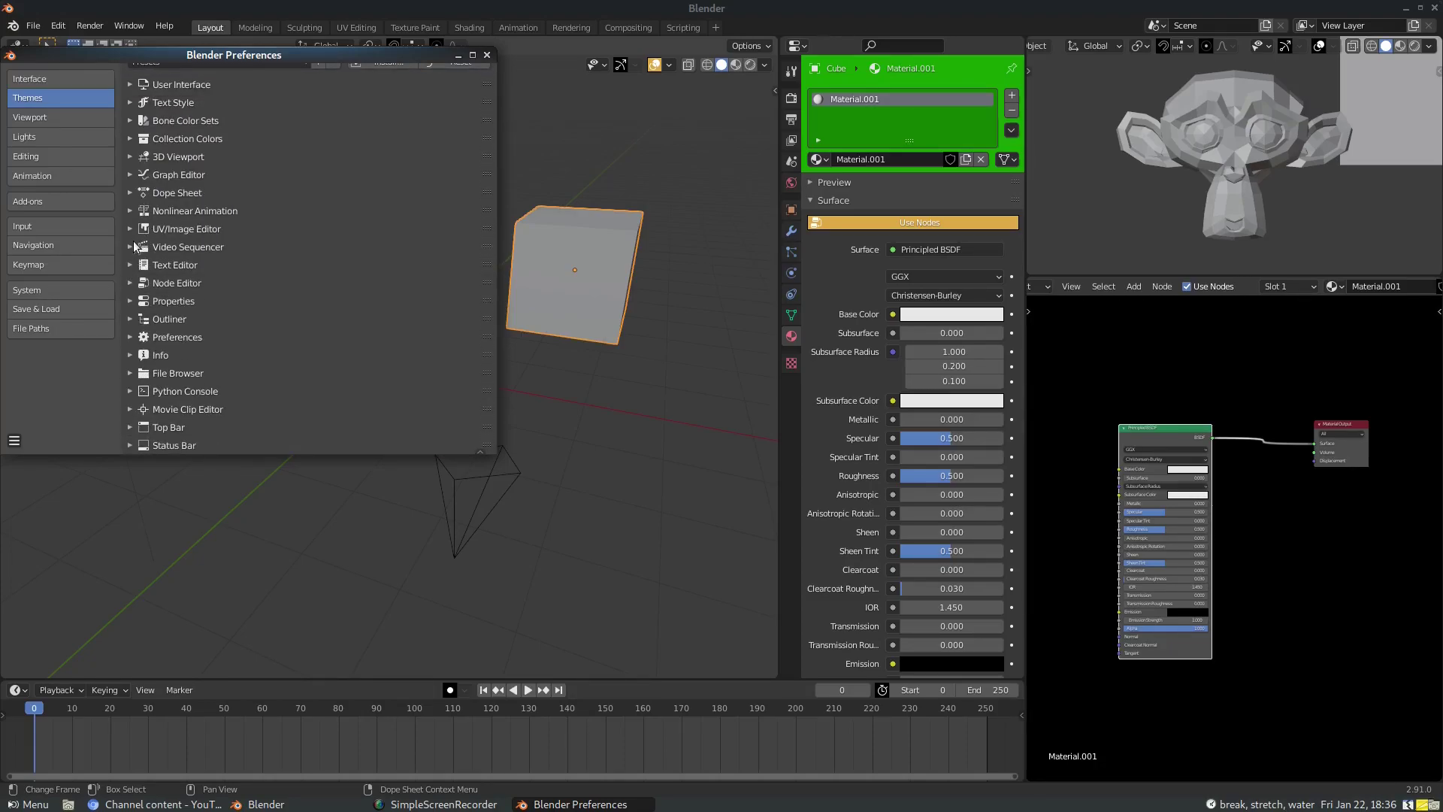
Expand the 3D Viewport theme's Theme Space colours and set the Header colour to black
scroll(139, 337, up, 1)
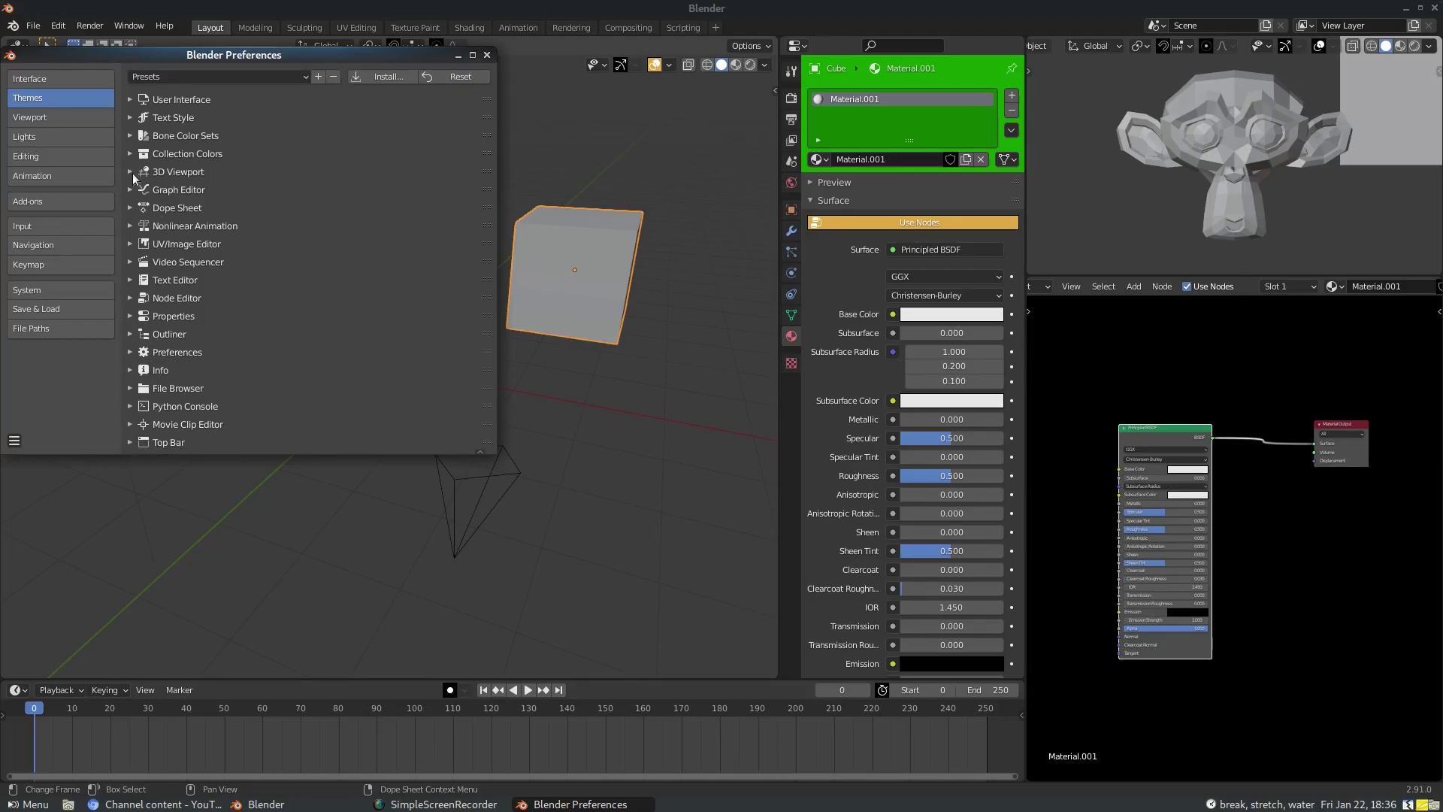
click(133, 177)
scroll(205, 395, down, 15)
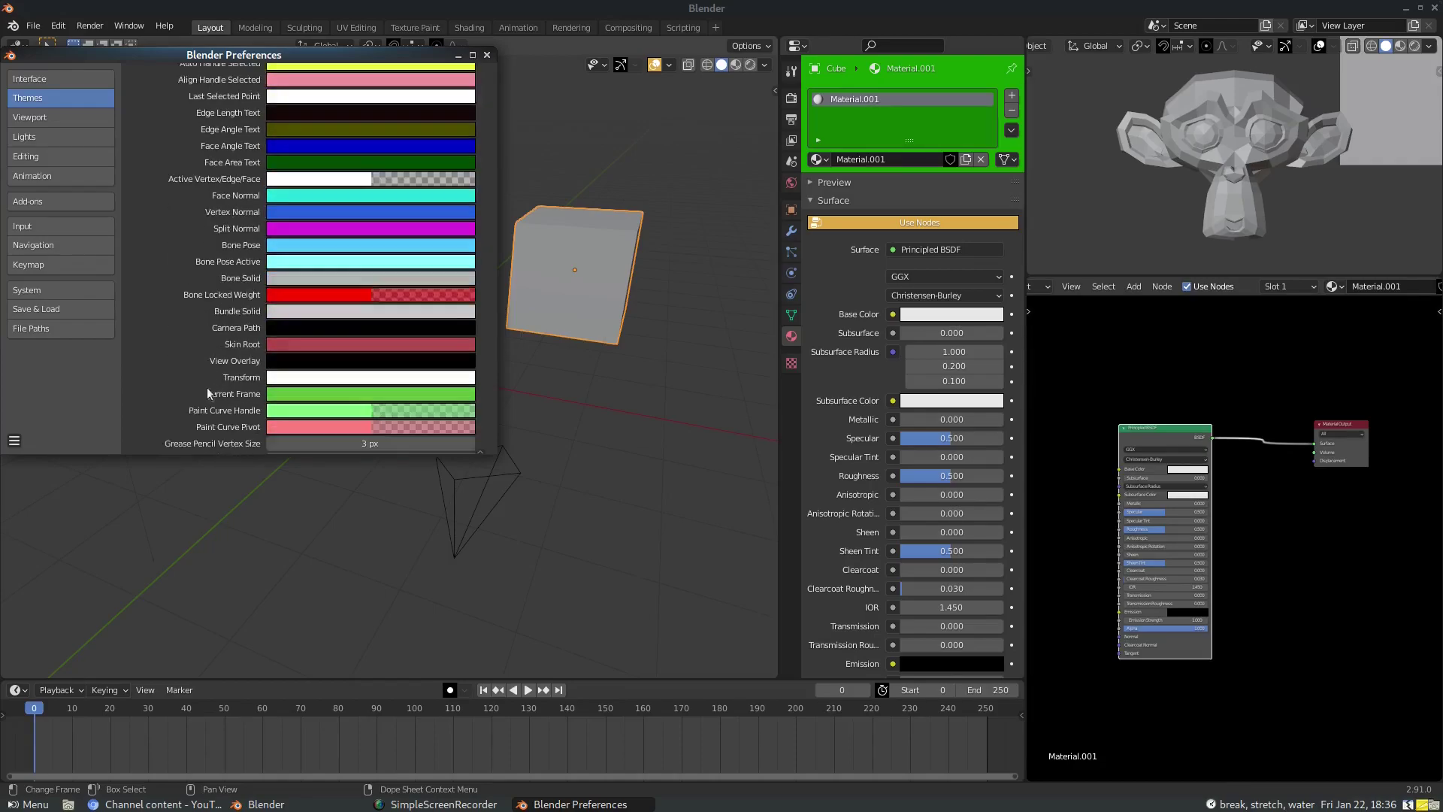
scroll(206, 387, down, 10)
scroll(211, 359, up, 4)
click(161, 309)
click(421, 330)
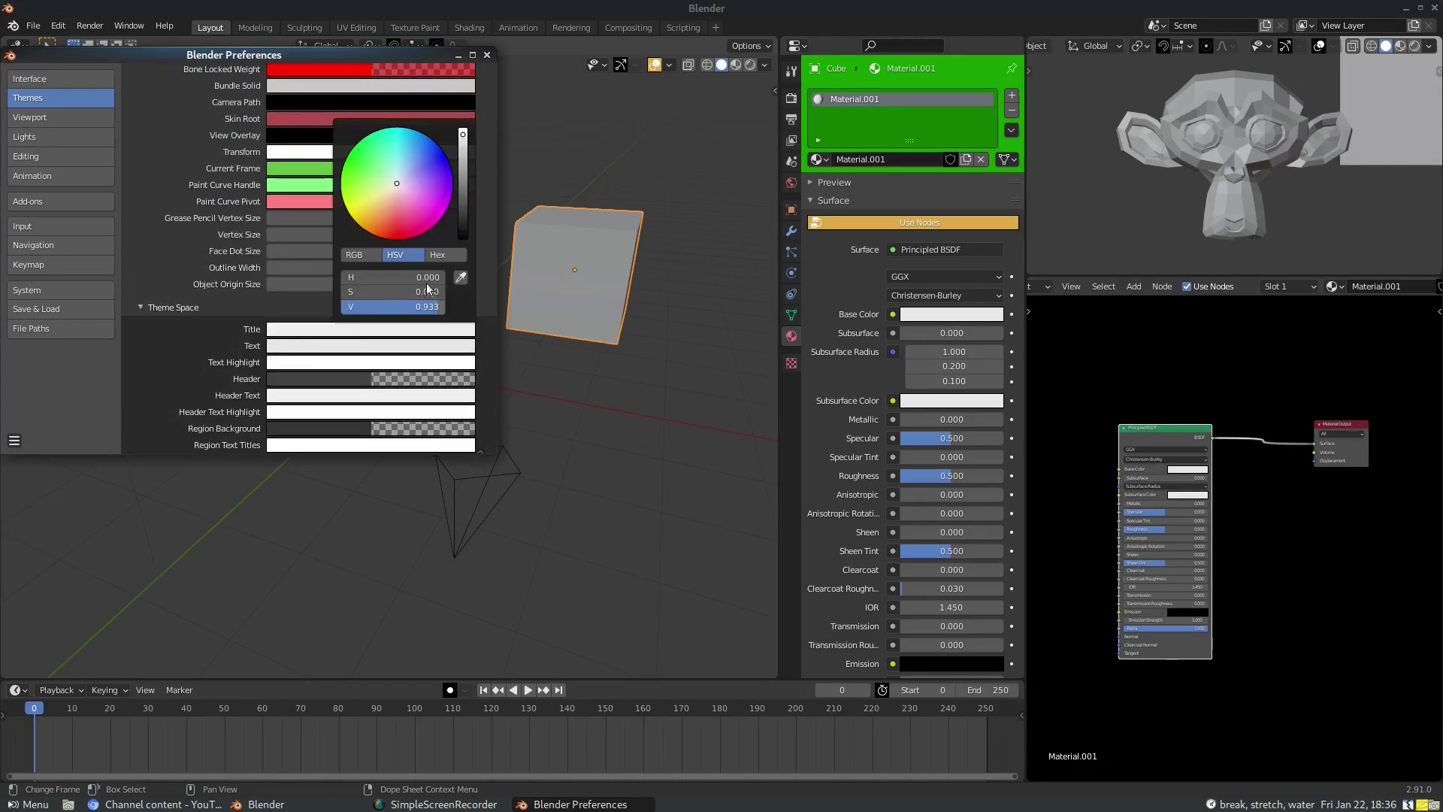
click(295, 380)
mouse_move(462, 264)
mouse_down()
mouse_move(463, 181)
mouse_move(463, 272)
mouse_up()
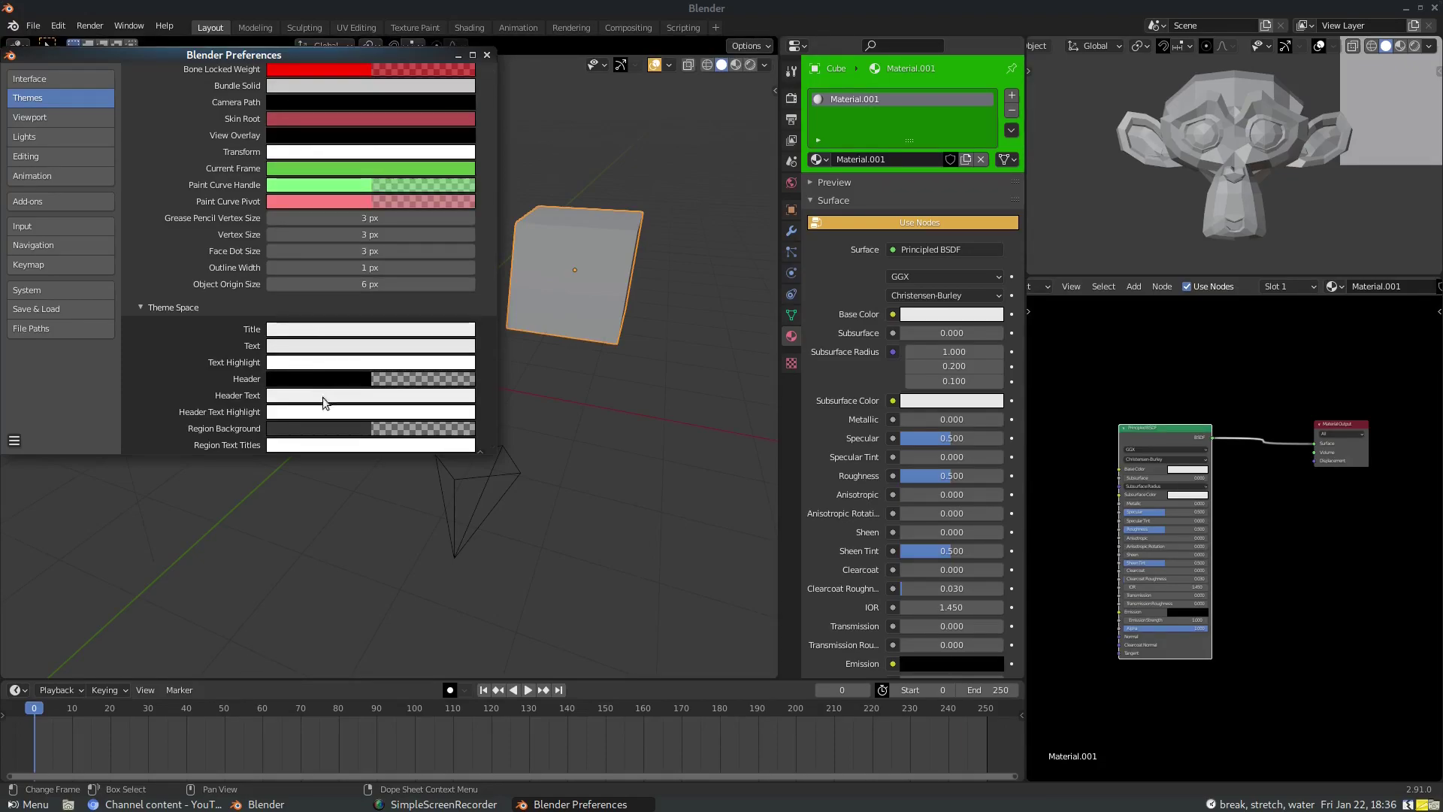
Set the 3D Viewport theme's Region Background to black and move the Preferences window clear of the viewport's header
scroll(332, 428, down, 2)
click(315, 369)
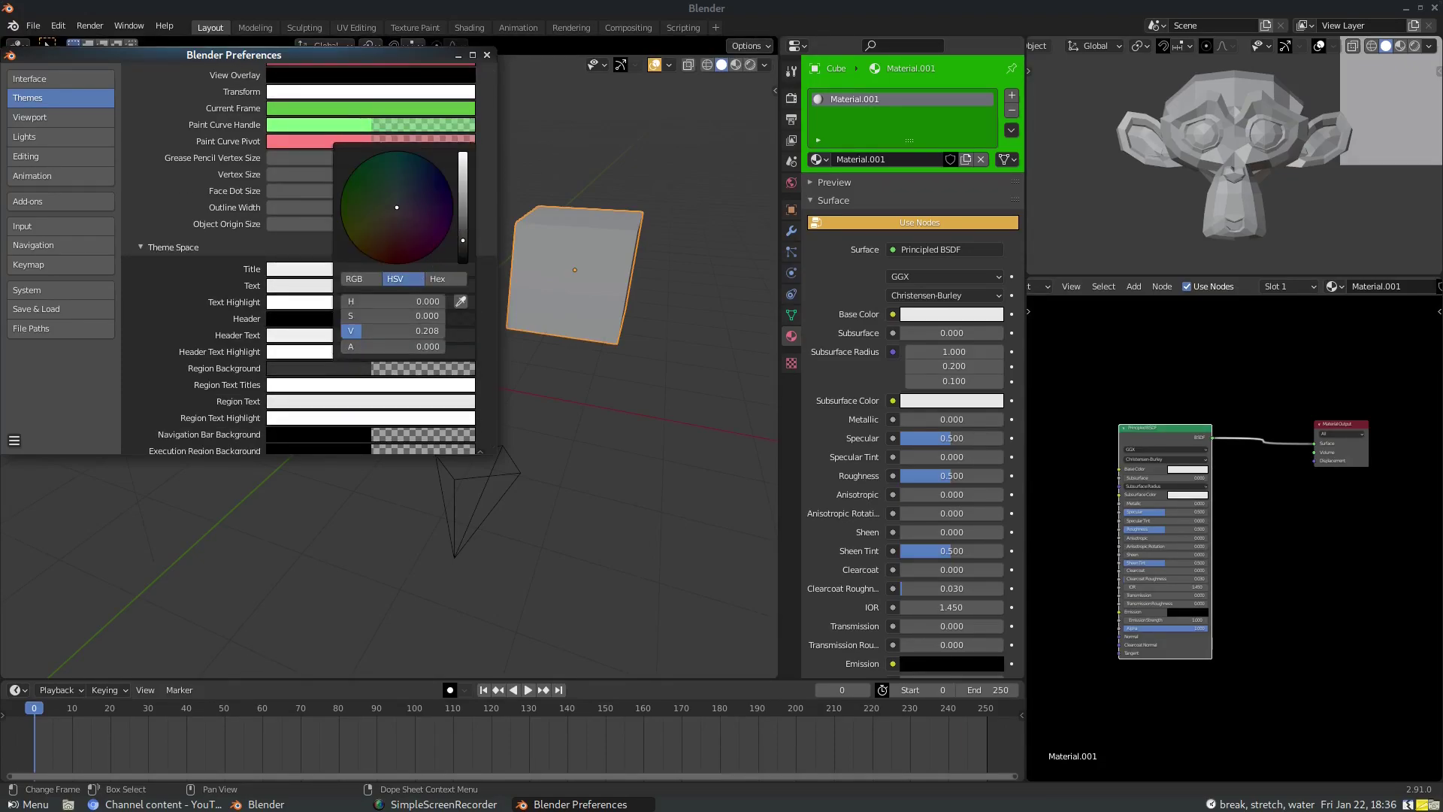
mouse_move(464, 240)
mouse_down()
mouse_move(463, 263)
mouse_move(463, 156)
mouse_move(463, 264)
mouse_up()
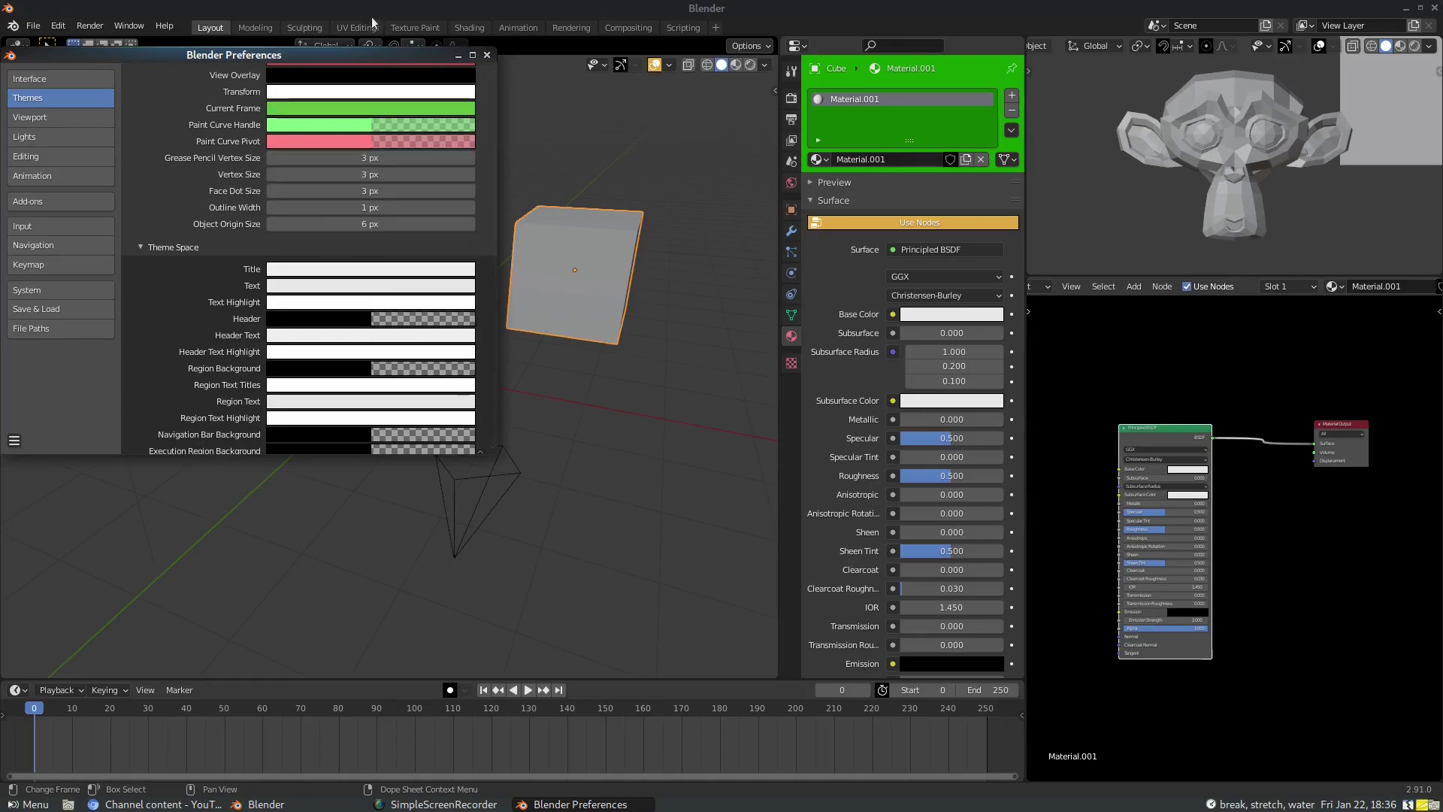
drag(367, 54, 490, 118)
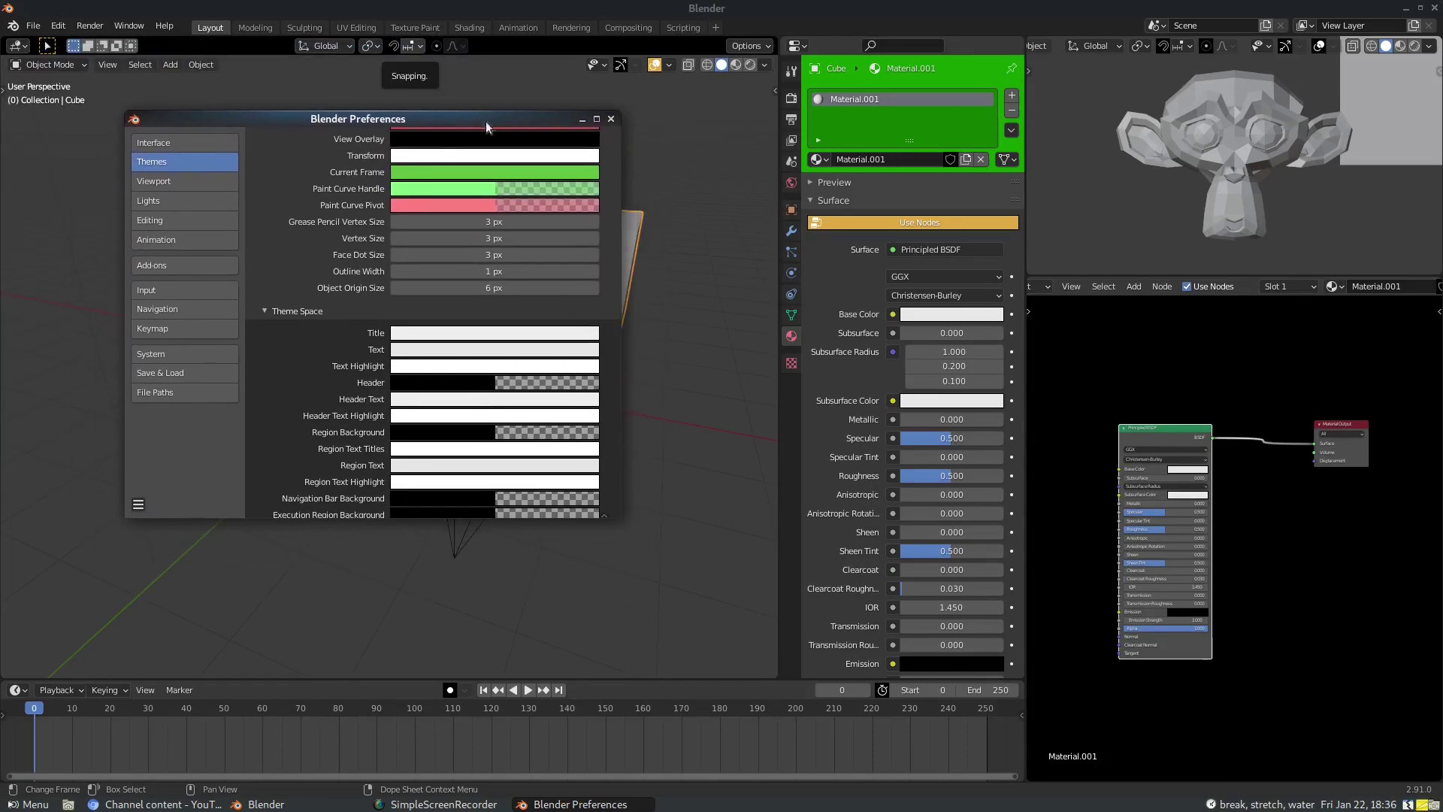
Darken the Header in the 3D Viewport theme's Panel Colors, inspect the Background, Sub Background and Gradient Colors, and collapse both groups
scroll(494, 399, down, 8)
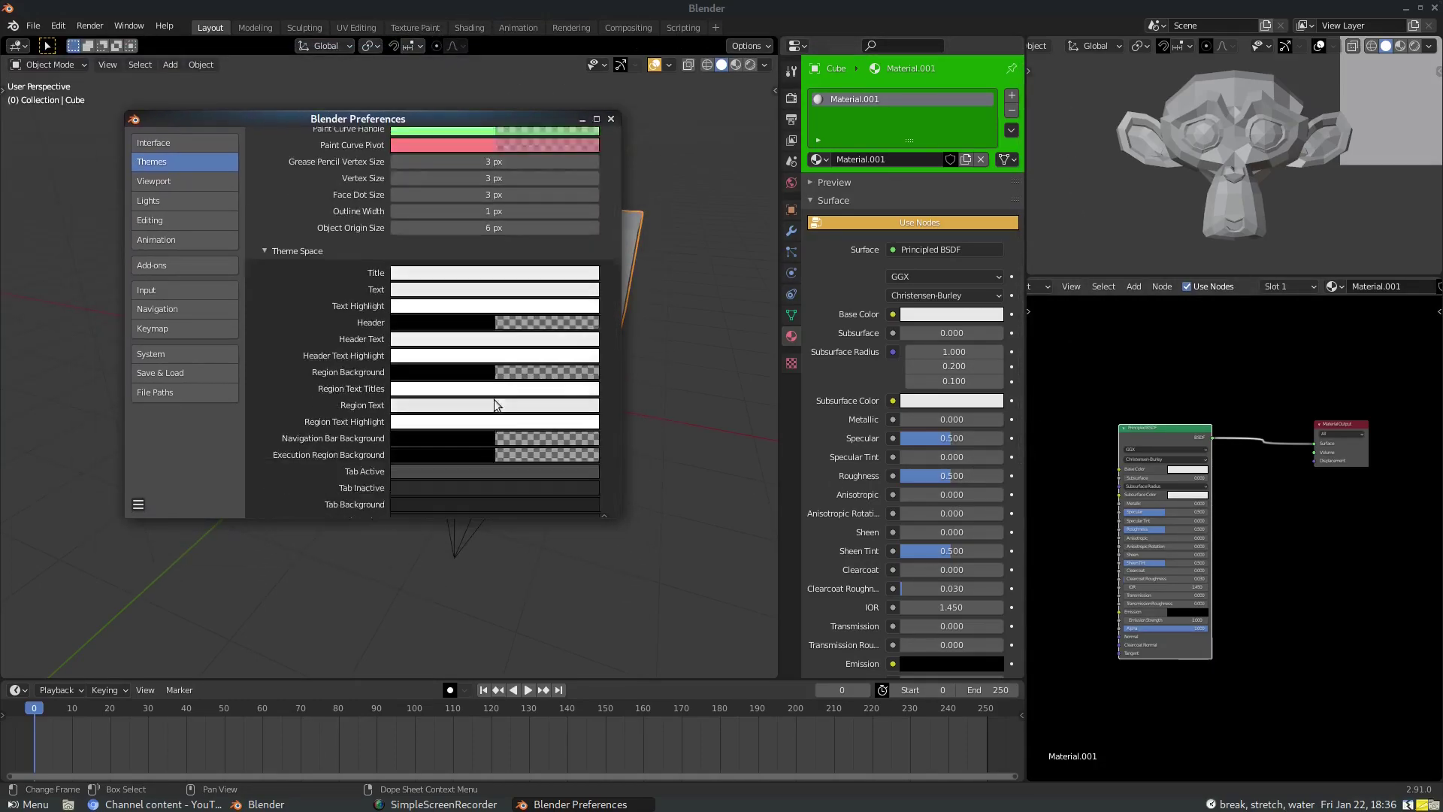
click(288, 382)
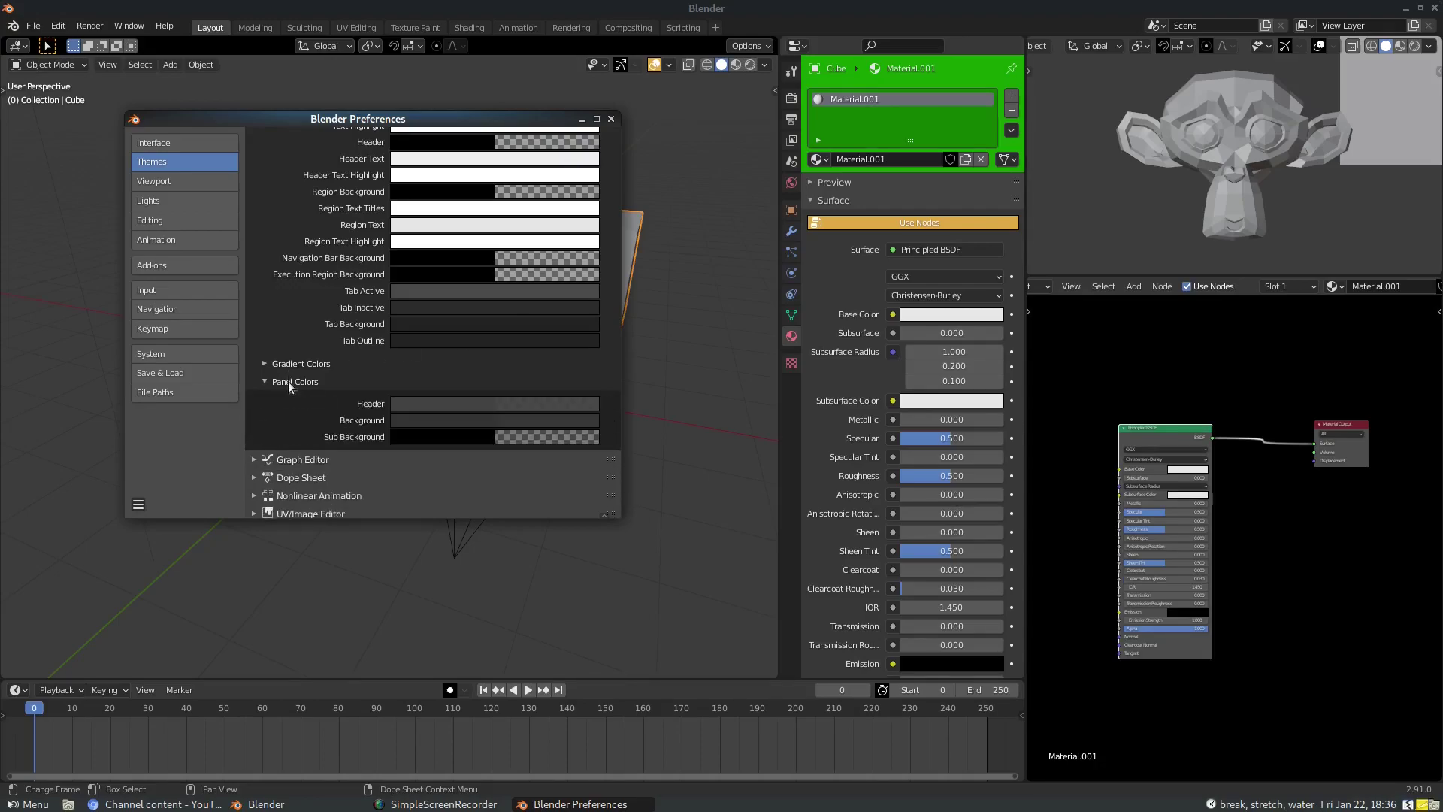
click(467, 405)
drag(587, 277, 585, 331)
click(436, 419)
click(398, 438)
click(277, 376)
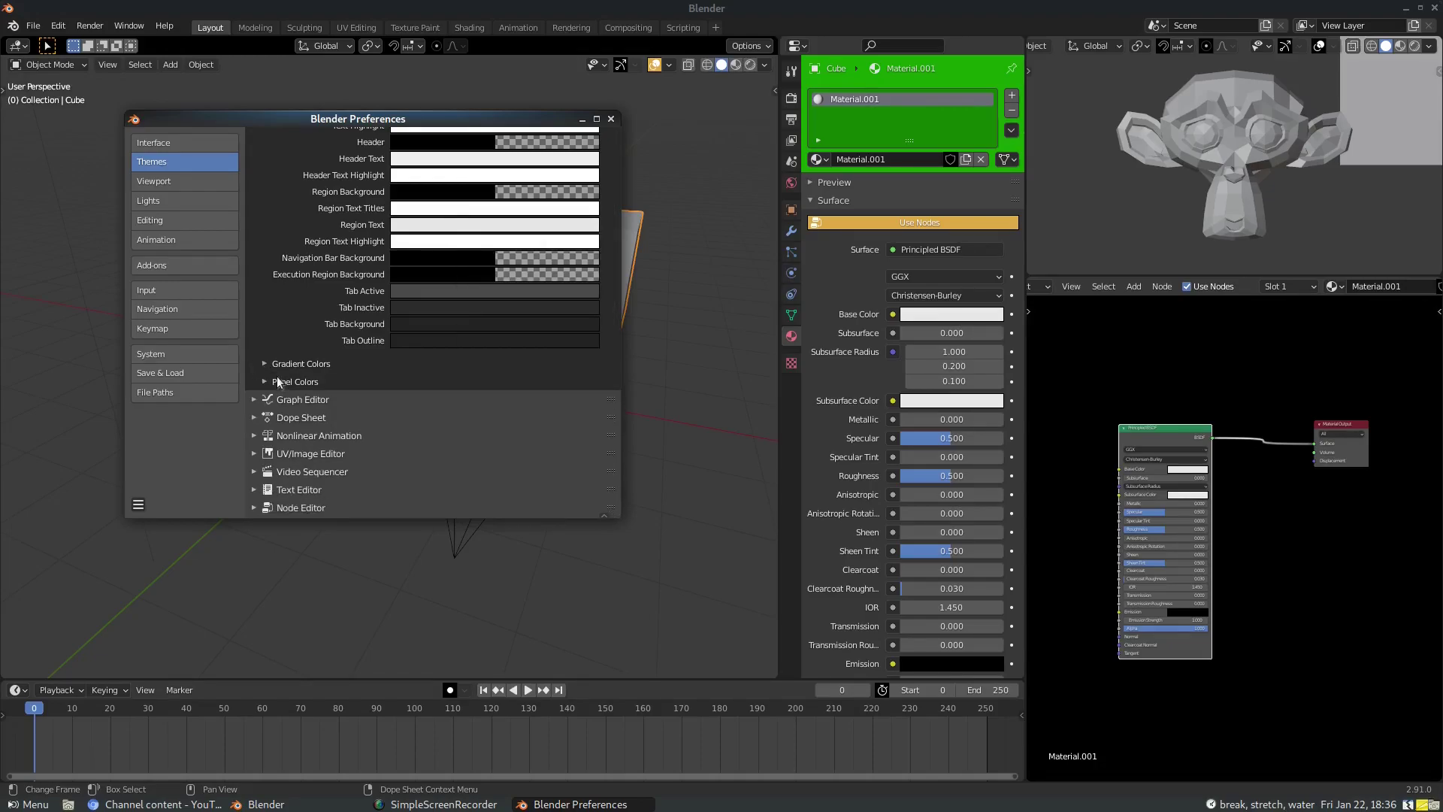
click(277, 364)
click(277, 364)
Lighten the 3D Viewport theme's Tab Active and Tab Inactive colours to light greys
click(421, 325)
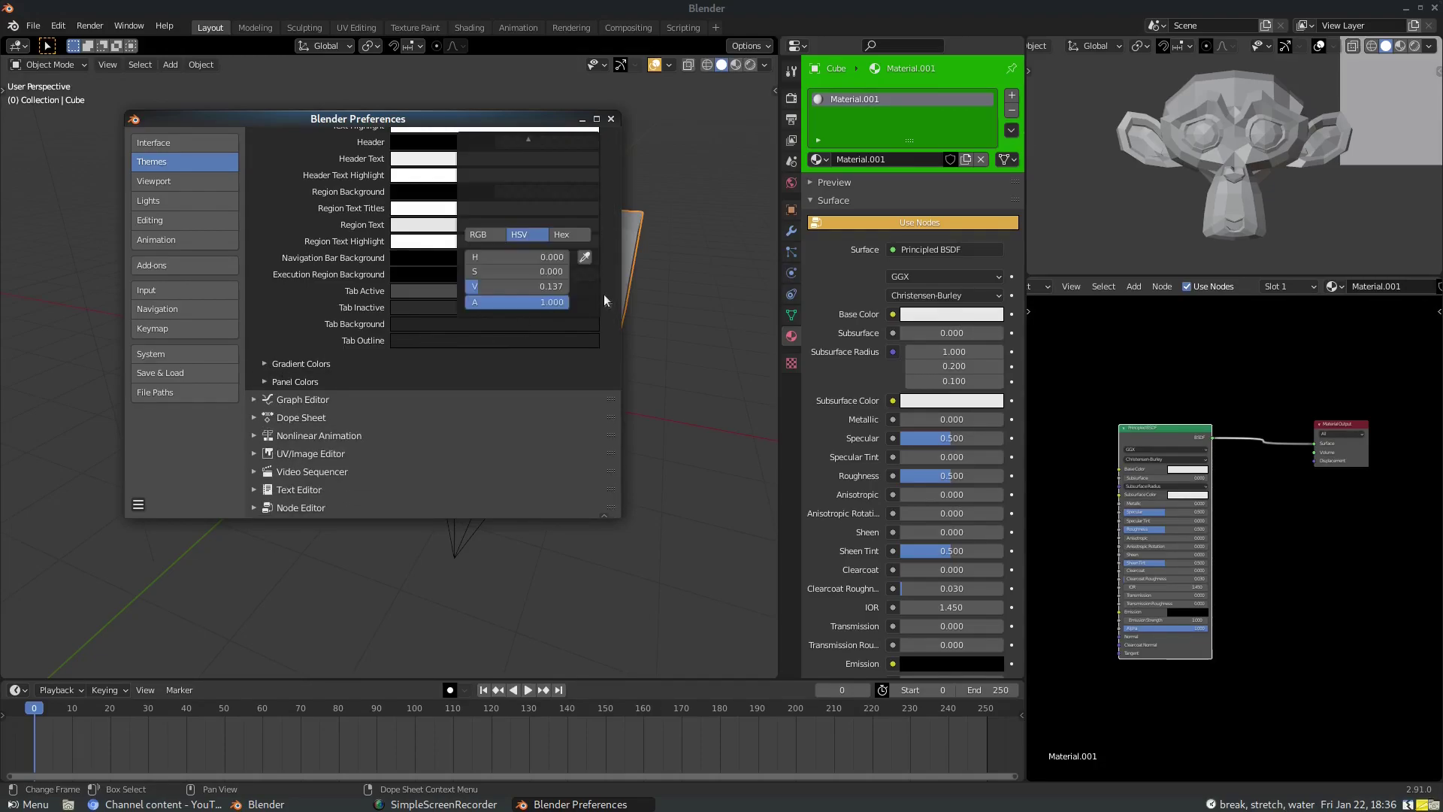
click(453, 294)
mouse_move(585, 336)
mouse_down()
mouse_move(586, 319)
mouse_move(591, 336)
mouse_up()
click(413, 309)
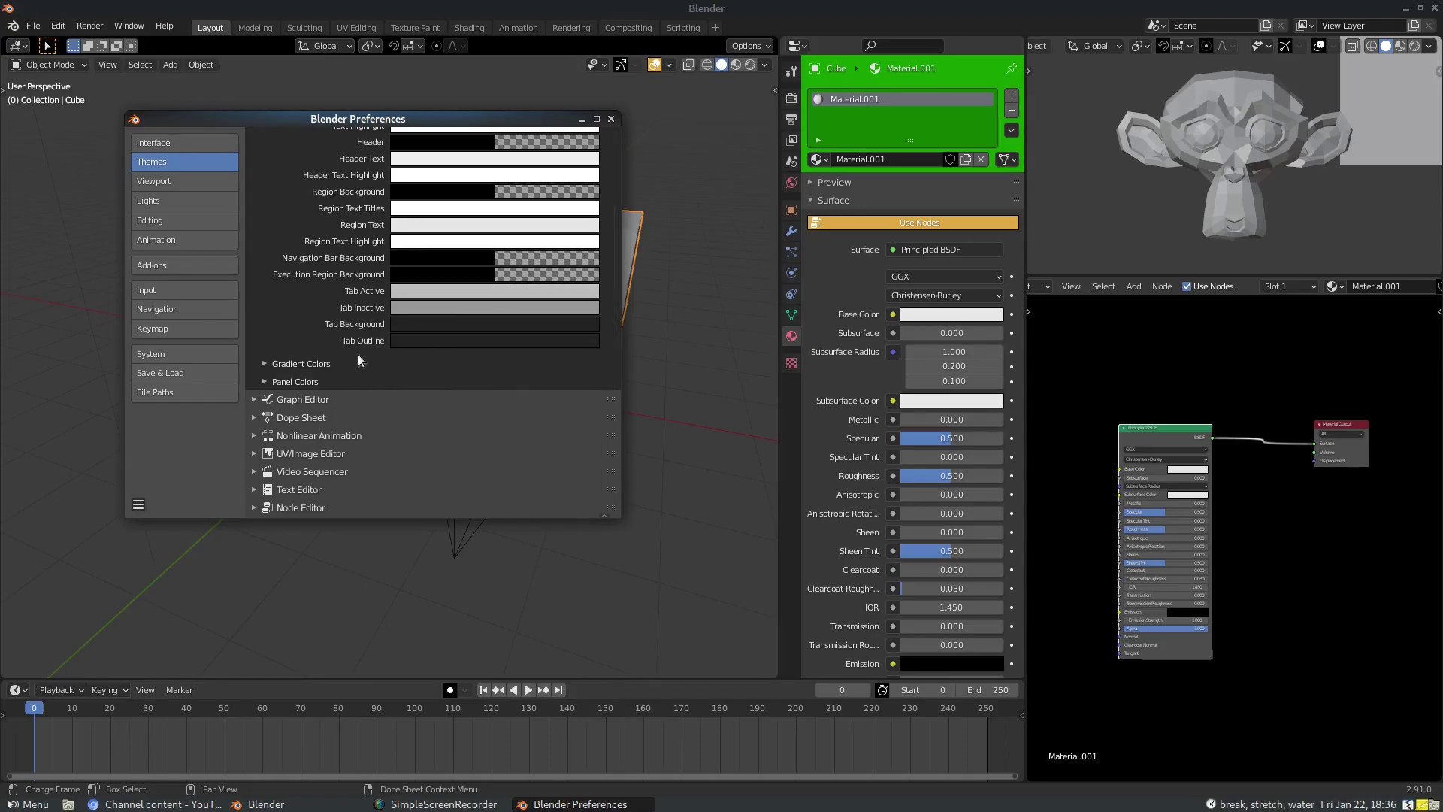
Look over the remaining 3D Viewport theme colours, close the Preferences, and orbit the scene to inspect it
scroll(353, 338, down, 15)
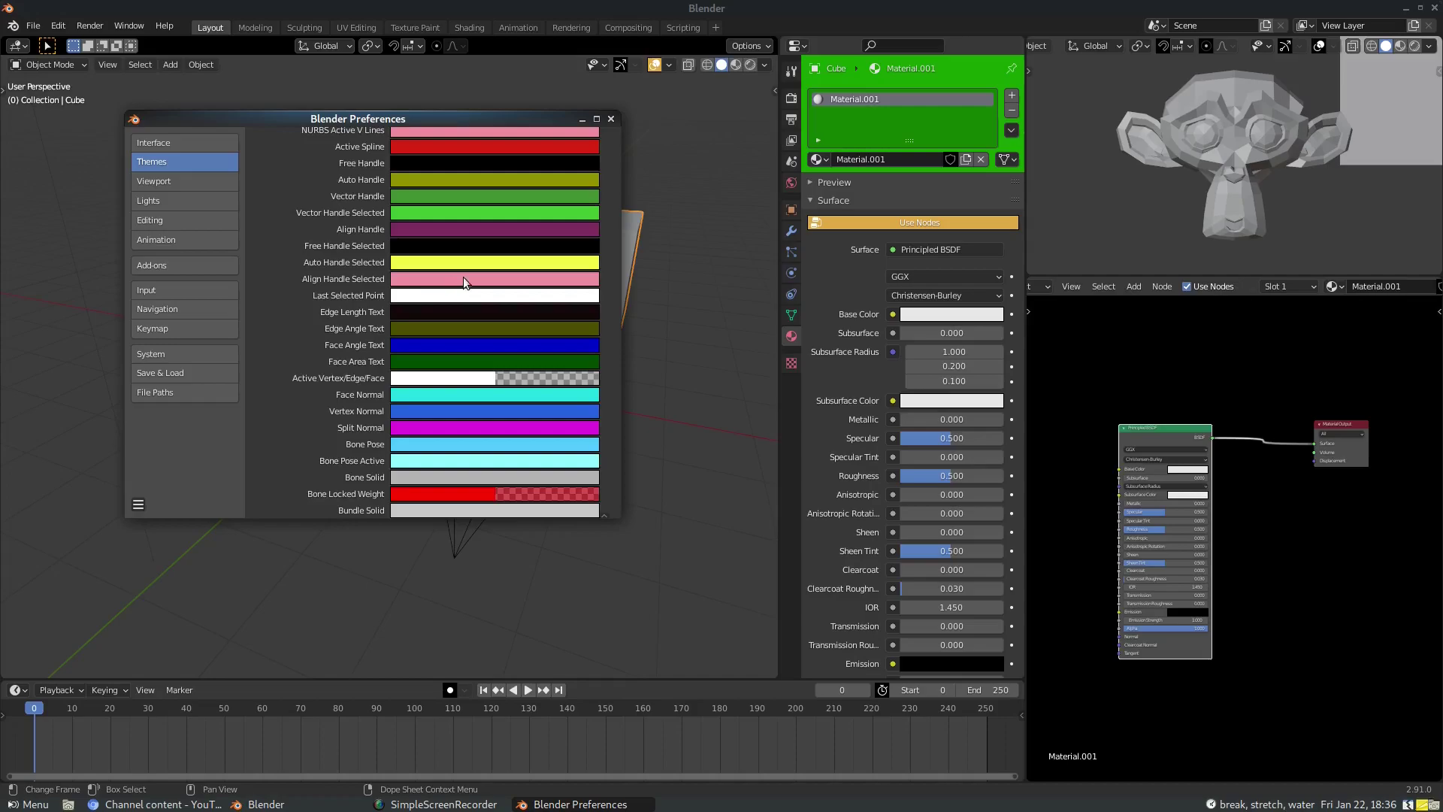
click(611, 119)
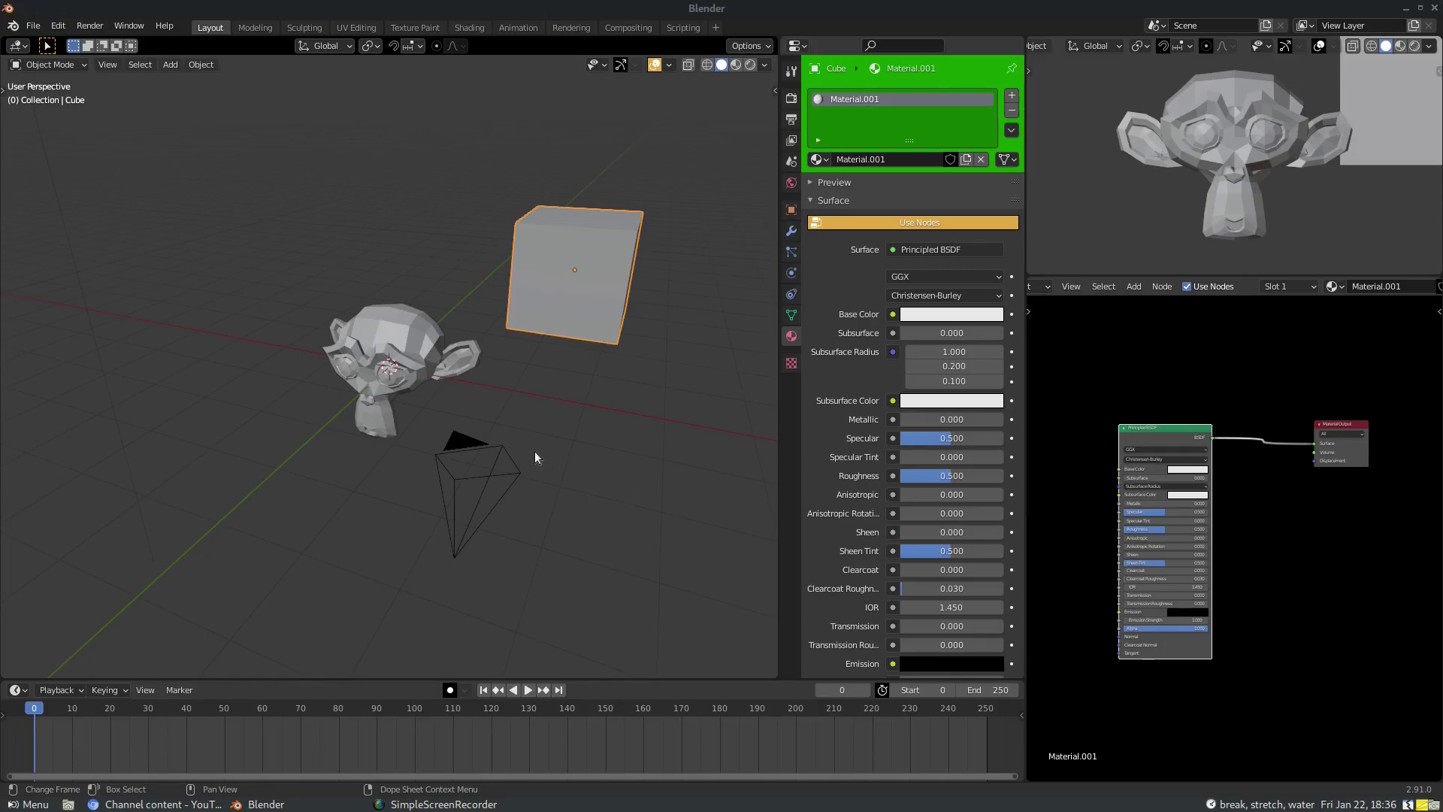
middle_drag(564, 427, 550, 293)
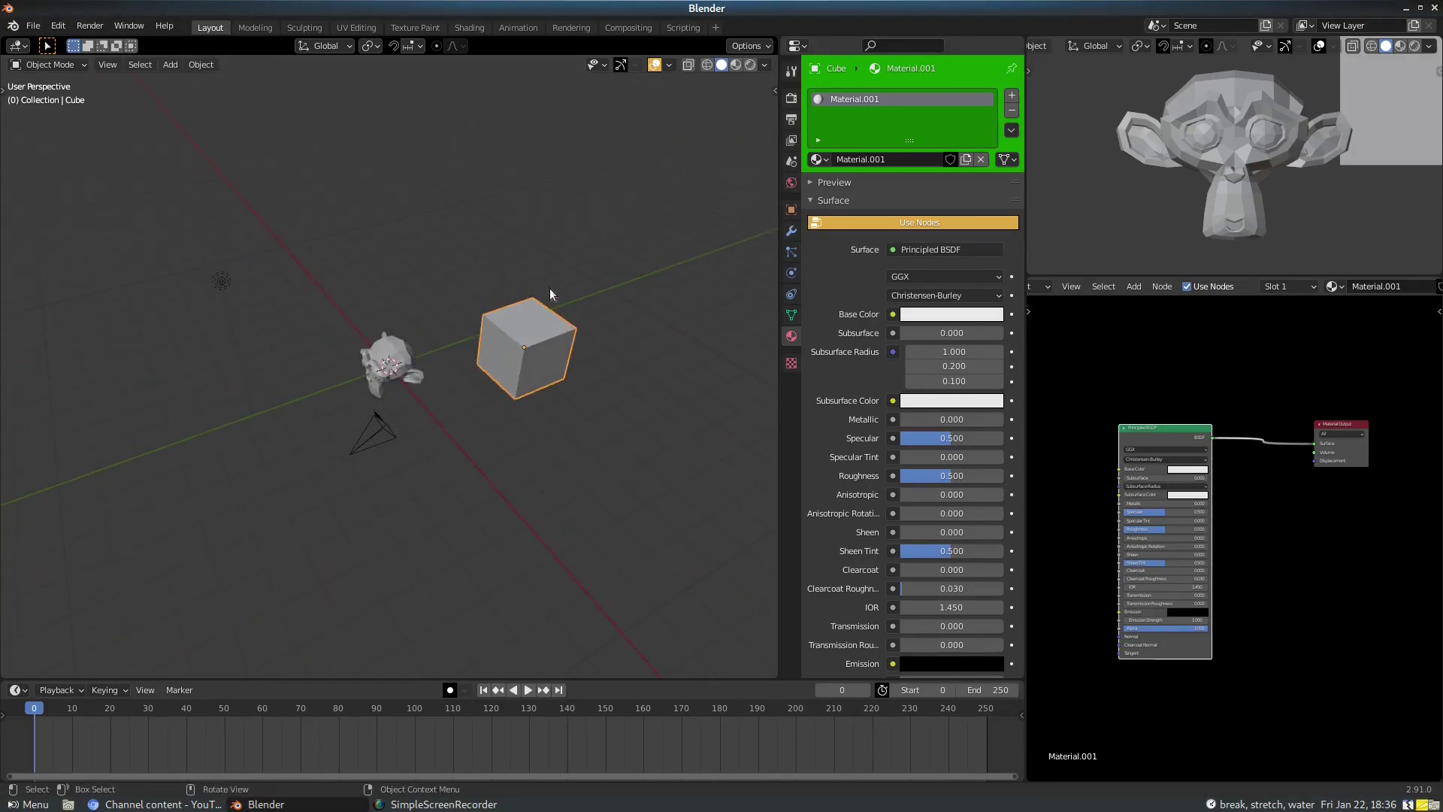